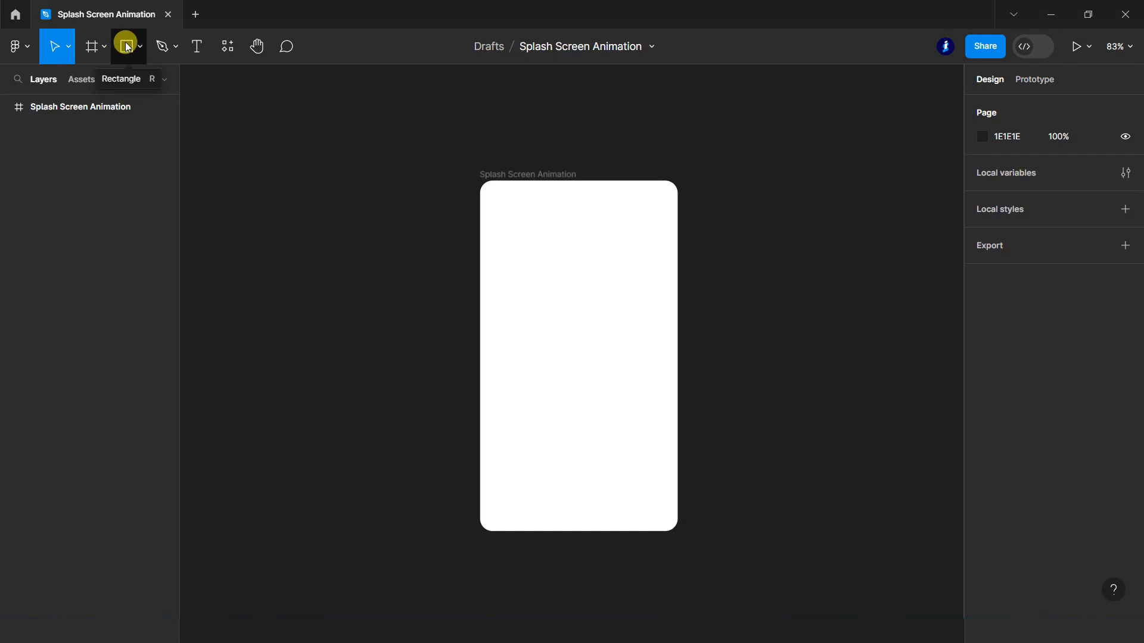
- Draw a 320 × 568 rectangle covering the whole frame and fill it with the purple document color 8442E0
left_click_drag(482, 178, 680, 534)
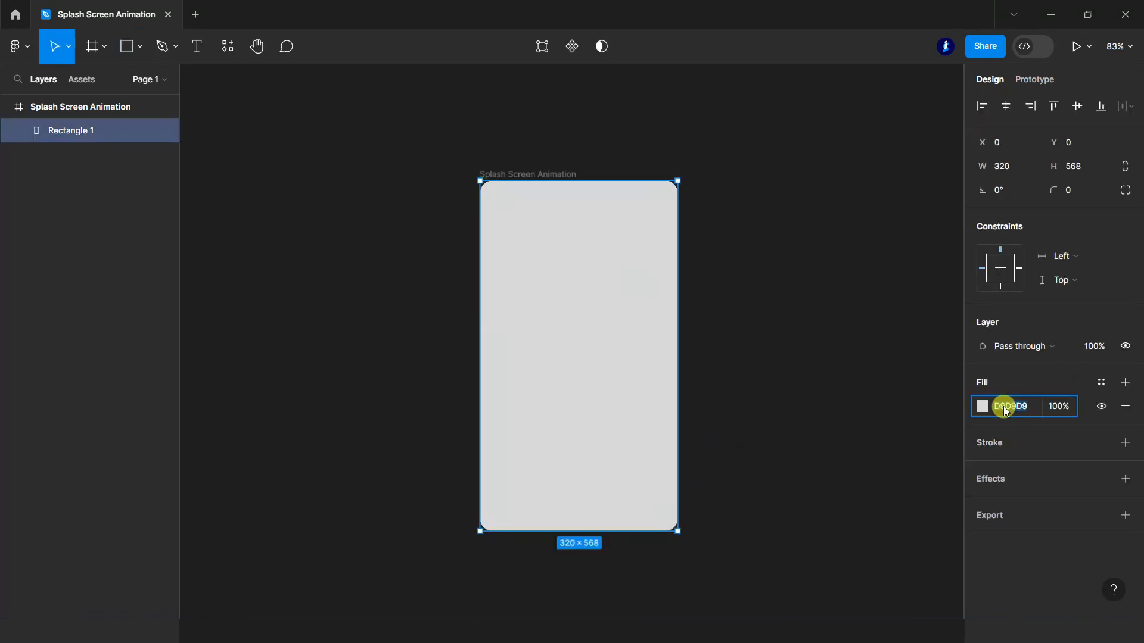
left_click(980, 407)
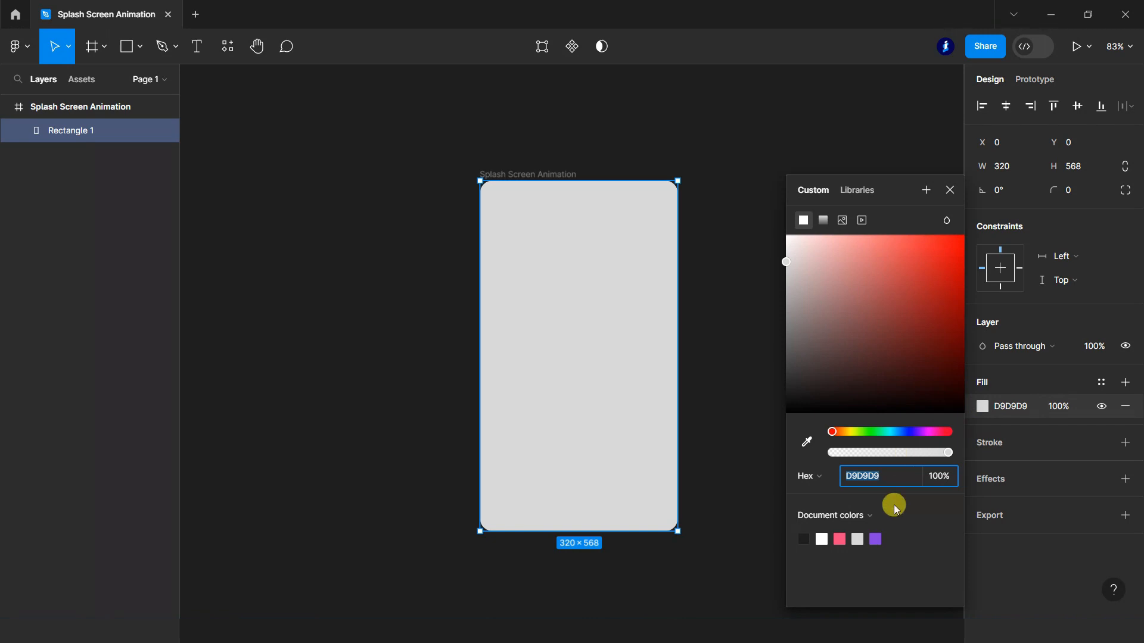
left_click(875, 539)
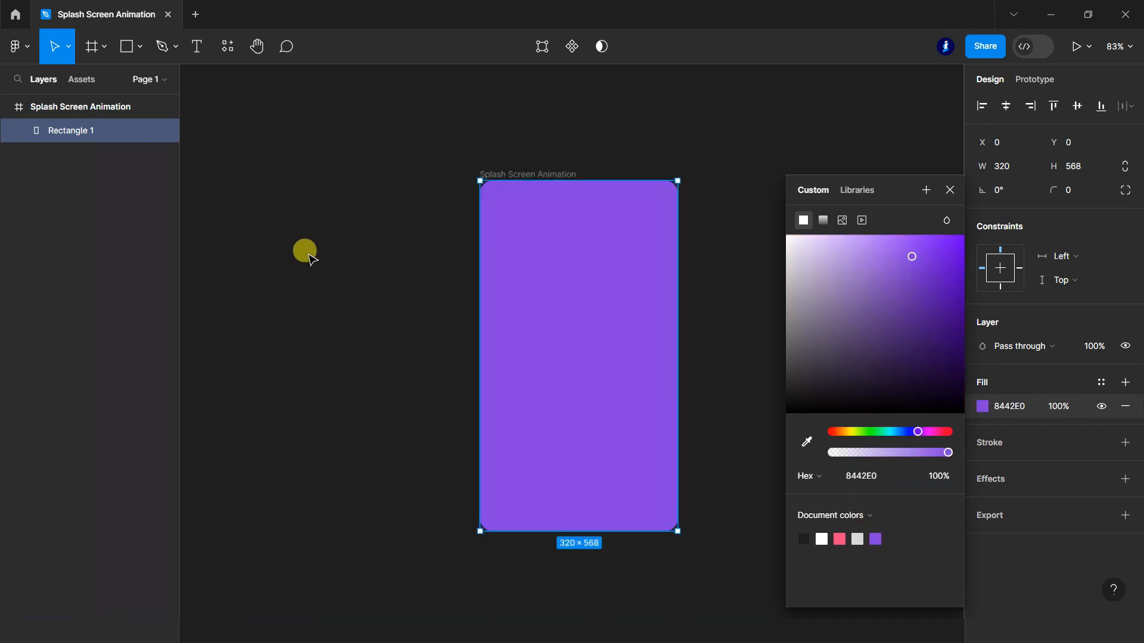
left_click(306, 227)
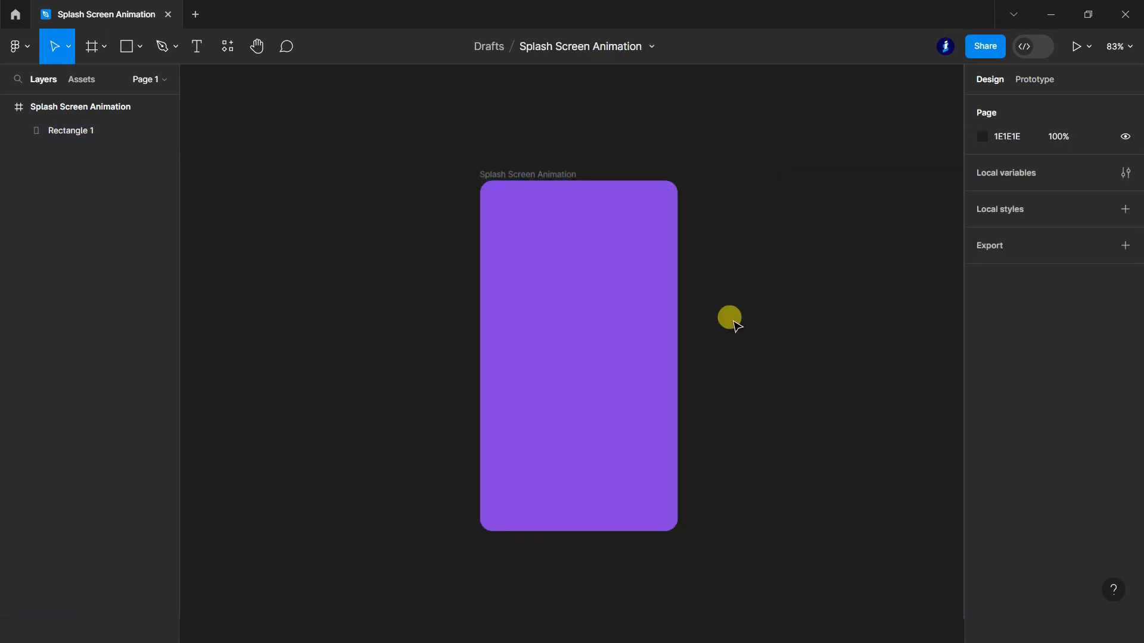
- Draw a circle with the Ellipse tool, center it on the purple rectangle and fill it with FFFFFF
left_click(139, 49)
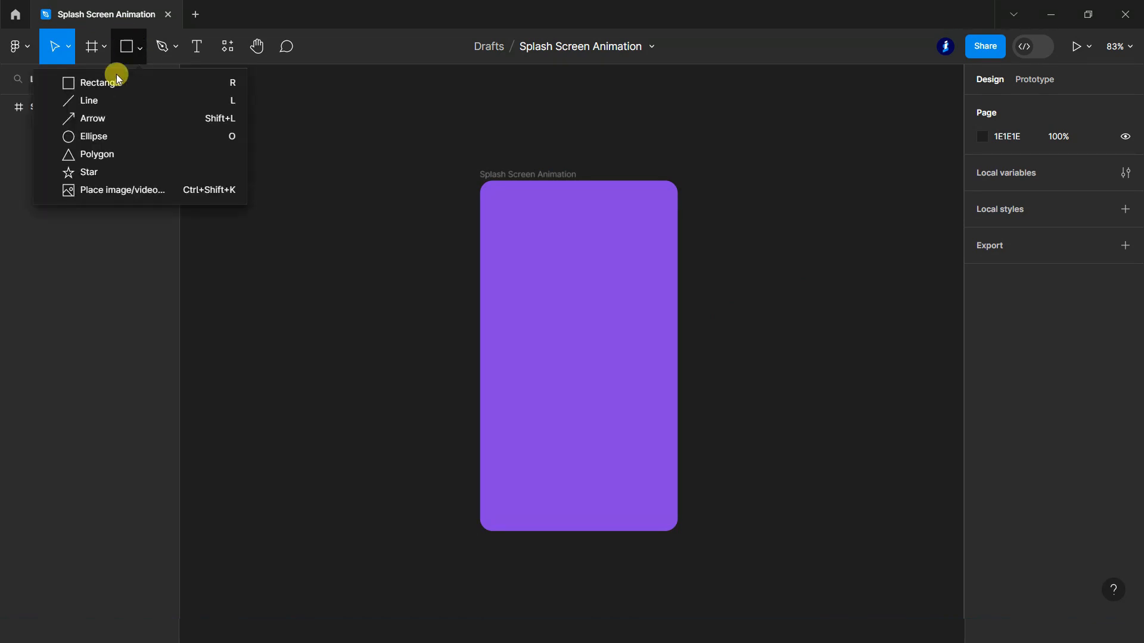
left_click(88, 136)
scroll(607, 338, "up", 1)
left_click_drag(563, 294, 647, 381)
left_click_drag(606, 343, 636, 371)
left_click(1003, 411)
type("ffffff")
key("Return")
left_click(872, 406)
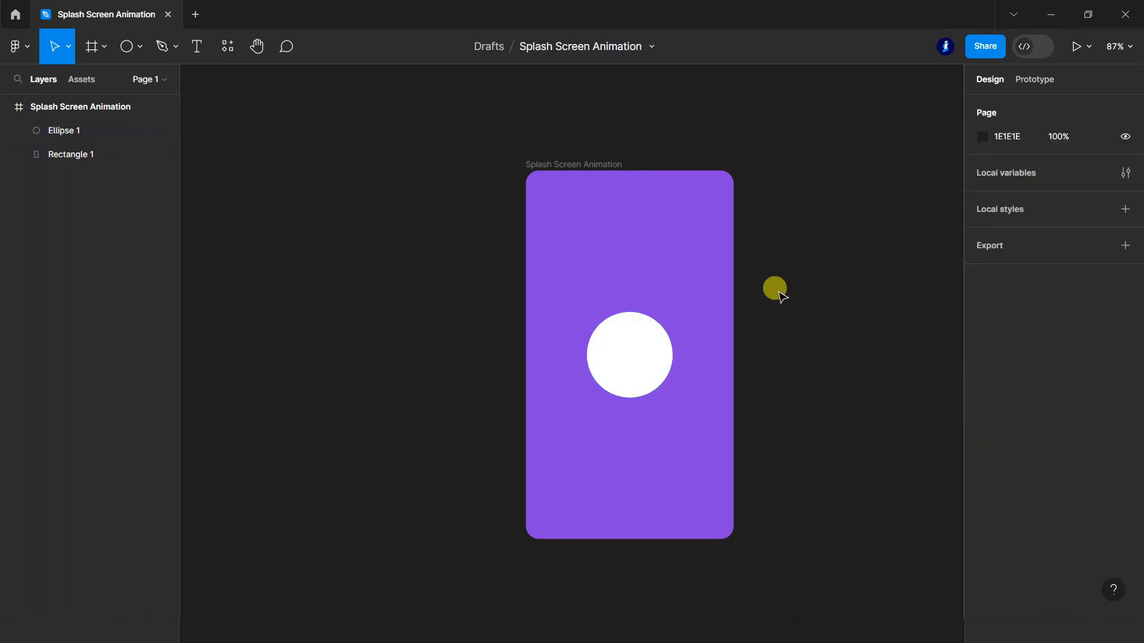
- Draw two overlapping 30 × 30 circles side by side inside the white circle and cut the left one to a -84.46% arc sweep
scroll(804, 444, "up", 2)
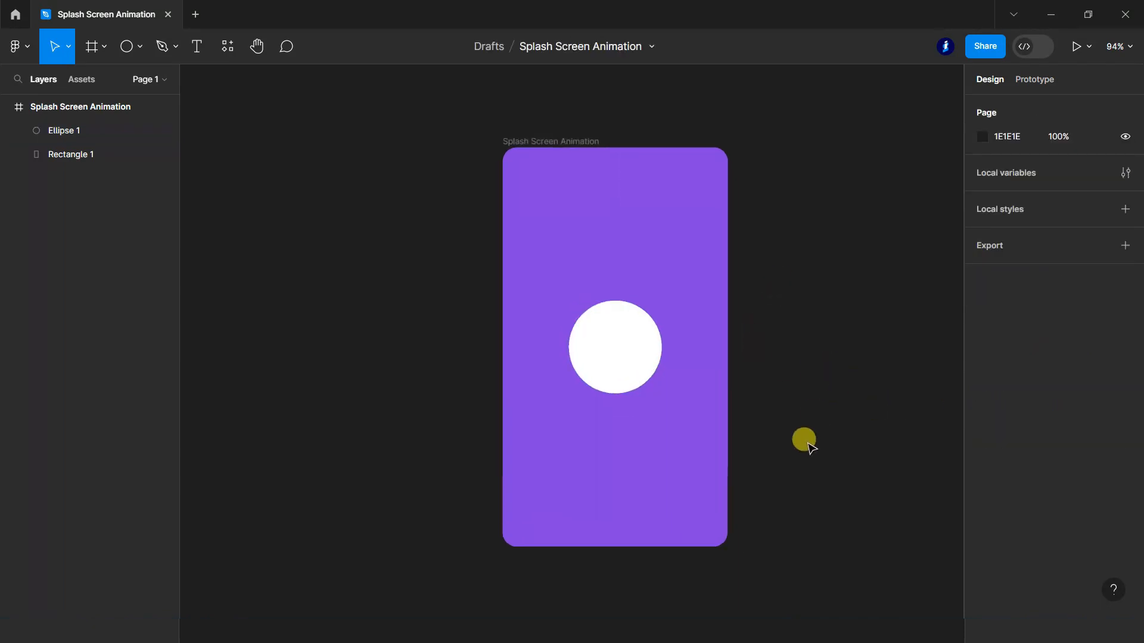
key("shift+2")
left_click(125, 46)
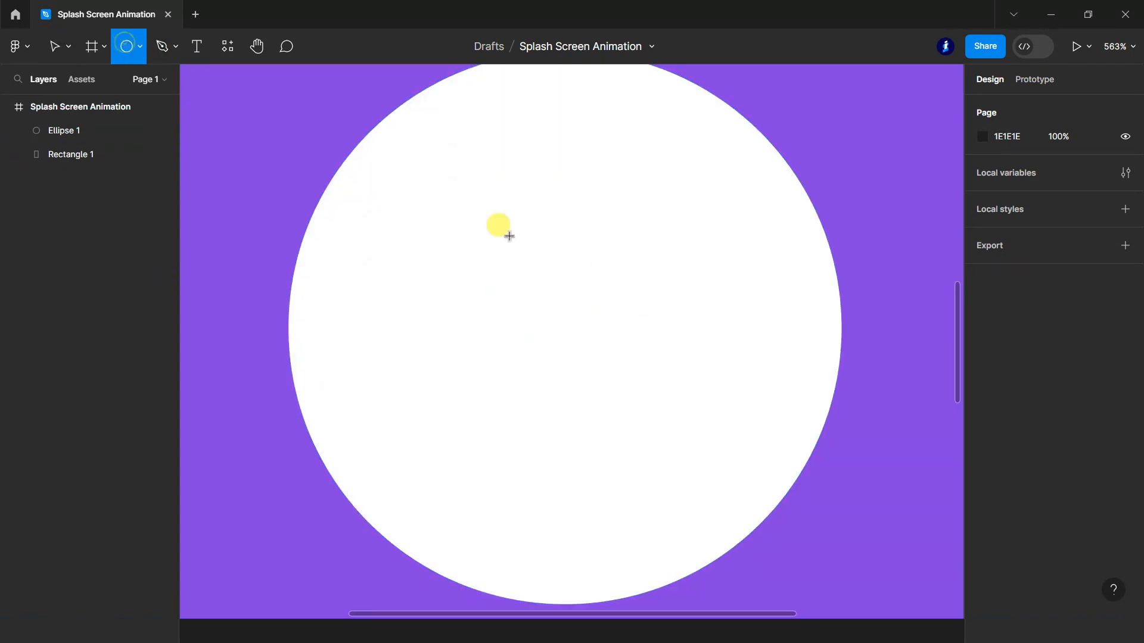
mouse_move(439, 247)
left_mouse_down()
mouse_move(480, 306)
mouse_move(592, 395)
mouse_move(566, 370)
left_mouse_up()
mouse_move(493, 319)
left_mouse_down()
mouse_move(500, 342)
mouse_move(594, 336)
mouse_move(513, 408)
mouse_move(495, 405)
mouse_move(520, 408)
left_mouse_up()
scroll(561, 327, "up", 3)
left_click(421, 365)
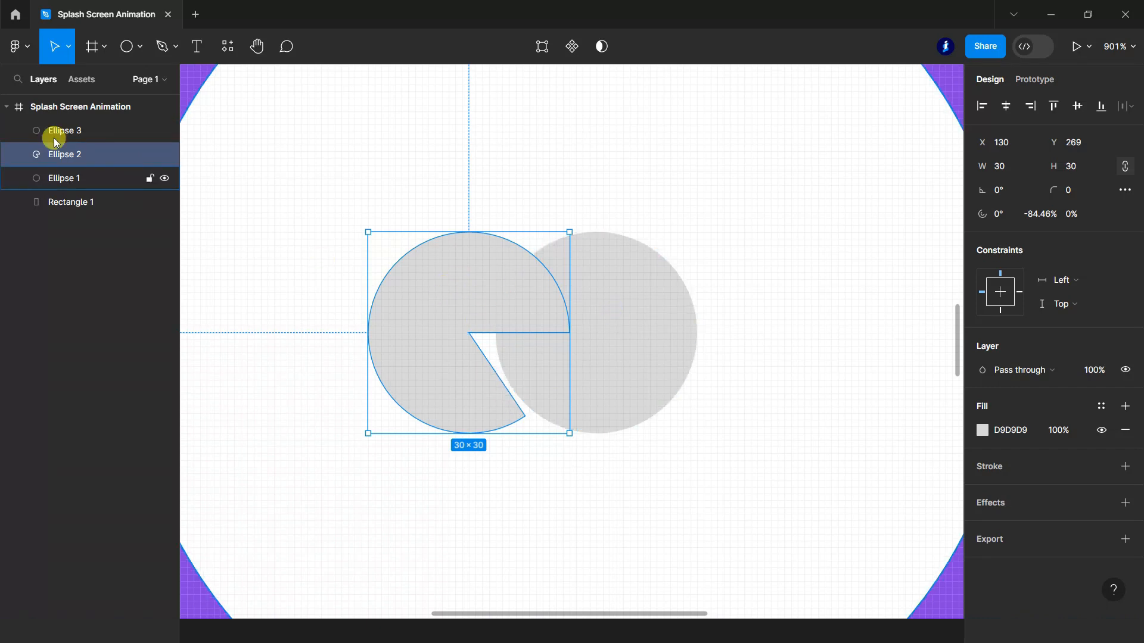
- Duplicate the left arc as a full circle and bring the original arc, Ellipse 2, to the front of the layer stack
left_click_drag(56, 154, 58, 146)
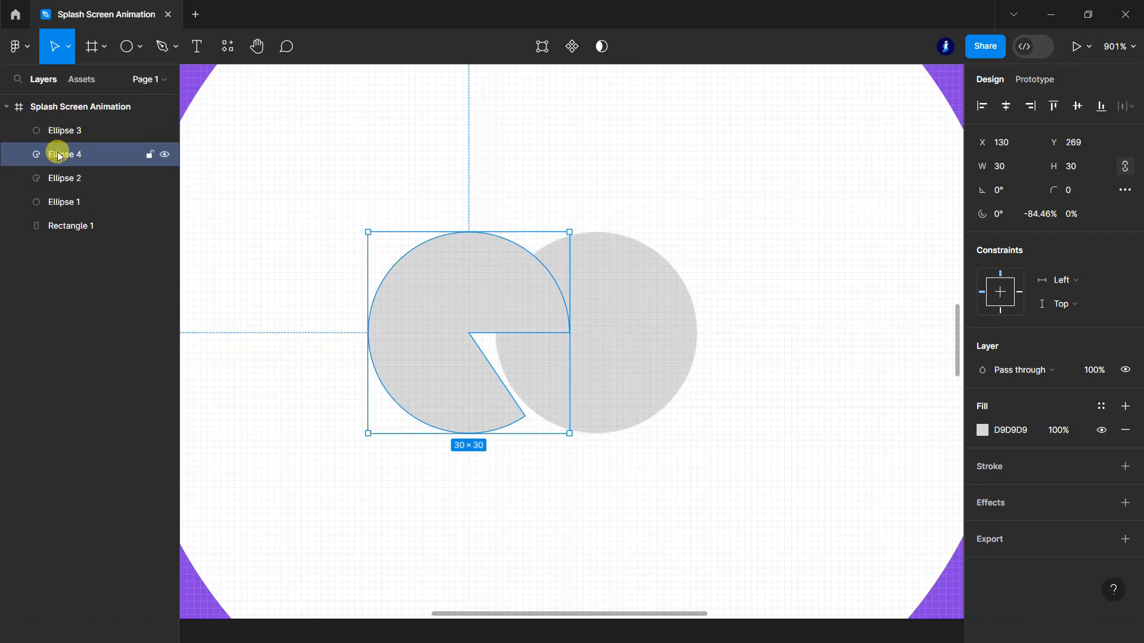
left_click_drag(490, 373, 524, 338)
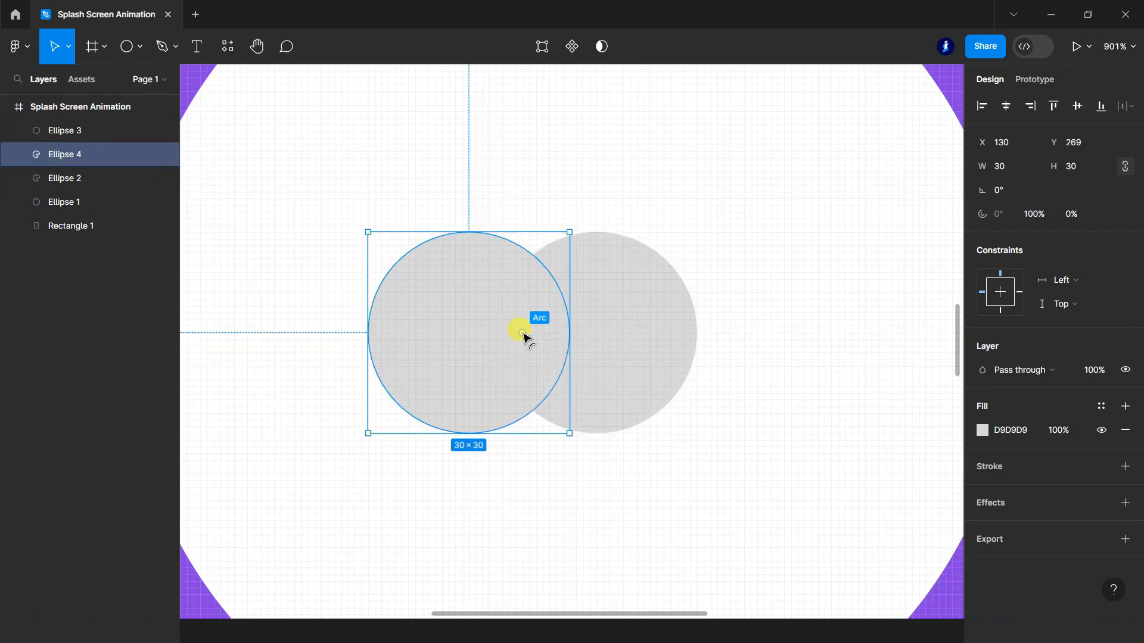
left_click(50, 178)
left_click(60, 155)
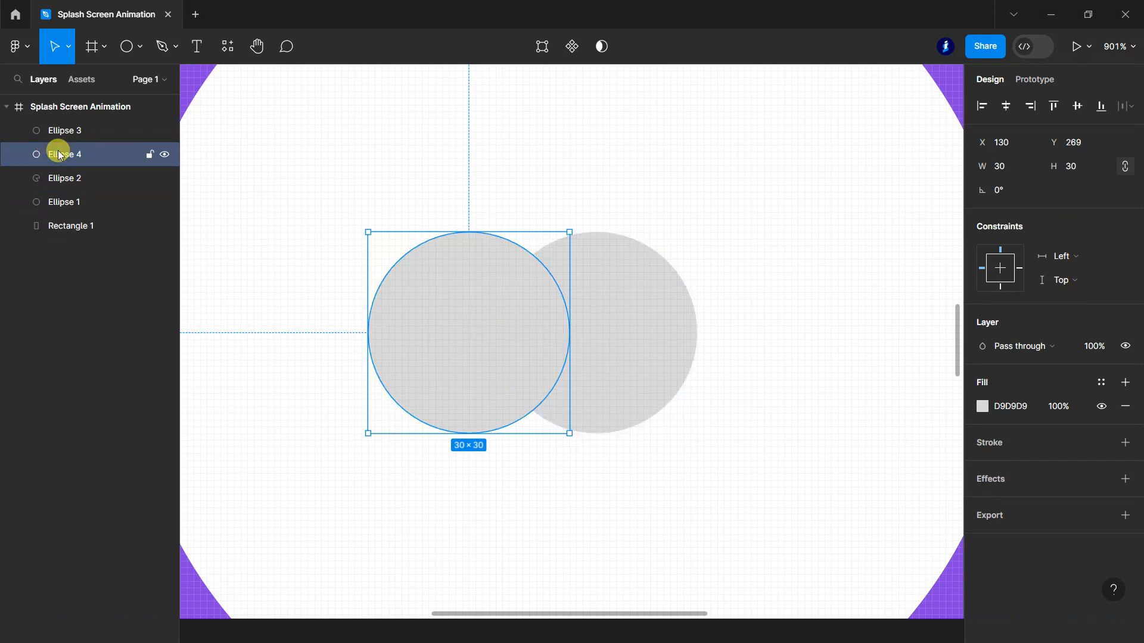
left_click_drag(59, 177, 96, 132)
- Fill the full left circle, Ellipse 4, with the purple document color 8442E0
left_click(66, 179)
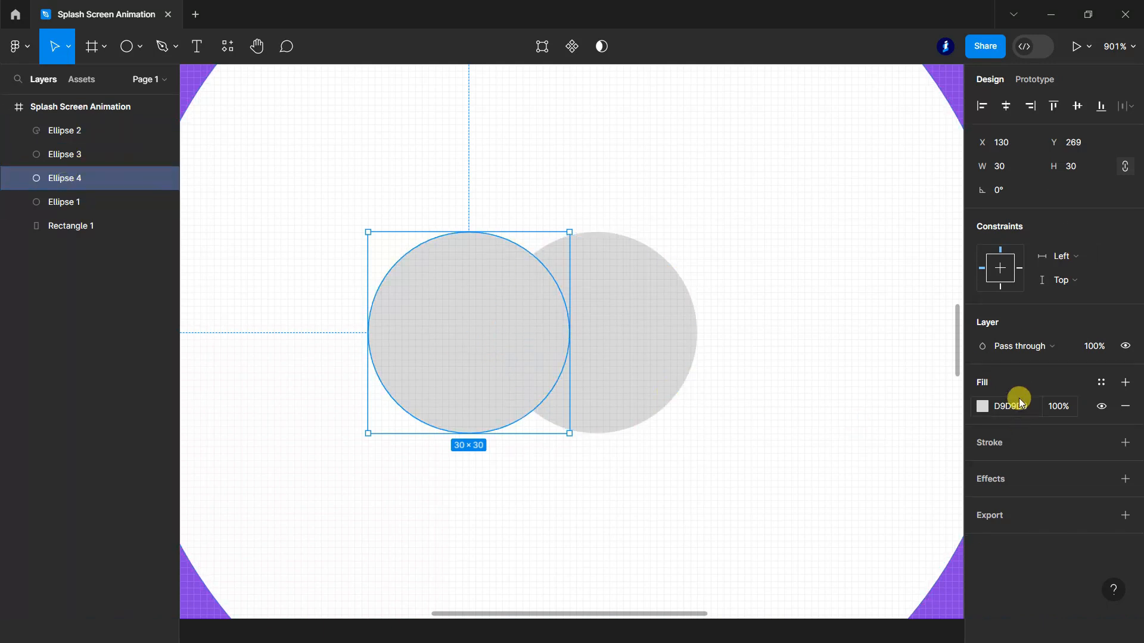
left_click(983, 410)
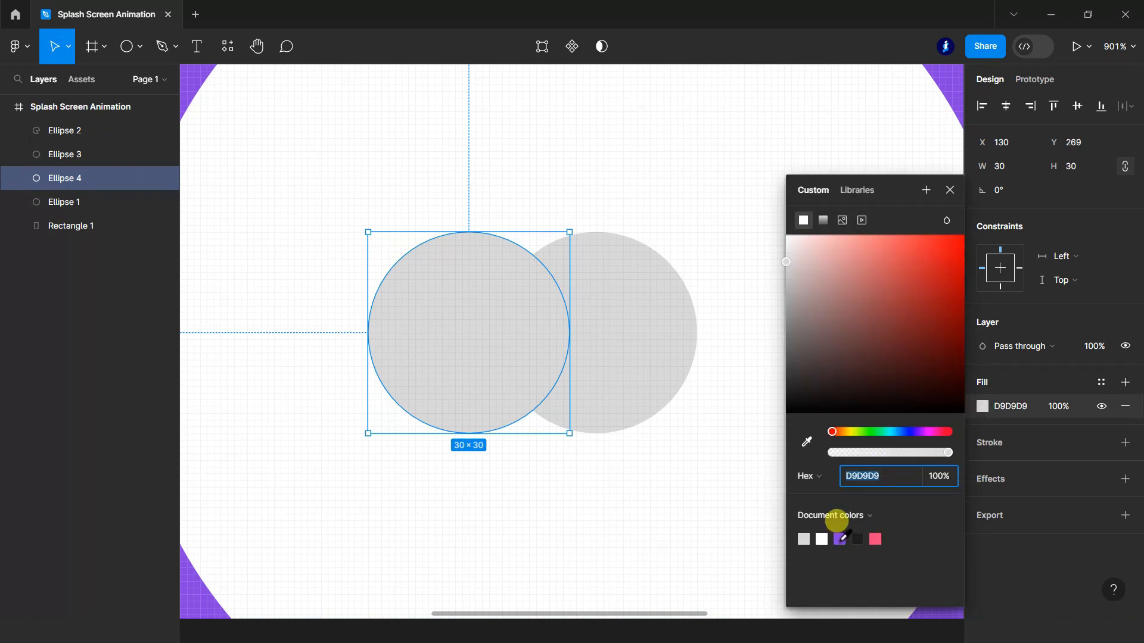
left_click(840, 538)
- Fill the right circle, Ellipse 3, with the pink document color F74780
left_click(61, 154)
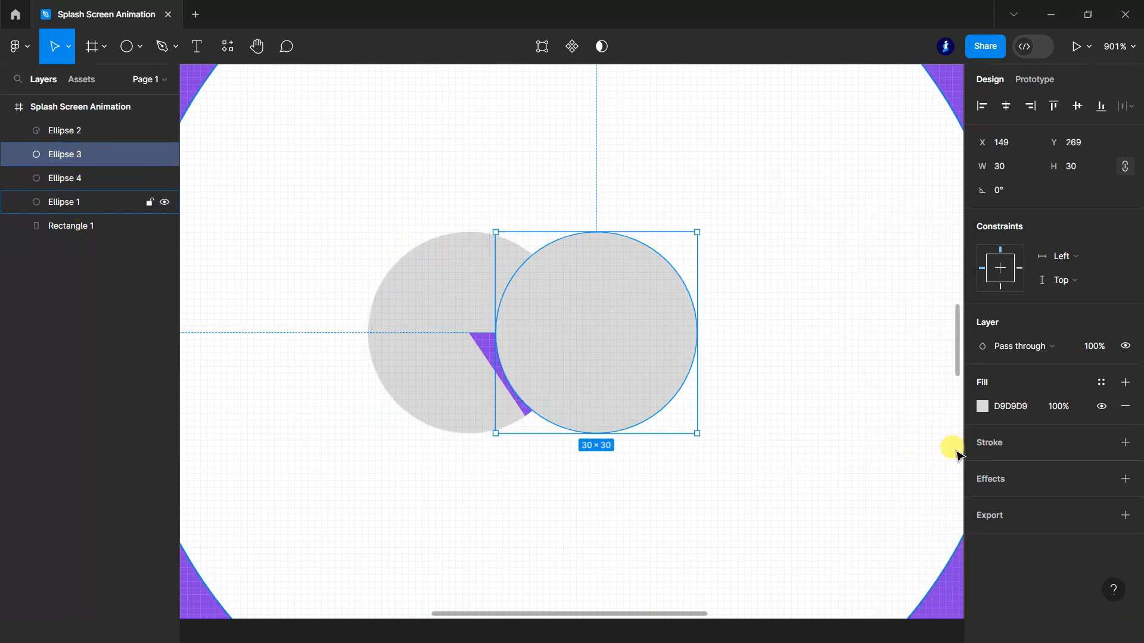
left_click(979, 410)
left_click(805, 540)
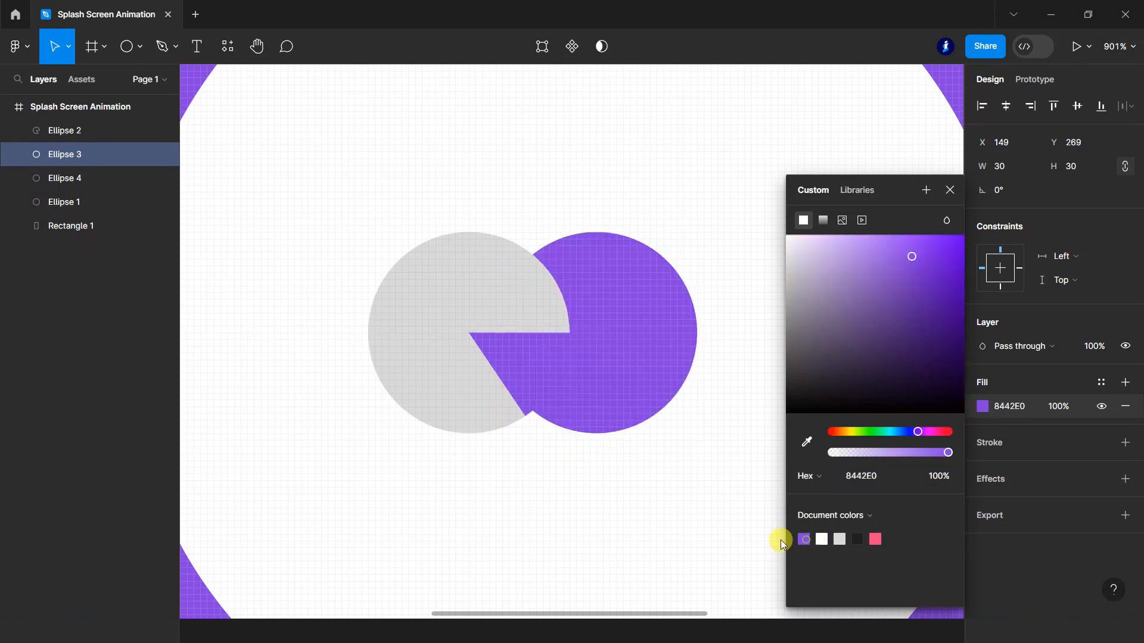
left_click(875, 540)
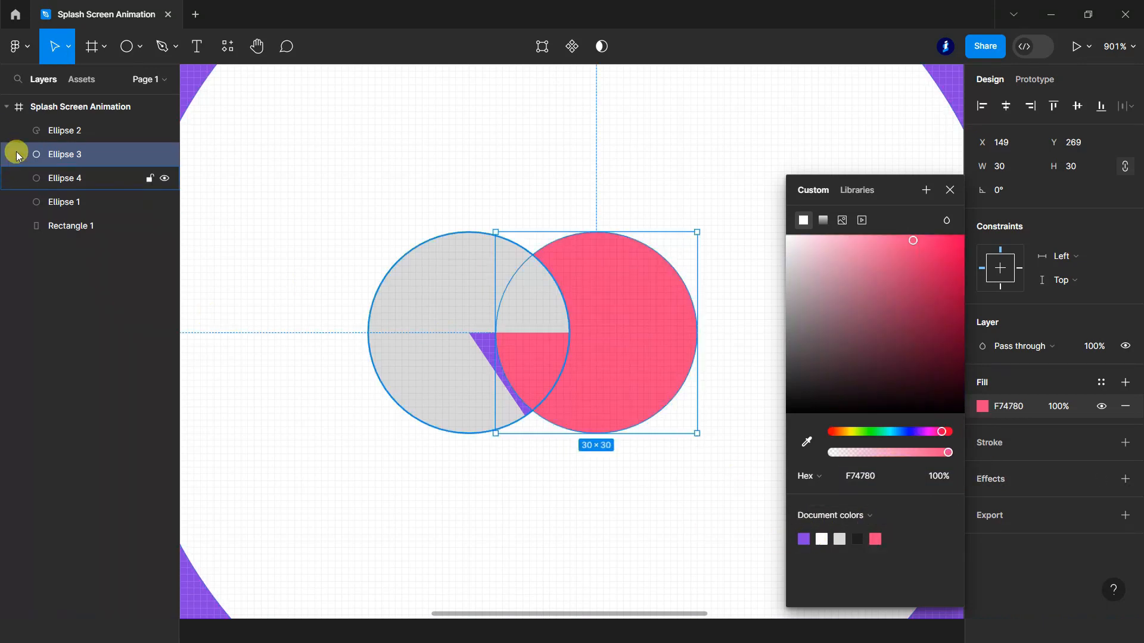
- Fill the front arc, Ellipse 2, with the purple document color 8442E0 and deselect it
left_click(78, 131)
left_click(982, 430)
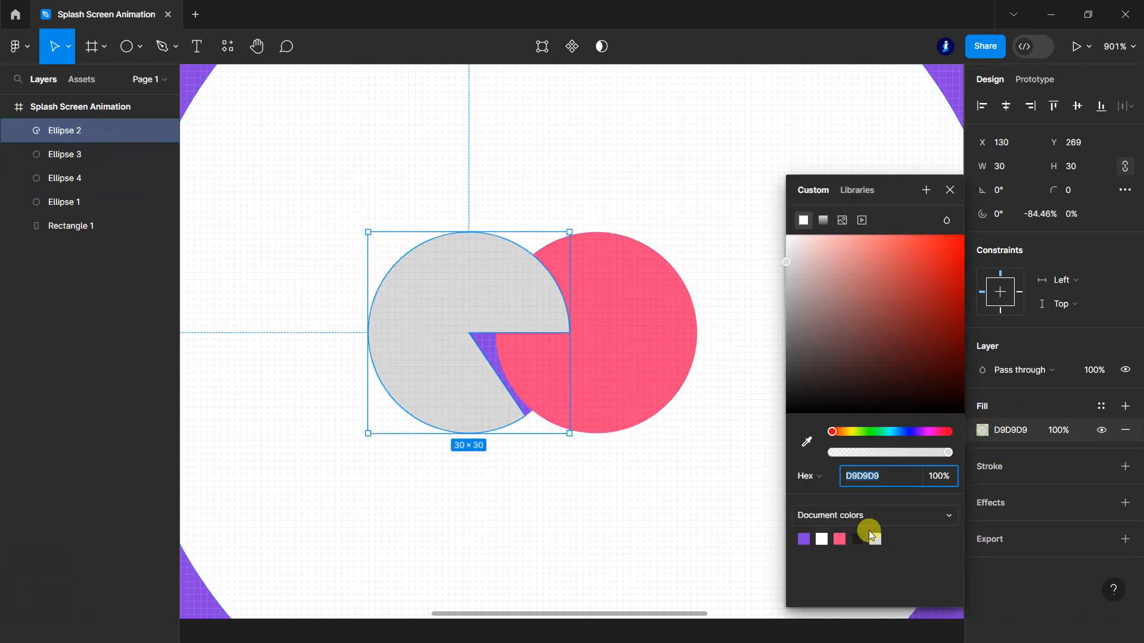
left_click(803, 539)
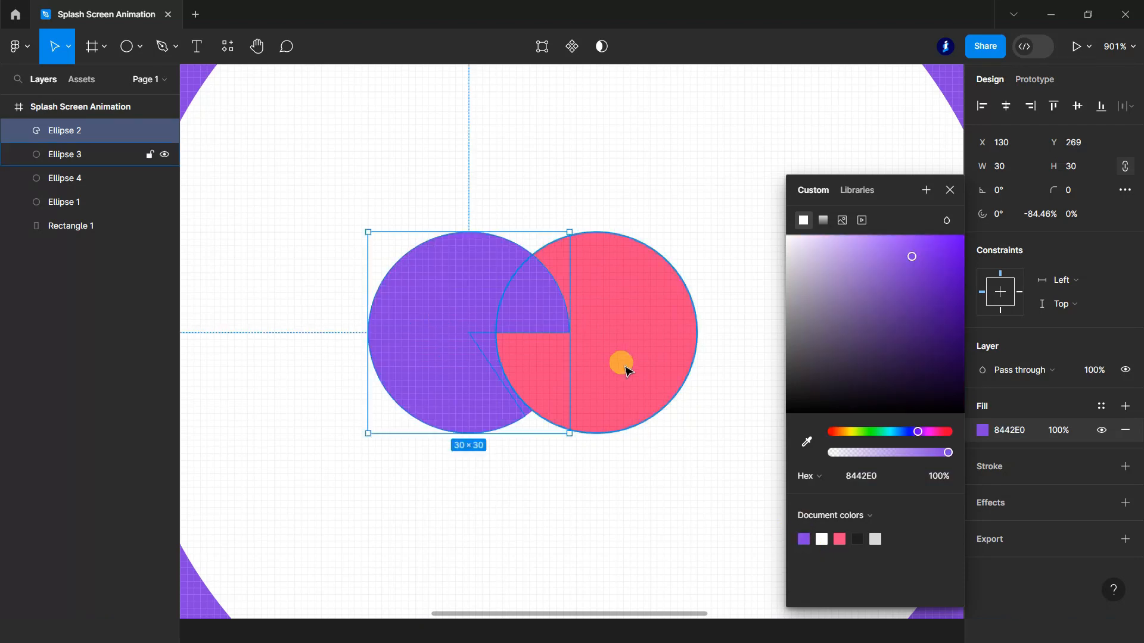
scroll(620, 365, "down", 10)
left_click(325, 388)
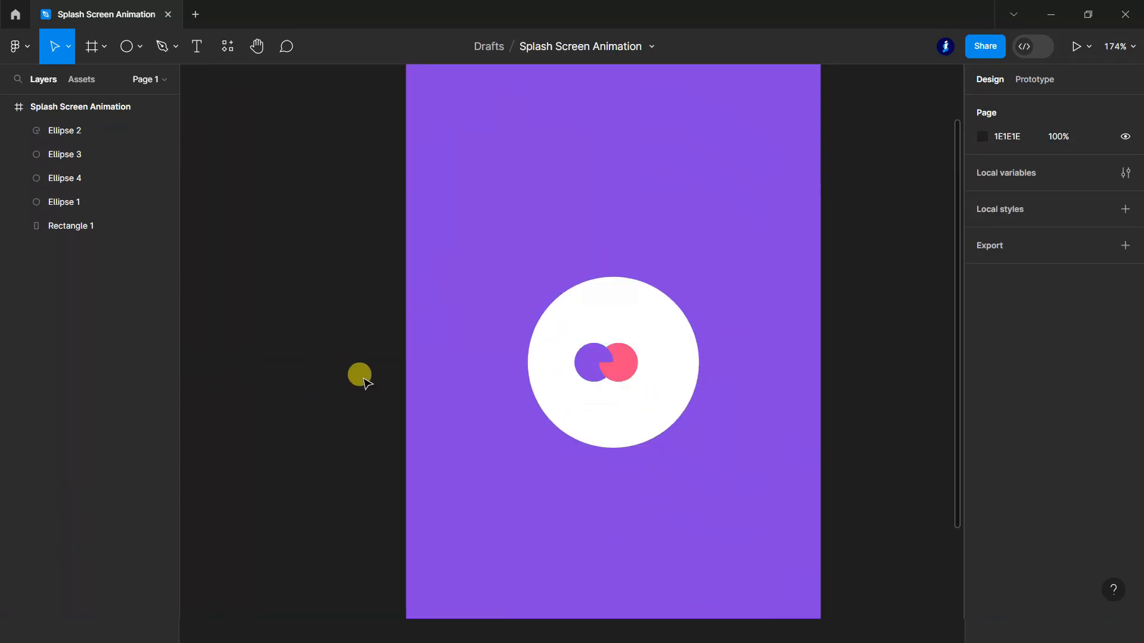
- Move the pink circle closer to the purple one at X 142 and reduce the purple arc to a -50% sweep
scroll(366, 370, "down", 1)
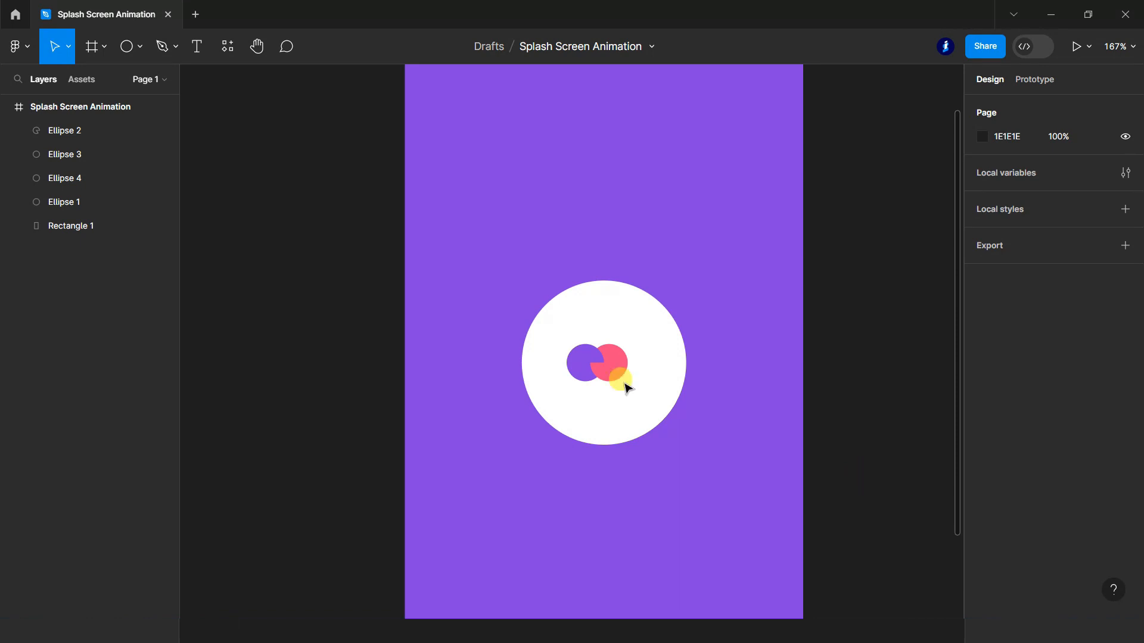
scroll(620, 381, "up", 10)
left_click_drag(691, 444, 653, 416)
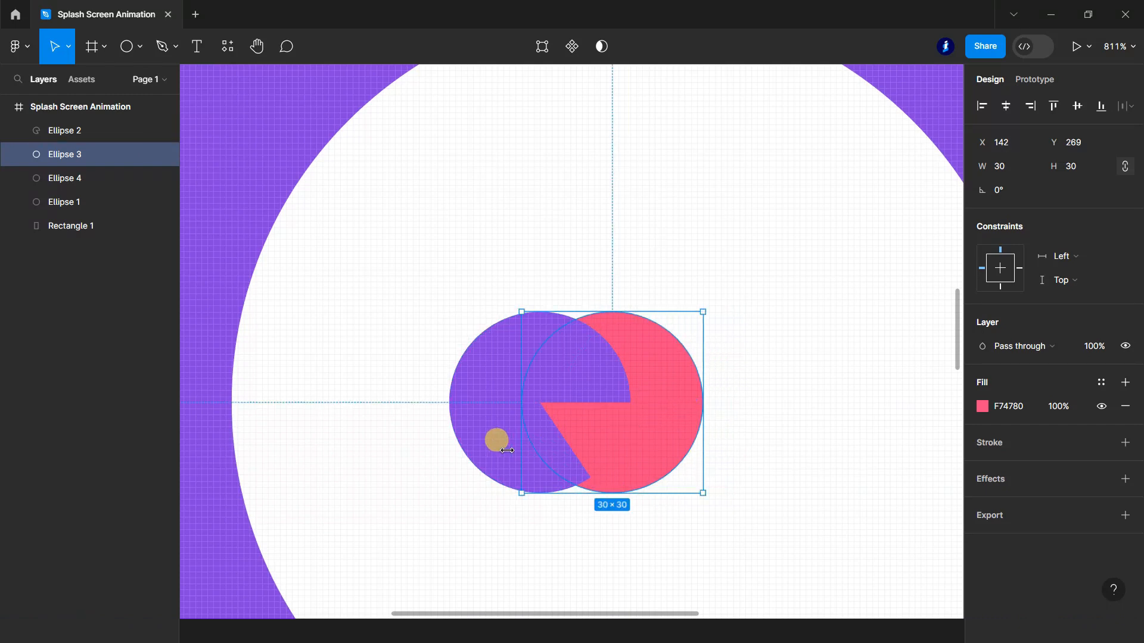
left_click(495, 444)
left_click_drag(568, 442, 509, 403)
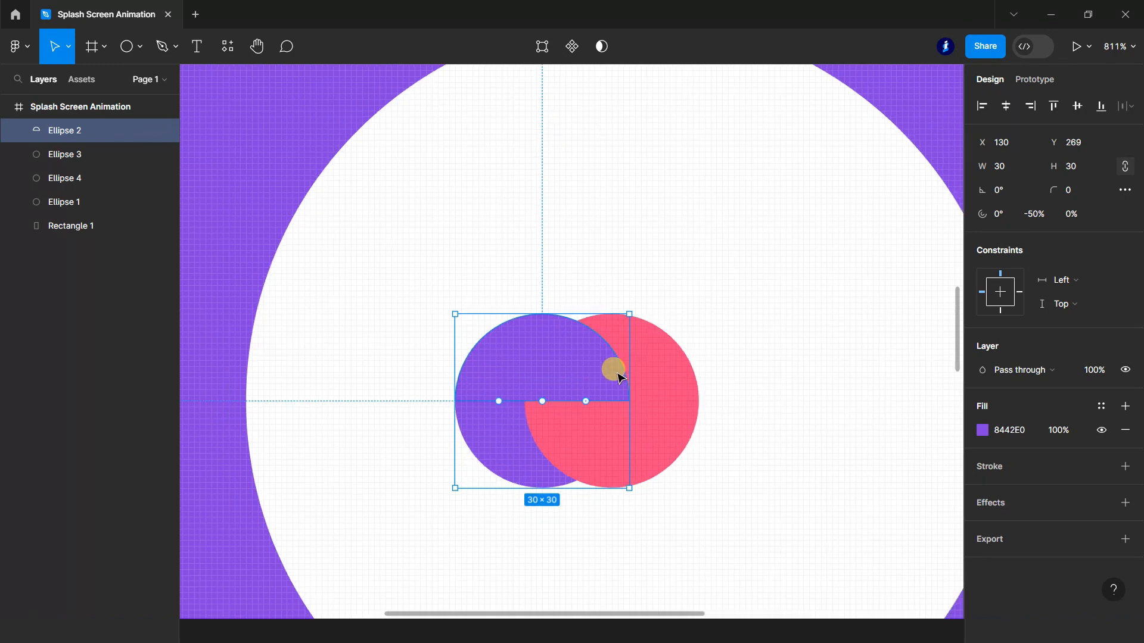
- Group the three small circles into a 48 × 34.29 logo mark and place it at X 136, Y 258 within the white circle
key("shift+1")
left_click(850, 424)
scroll(853, 412, "down", 2)
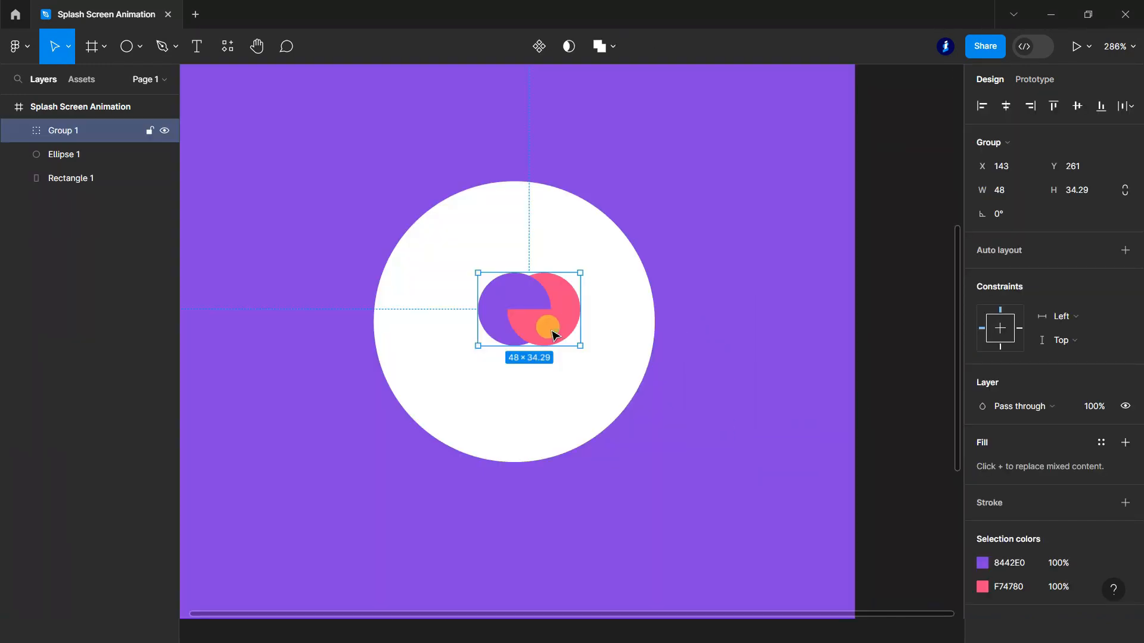
left_click_drag(549, 327, 542, 330)
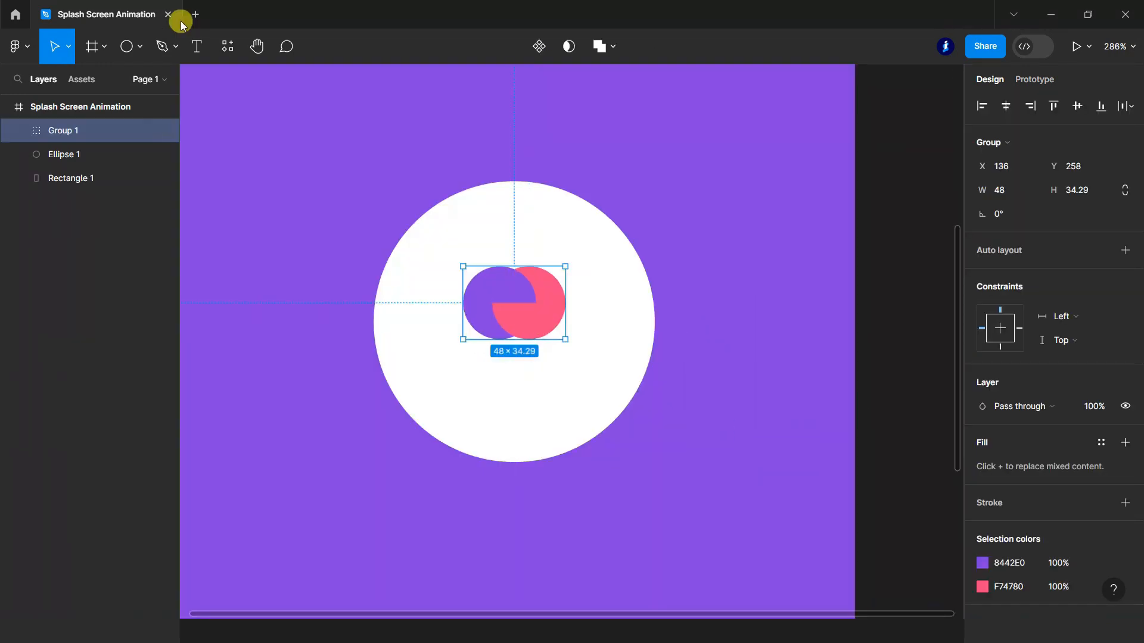
- Add the text "LOGO" below the logo mark, starting at X 137, Y 313
left_click(196, 46)
left_click(466, 383)
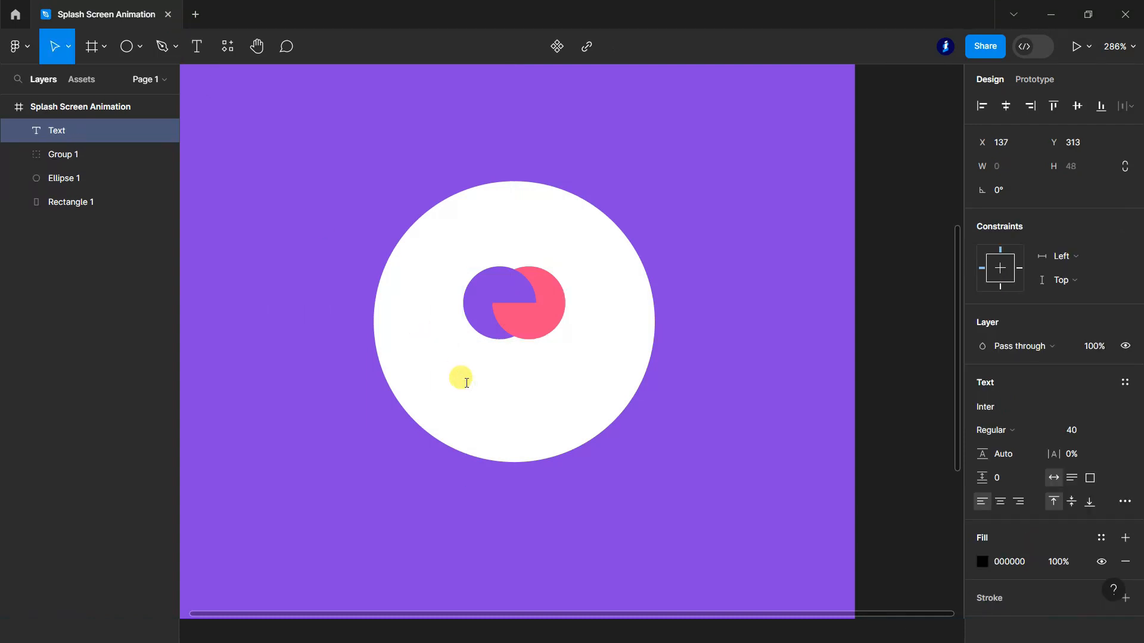
type("LOGO")
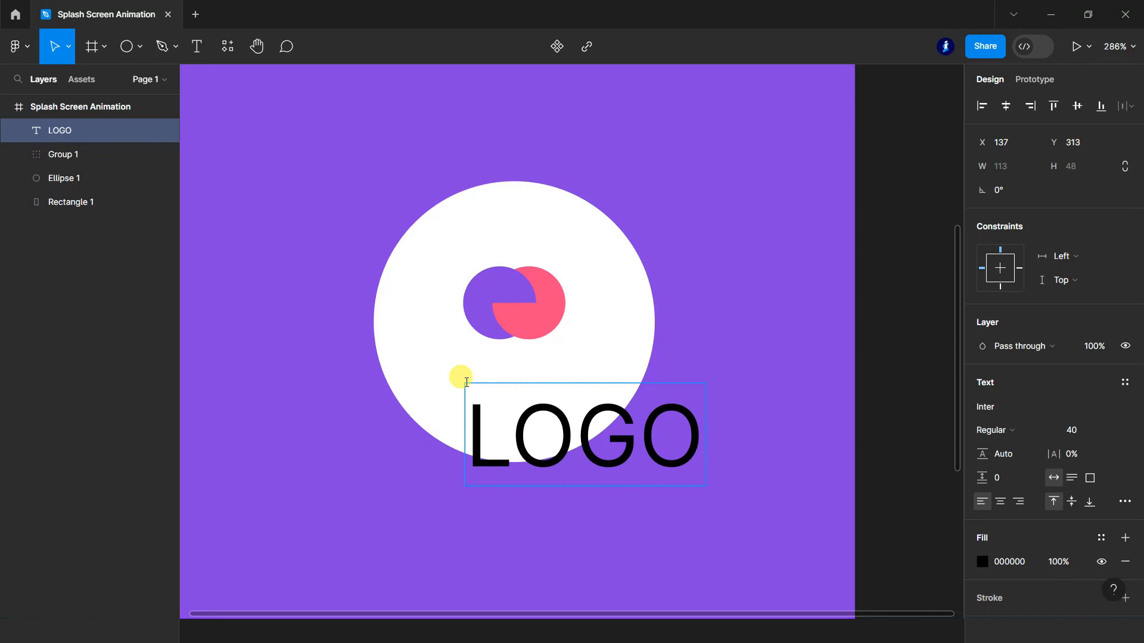
- Set the whole LOGO text to the Montserrat font at size 24
key("ctrl+a")
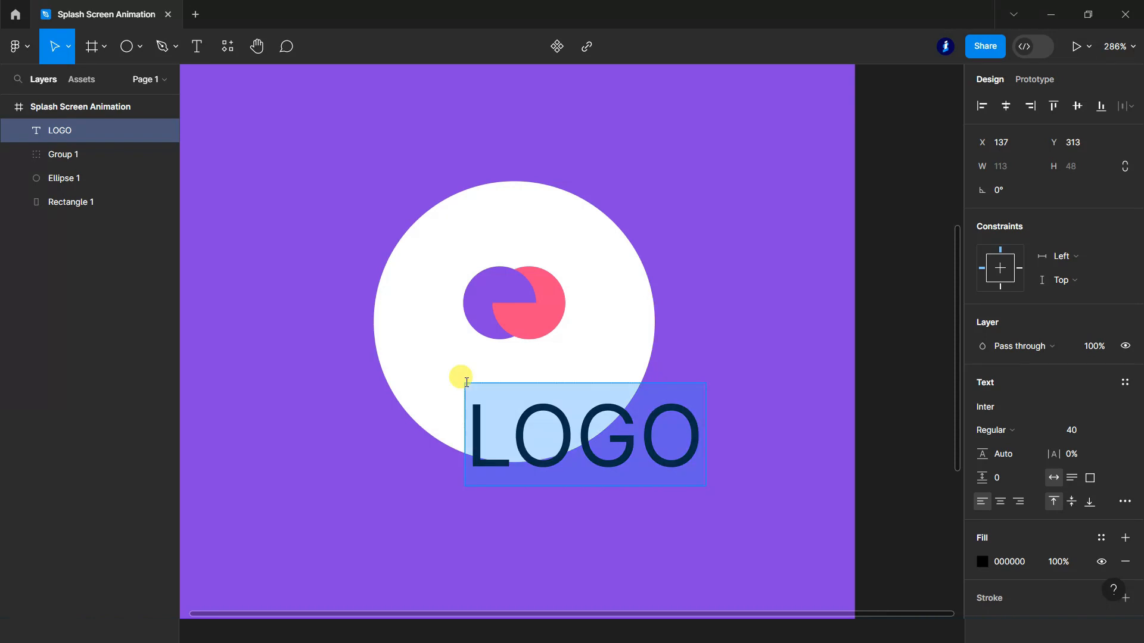
left_click(1007, 407)
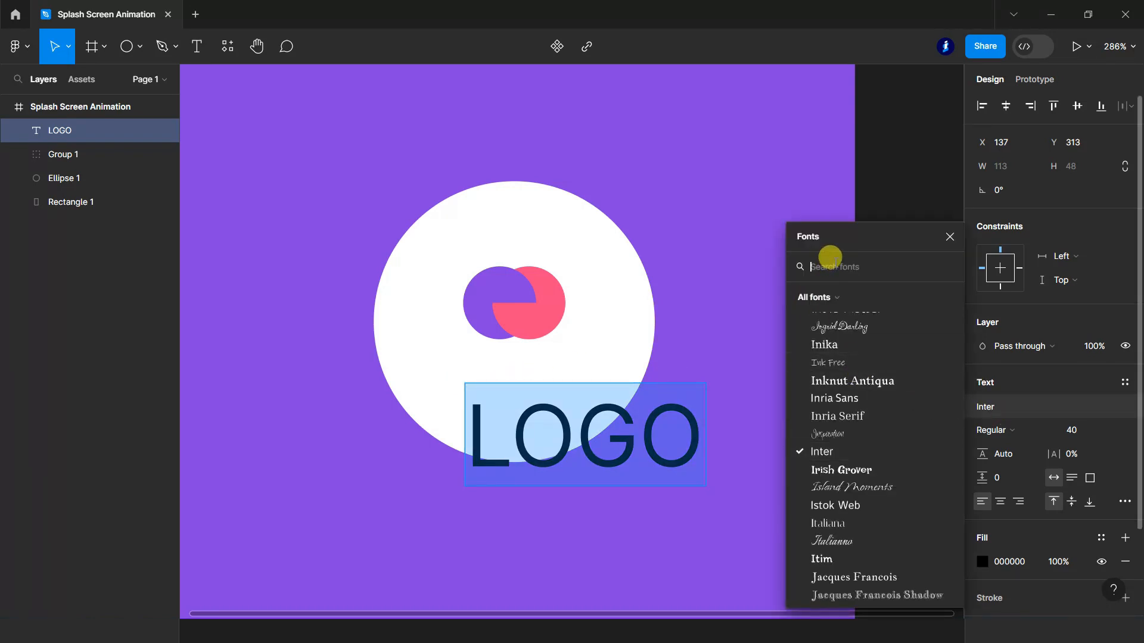
type("MO")
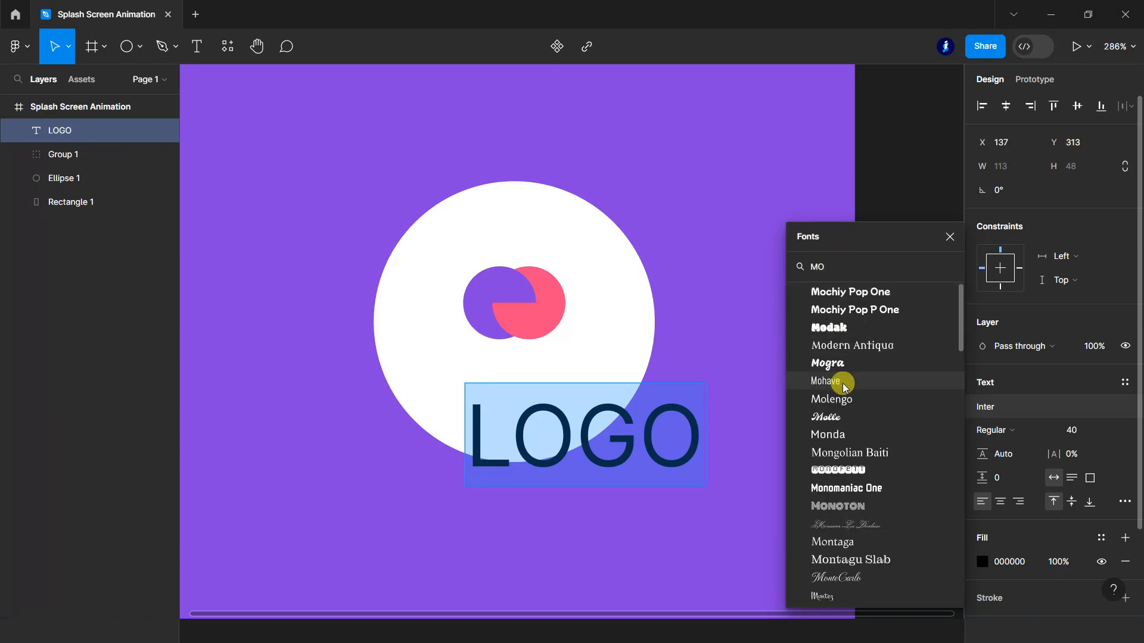
type("N")
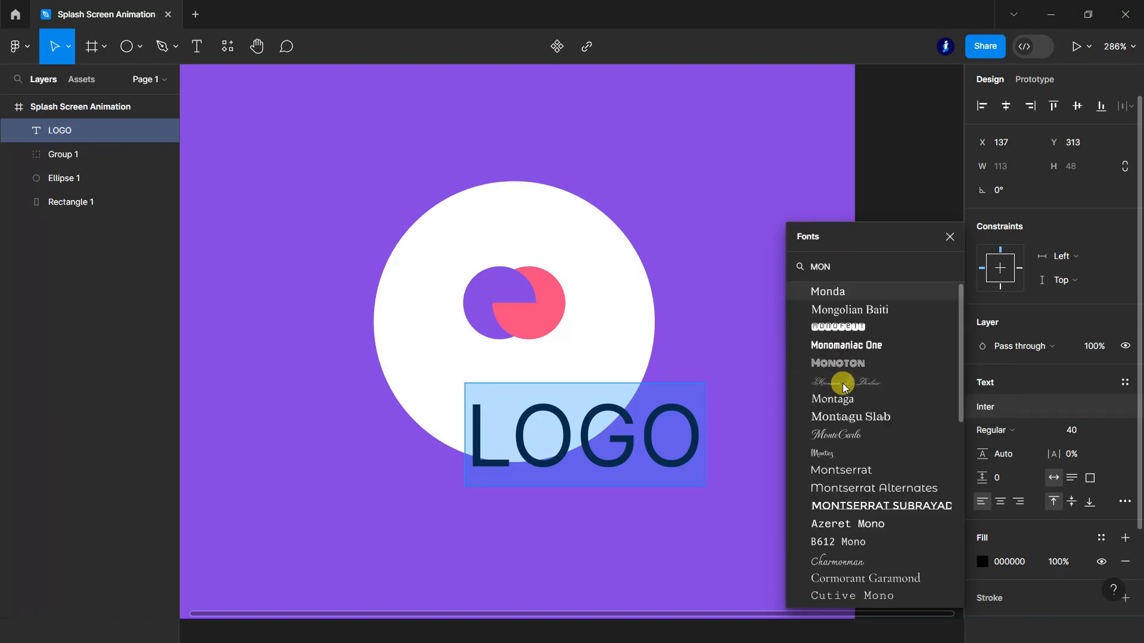
scroll(843, 387, "down", 3)
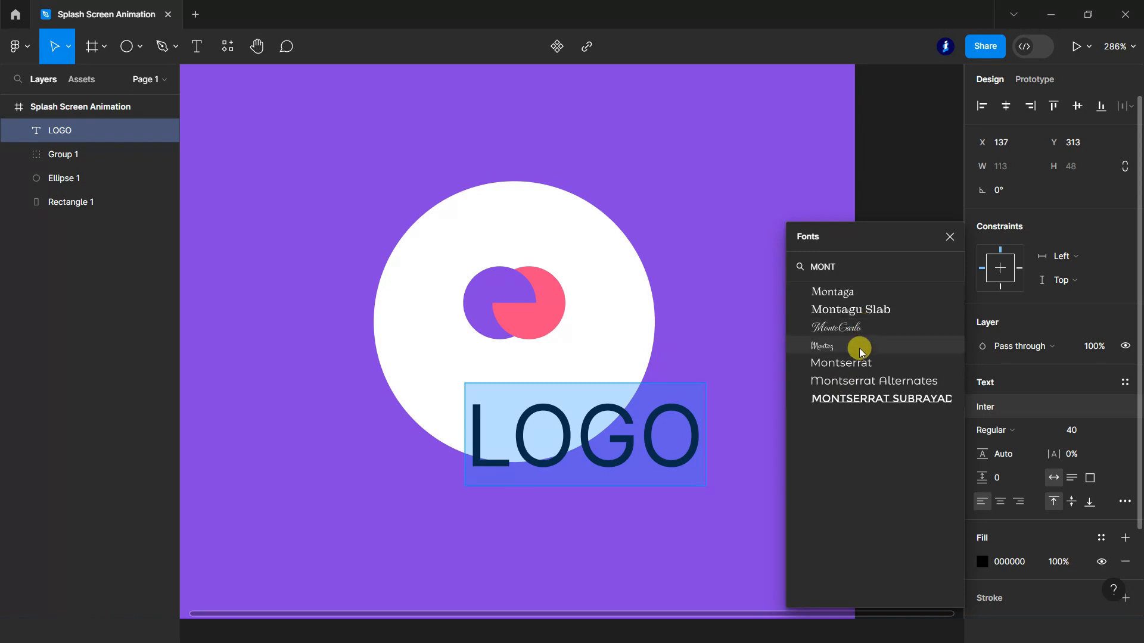
left_click(861, 360)
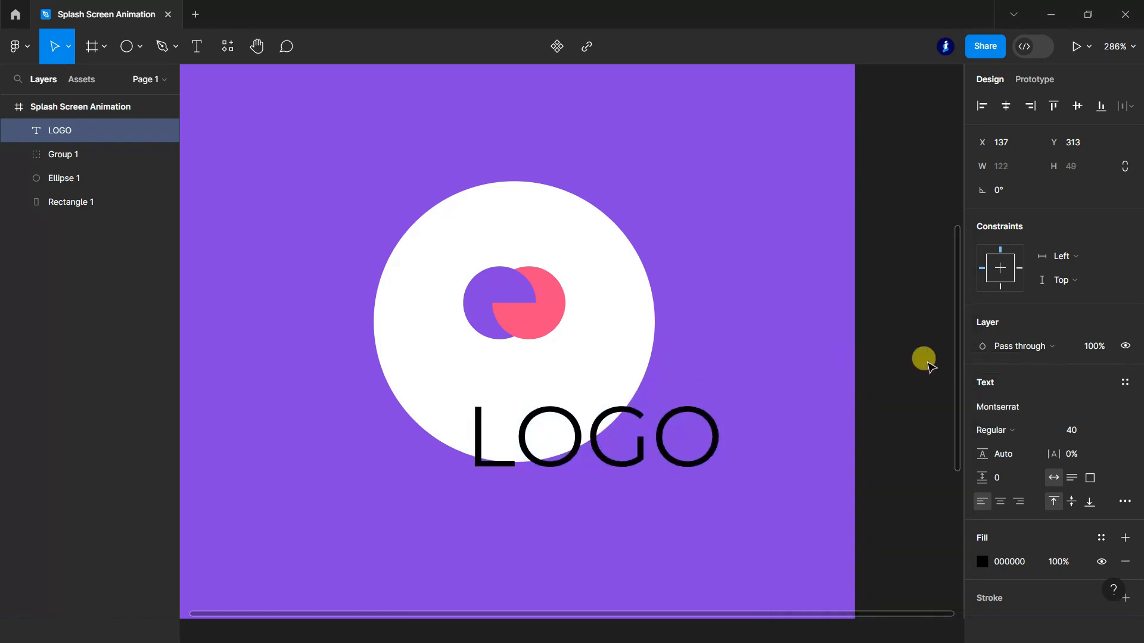
left_click(1113, 431)
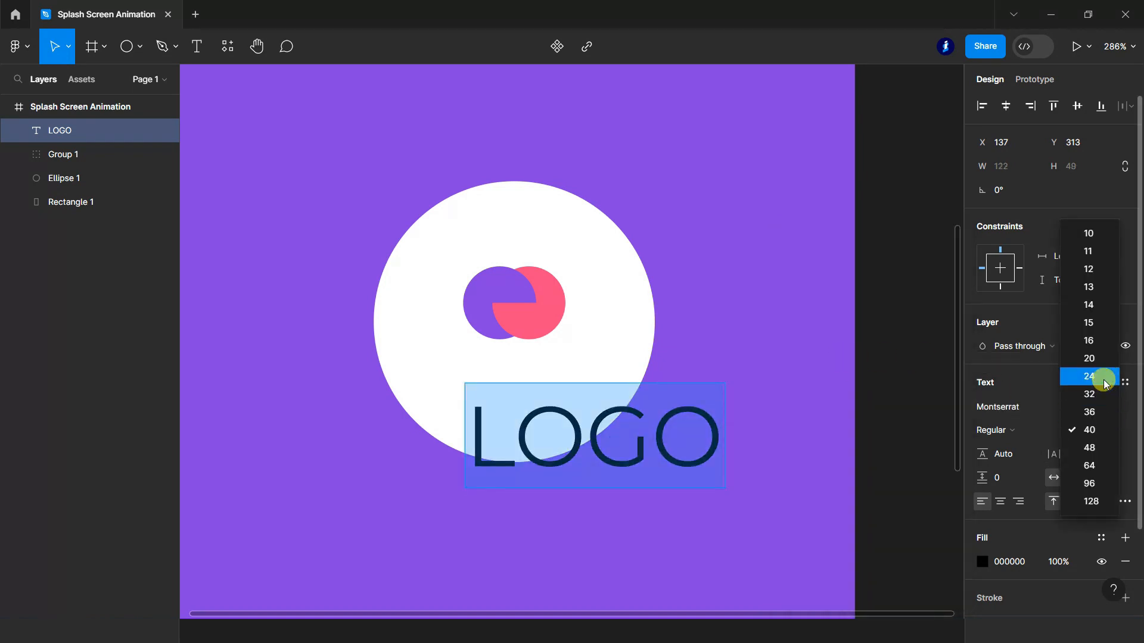
left_click(1104, 380)
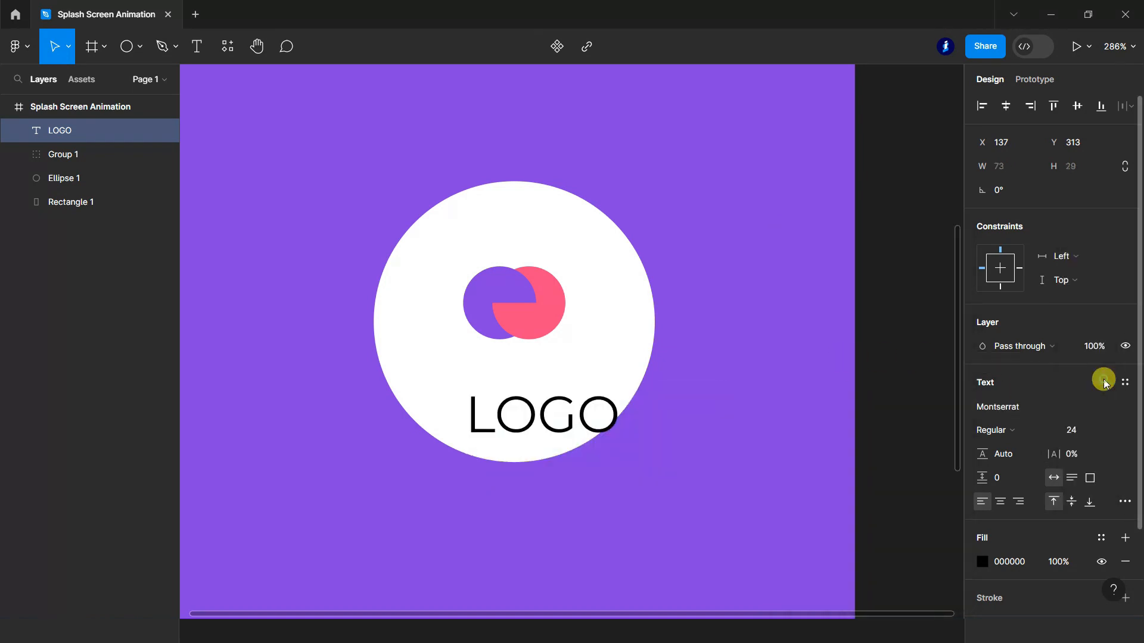
- Set the LOGO text's weight to SemiBold and move it closer to the logo mark, at X 125, Y 296
left_click(1050, 428)
left_click(1038, 341)
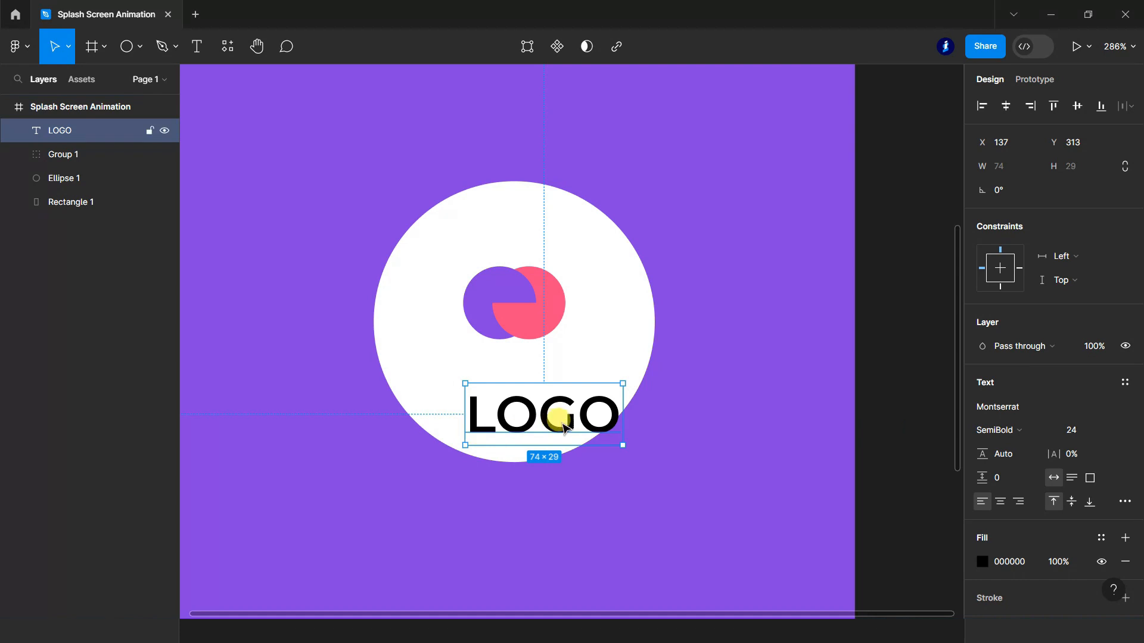
left_click_drag(560, 429, 536, 393)
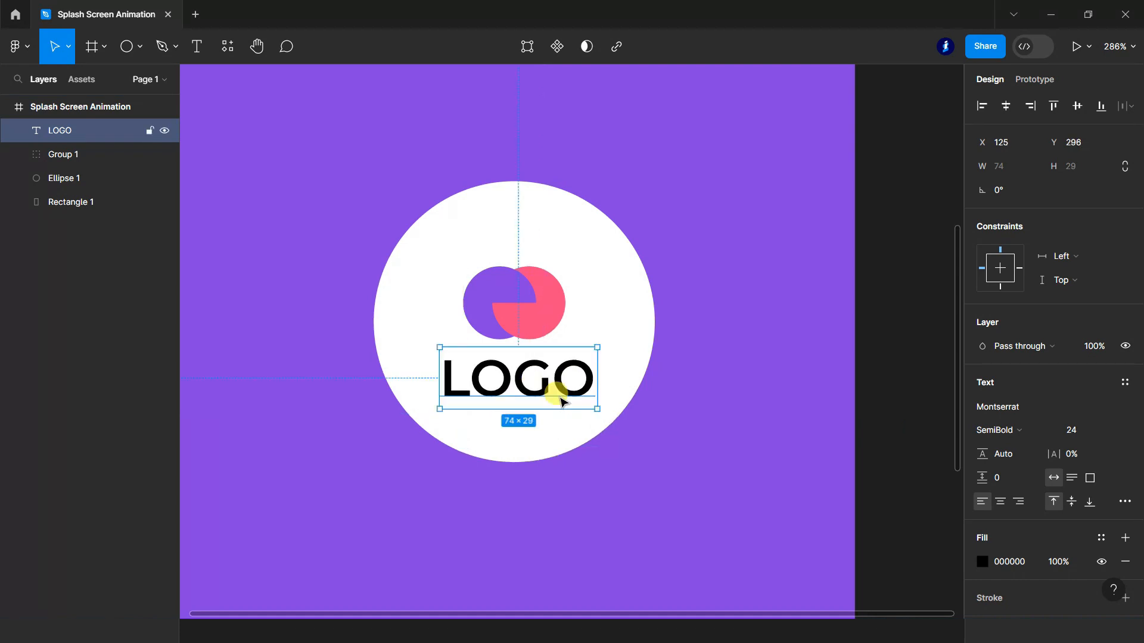
- Reduce the LOGO text to size 14 and change its fill to dark gray 504F50
left_click(1117, 435)
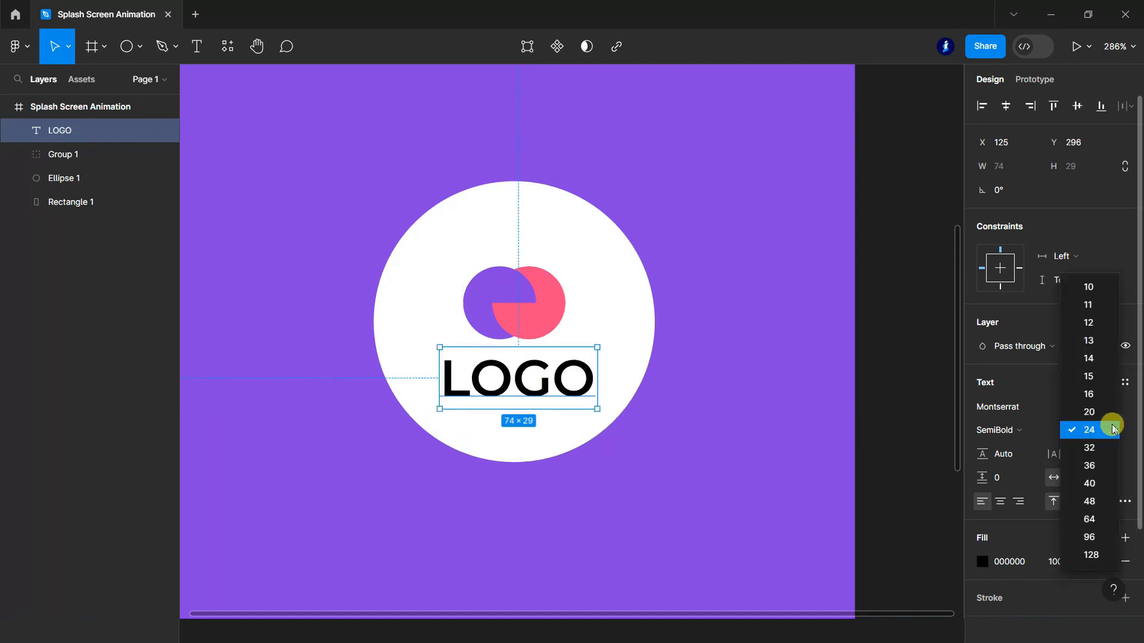
left_click(1104, 361)
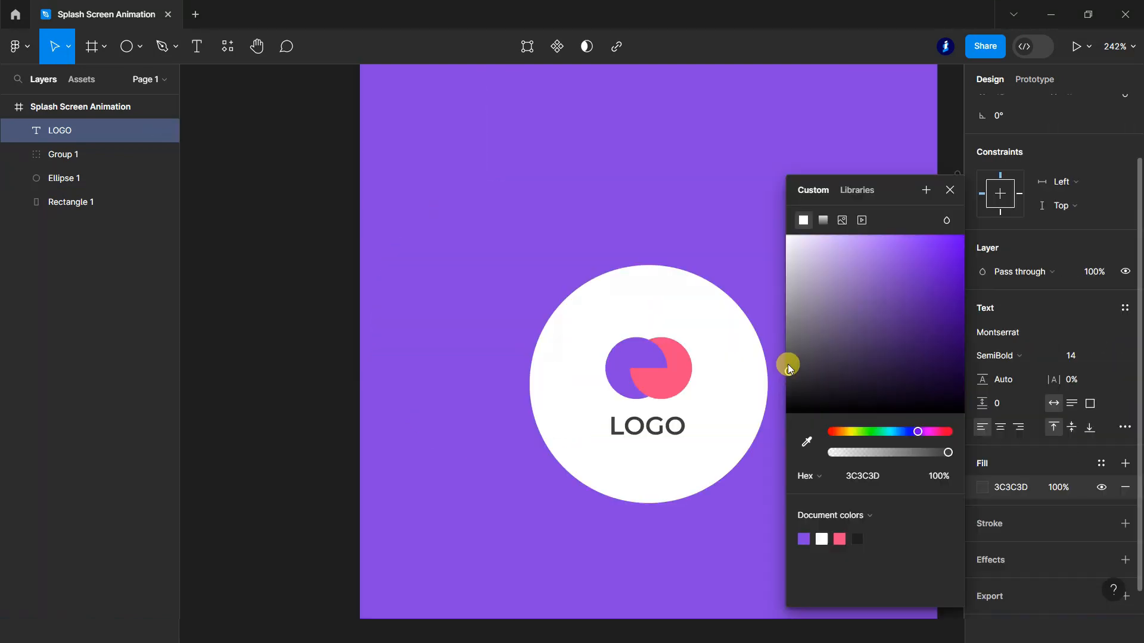
left_click_drag(784, 365, 787, 363)
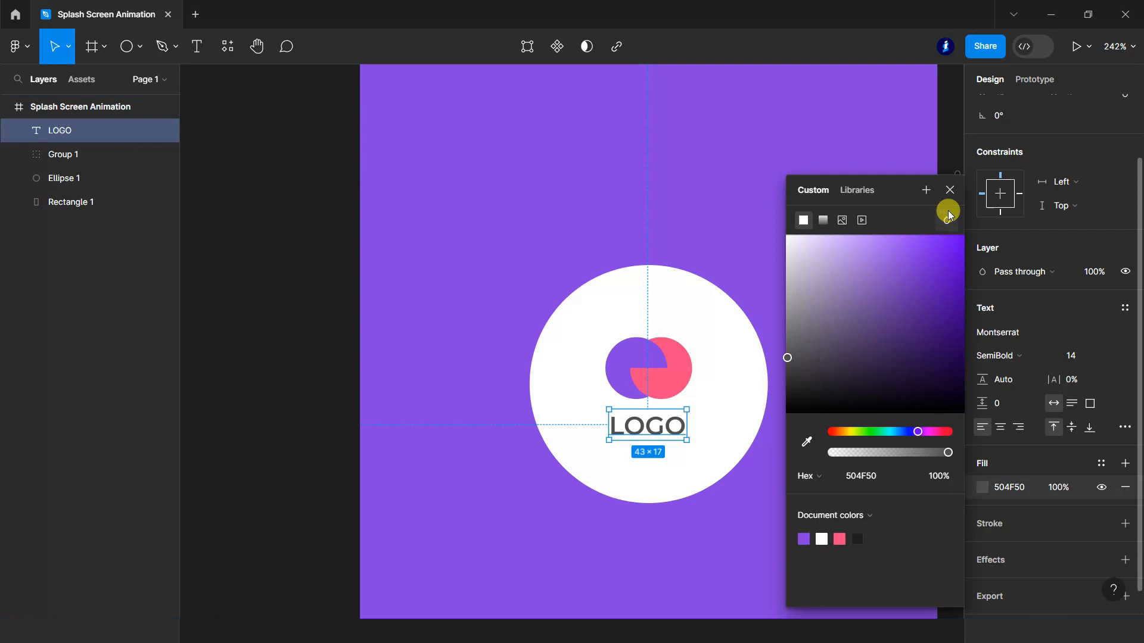
left_click(950, 190)
left_click(250, 459)
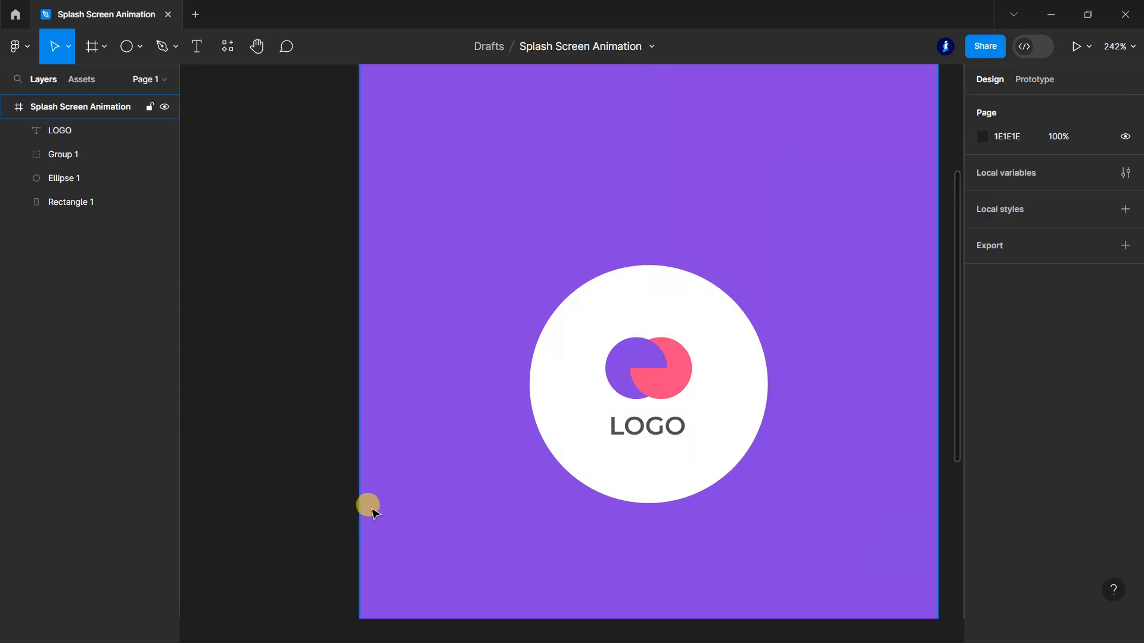
- Center the LOGO text horizontally under the logo mark and position both together within the white circle
left_click(66, 129)
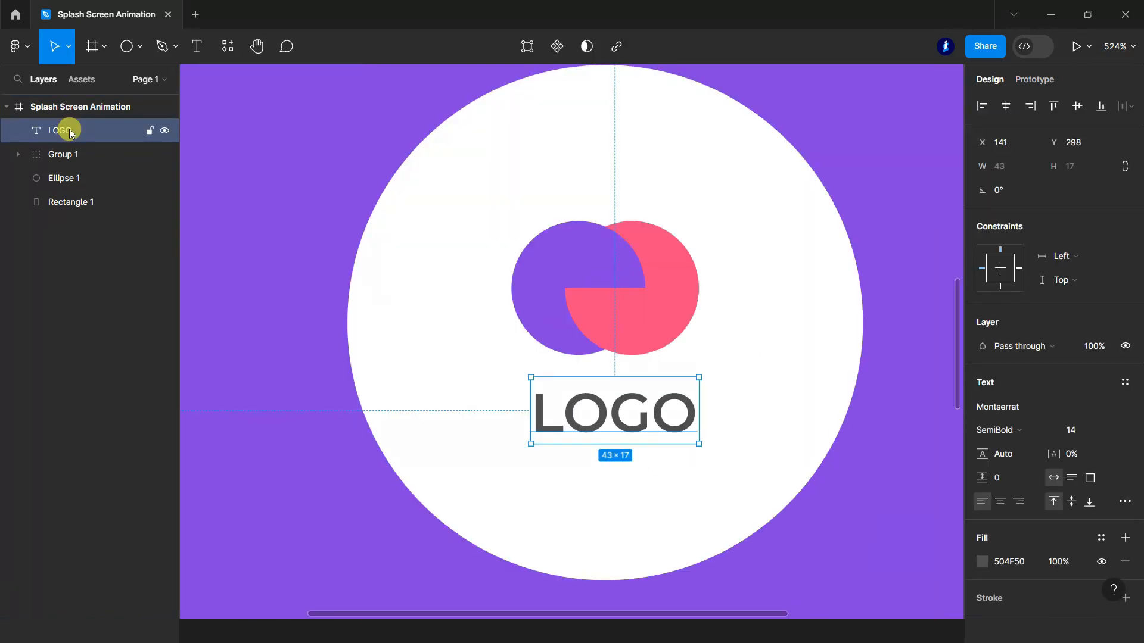
left_click(67, 160, "shift")
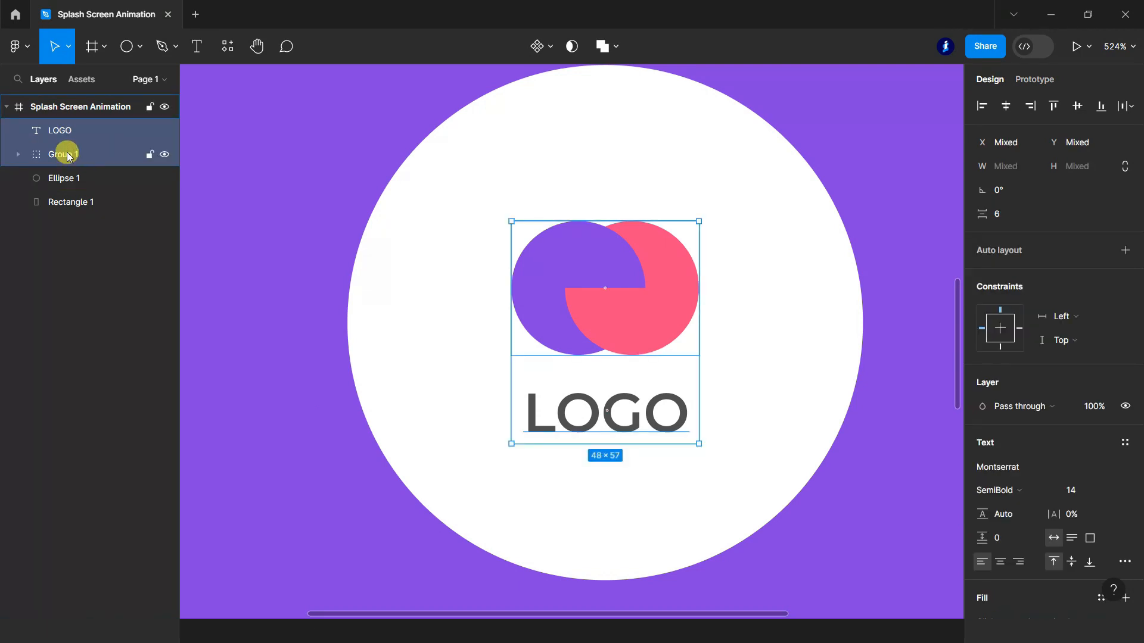
scroll(554, 262, "down", 2)
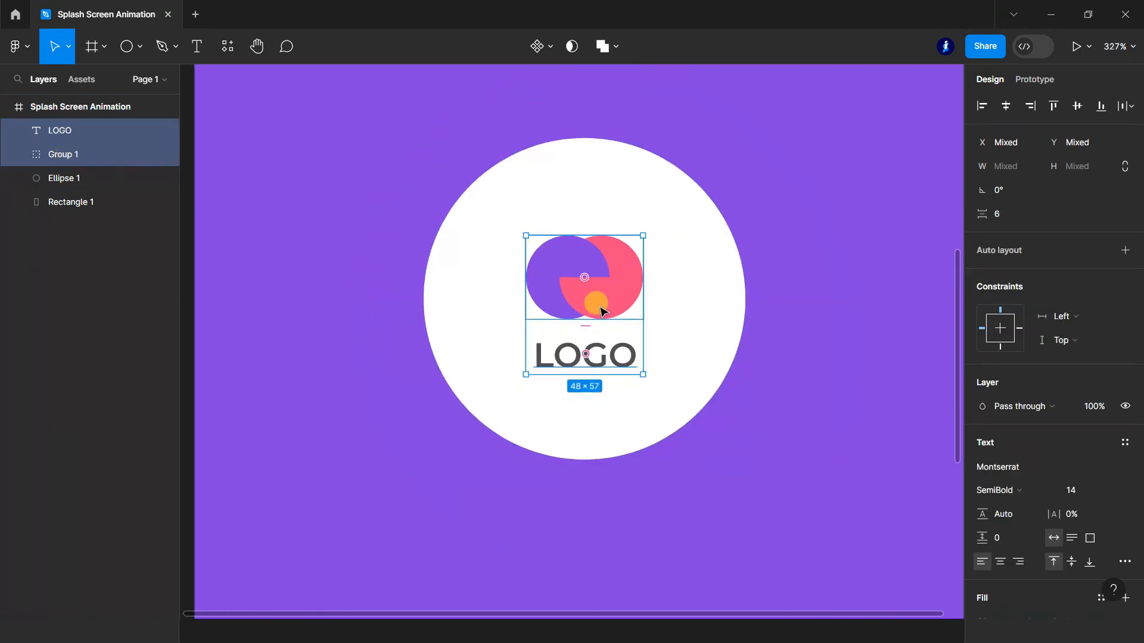
left_click_drag(596, 308, 602, 304)
scroll(595, 294, "down", 4)
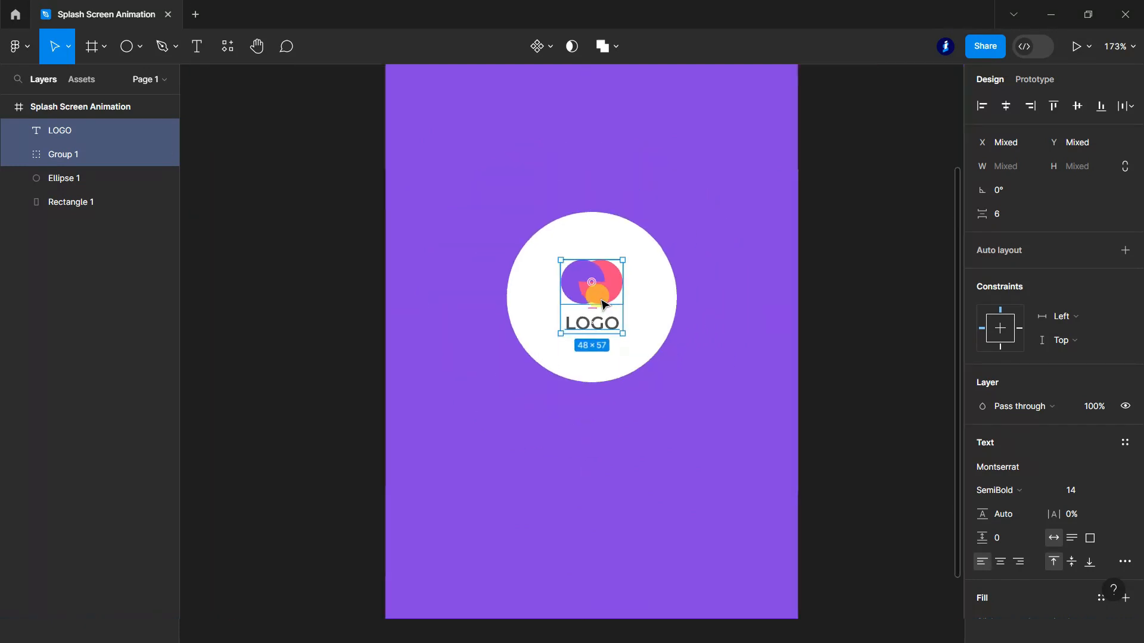
- Flatten the white circle, the logo mark group and the LOGO text into a single vector
left_click(76, 177, "shift")
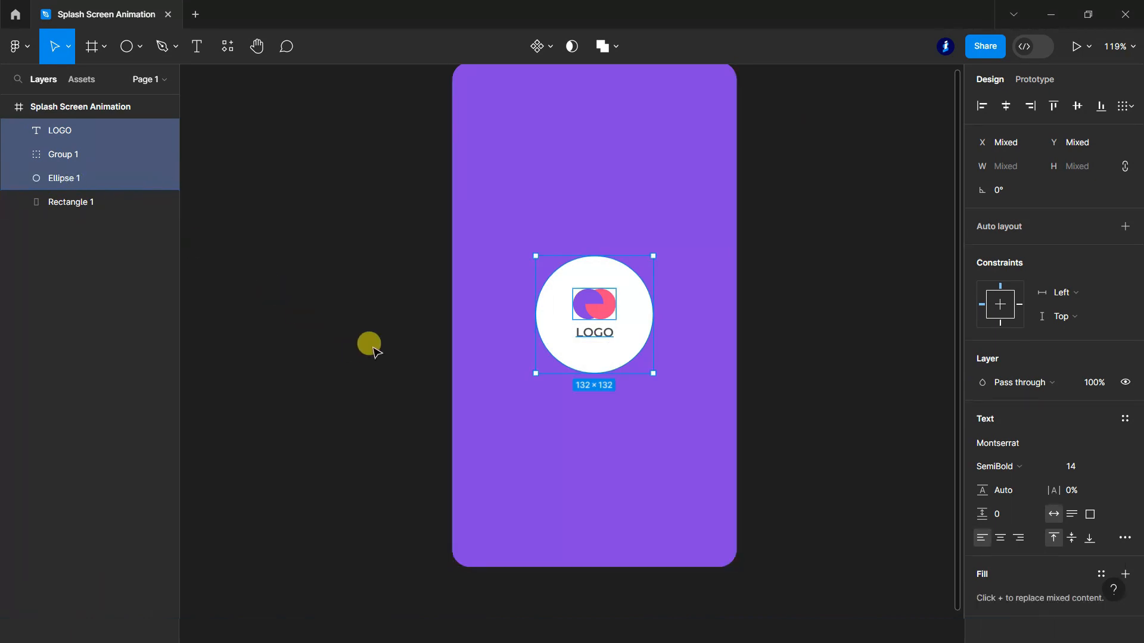
right_click(603, 308)
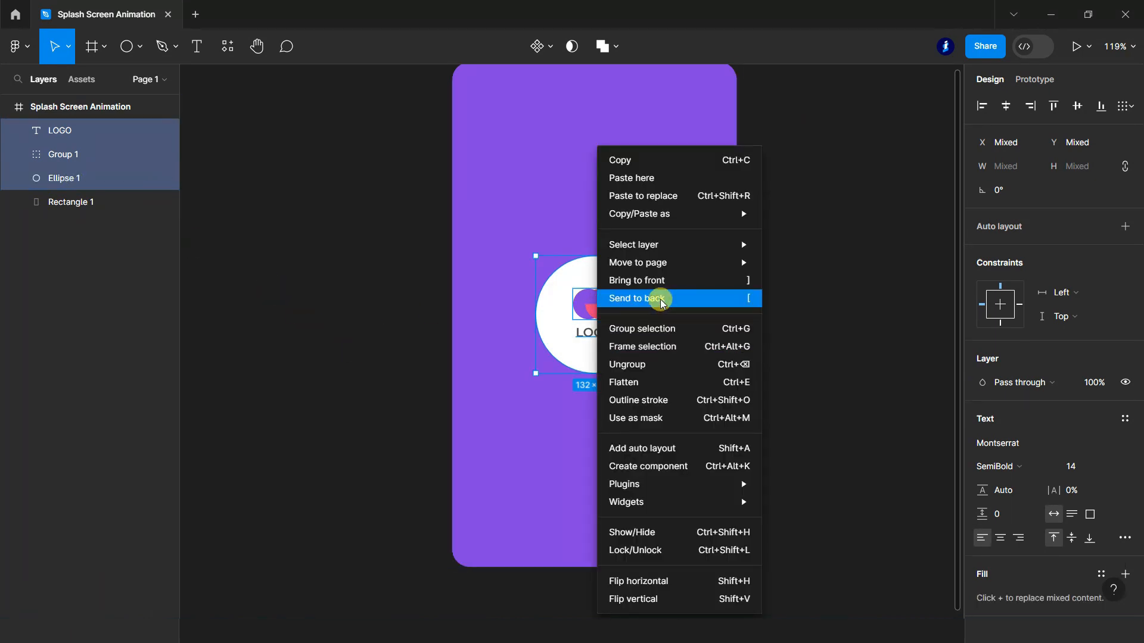
left_click(659, 384)
left_click(822, 276)
scroll(821, 270, "down", 4)
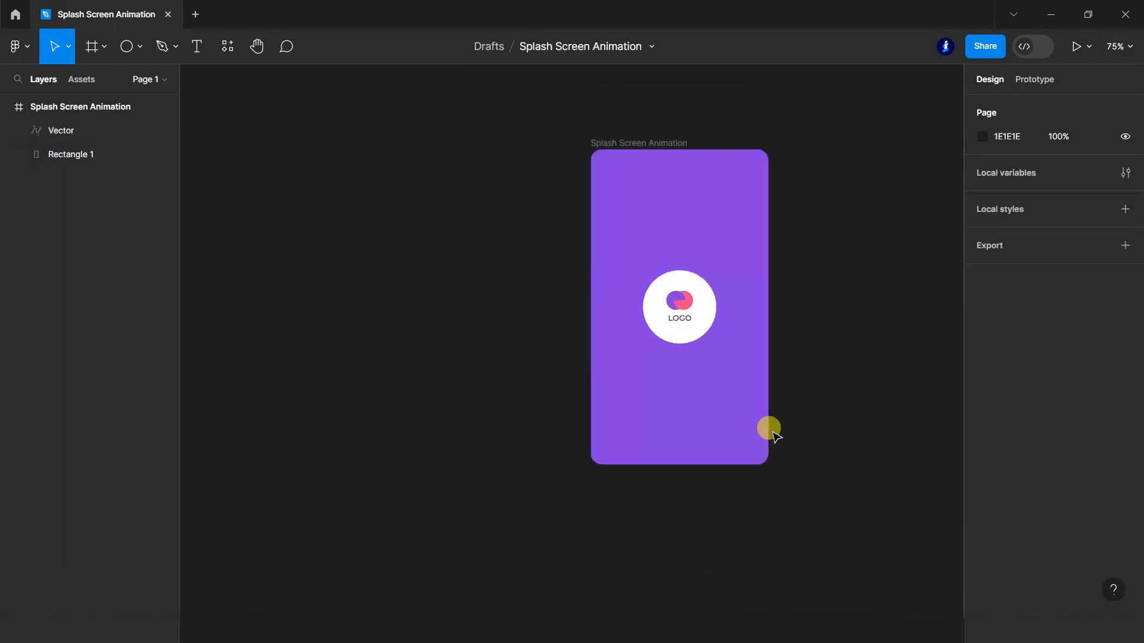
scroll(771, 427, "up", 2)
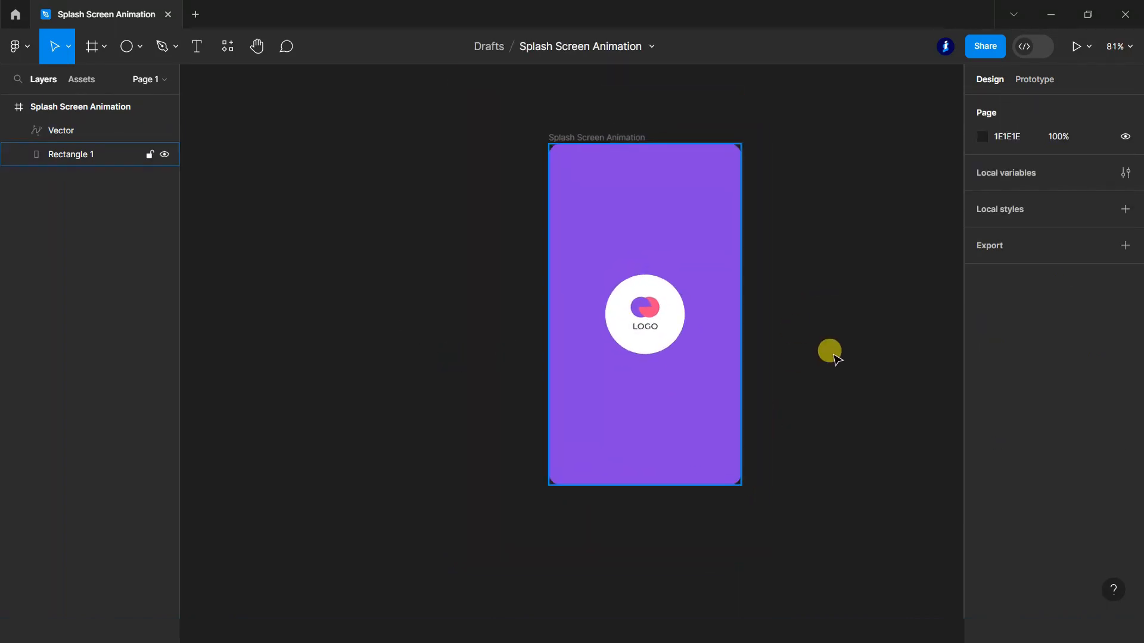
scroll(421, 332, "down", 3)
scroll(774, 306, "up", 2)
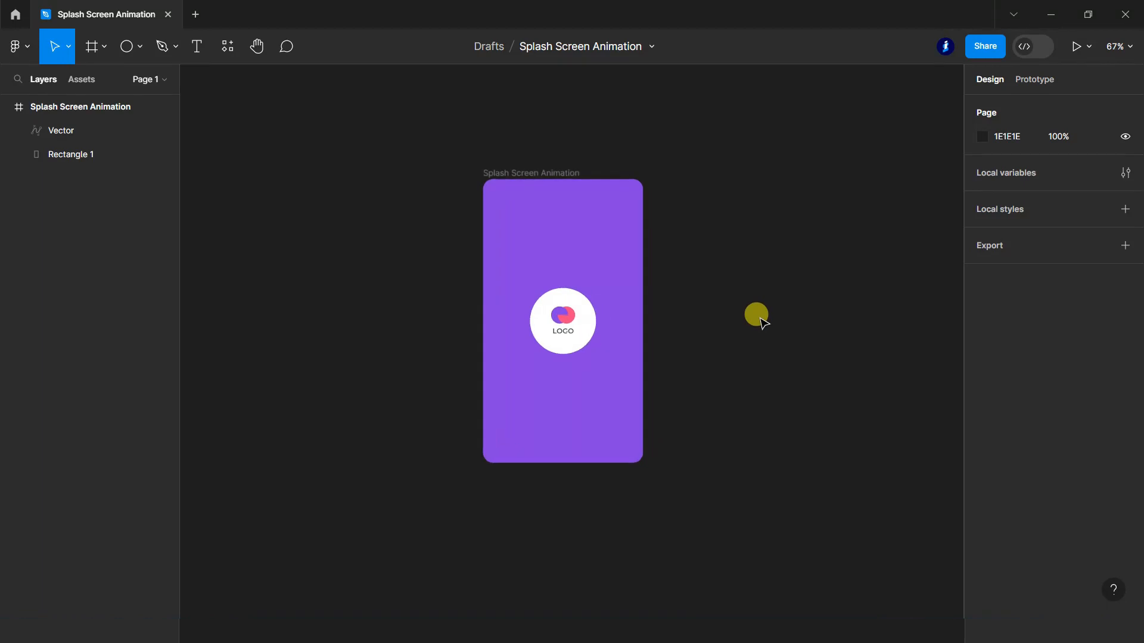
scroll(788, 316, "up", 3)
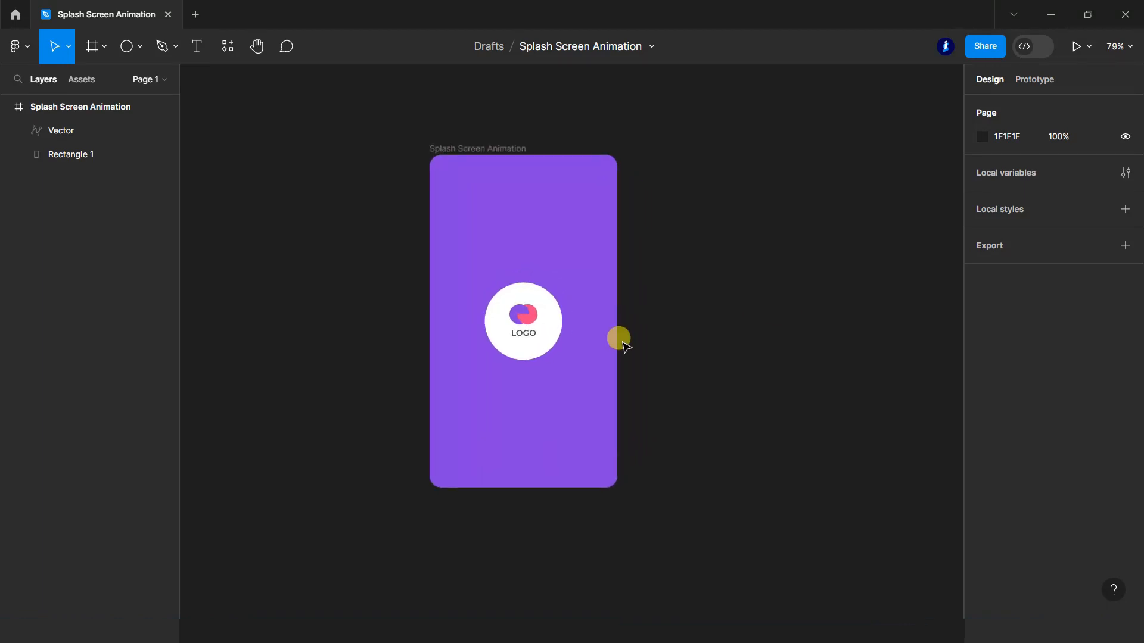
- Draw a circle of about 99 × 99 on the empty canvas outside the splash screen frame
scroll(664, 339, "up", 2)
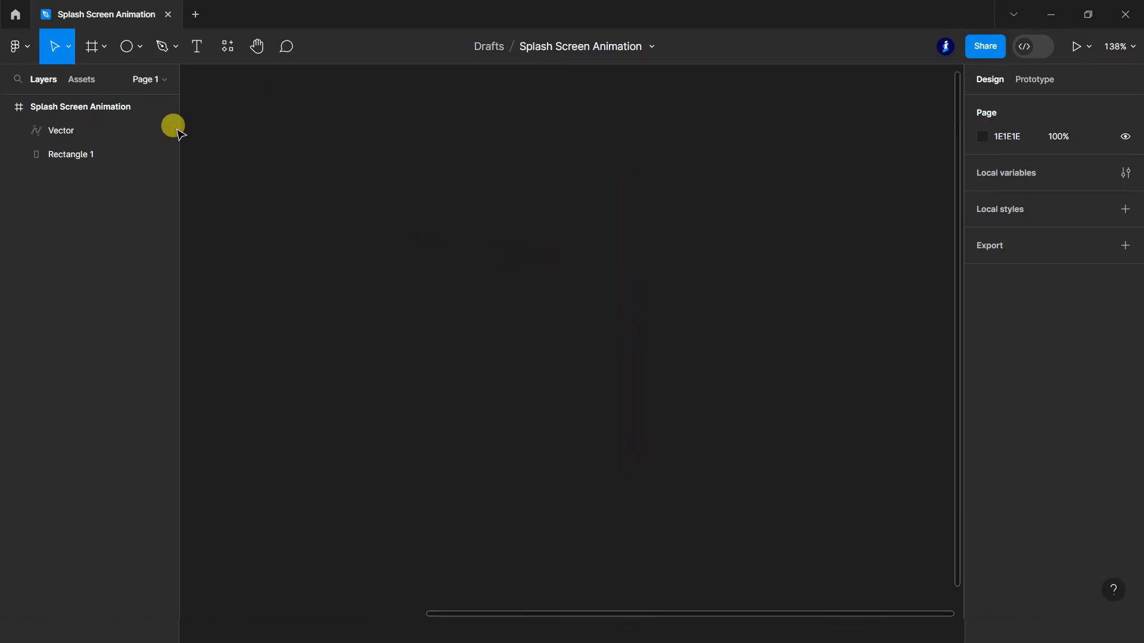
left_click(130, 45)
left_click_drag(374, 265, 478, 338)
scroll(373, 330, "up", 10)
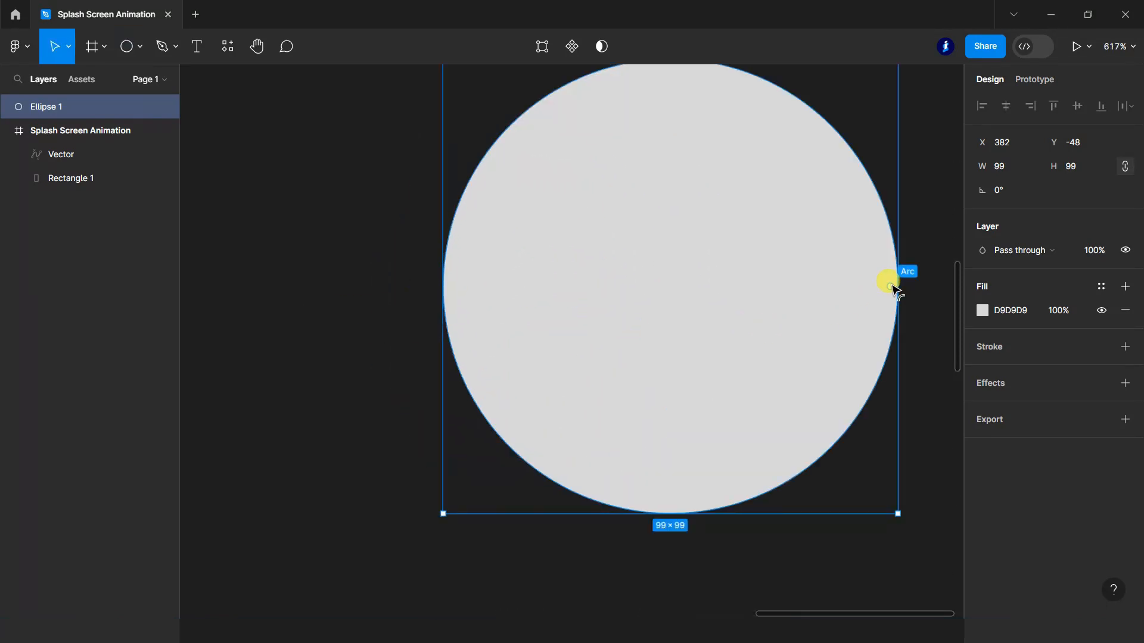
- Turn the new circle into a full ring with a 100% sweep and an inner ratio of about 63.09%
left_click_drag(891, 287, 888, 310)
left_click_drag(671, 288, 534, 257)
left_click_drag(852, 306, 855, 298)
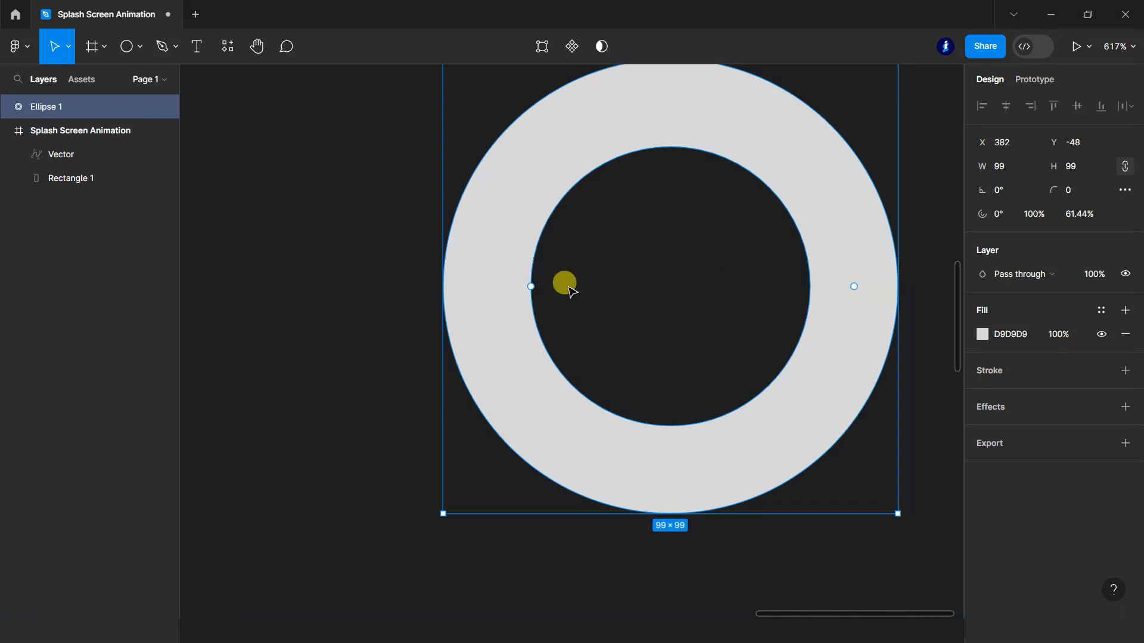
left_click_drag(529, 287, 527, 286)
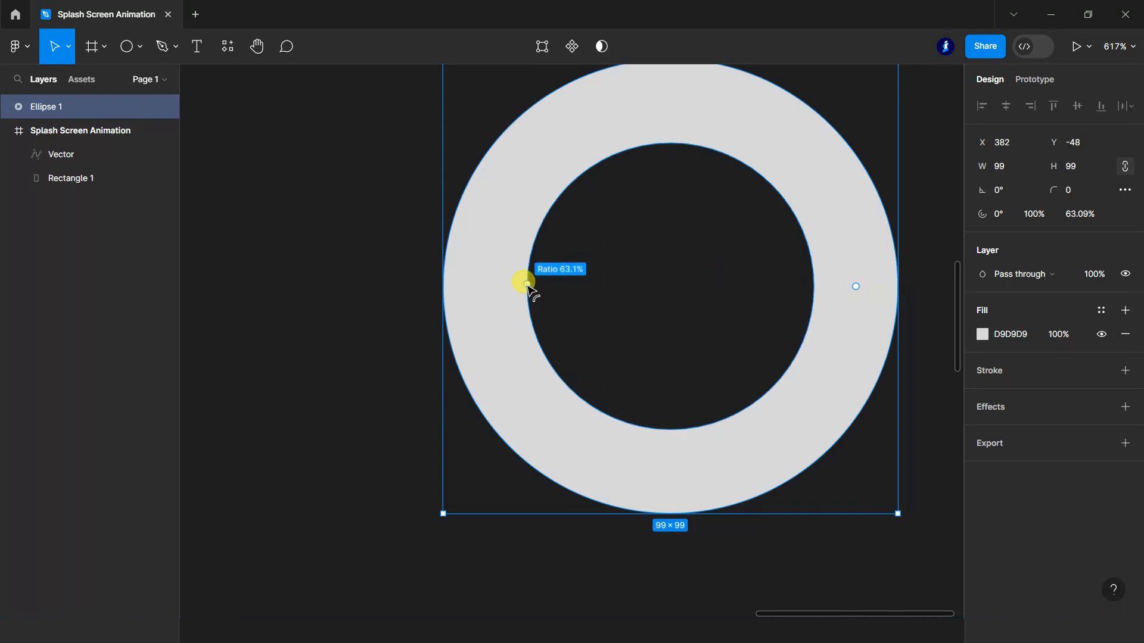
scroll(527, 285, "down", 5)
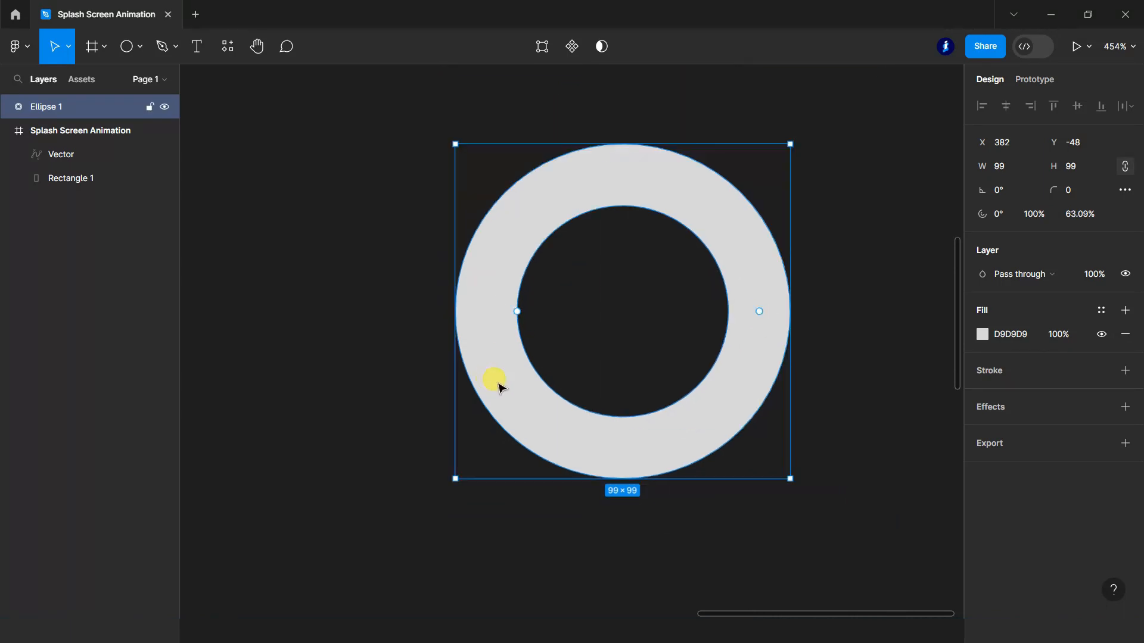
- Set the ring's fill to white FFFFFF at 70% opacity
left_click(842, 470)
left_click(732, 338)
left_click(1017, 338)
type("FFFFFF")
key("Return")
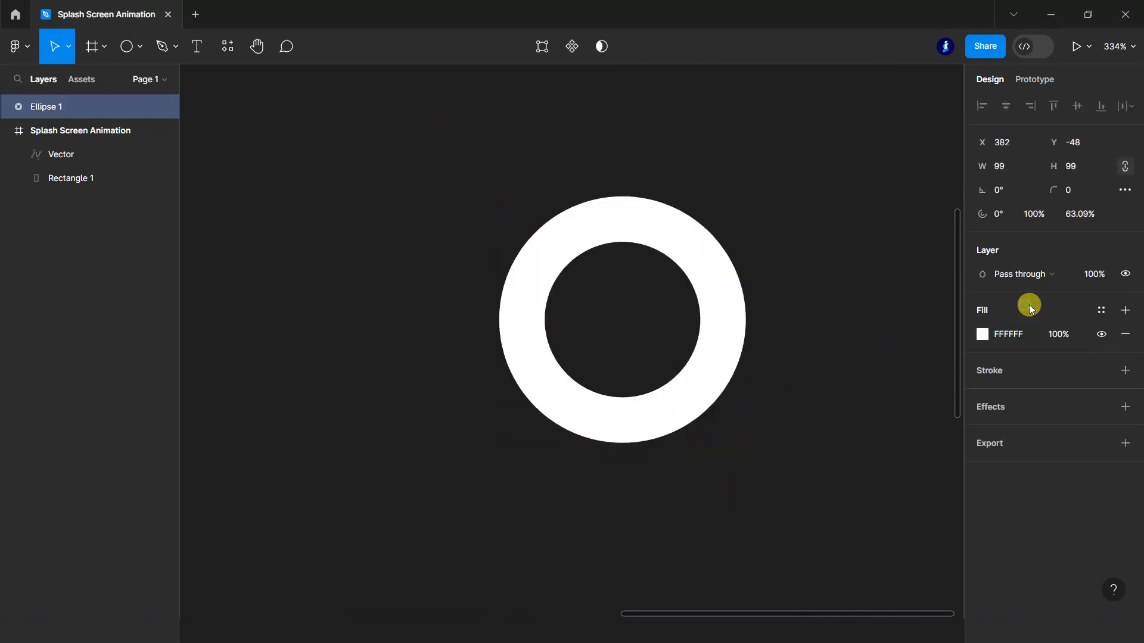
left_click(1050, 339)
type("70")
key("Return")
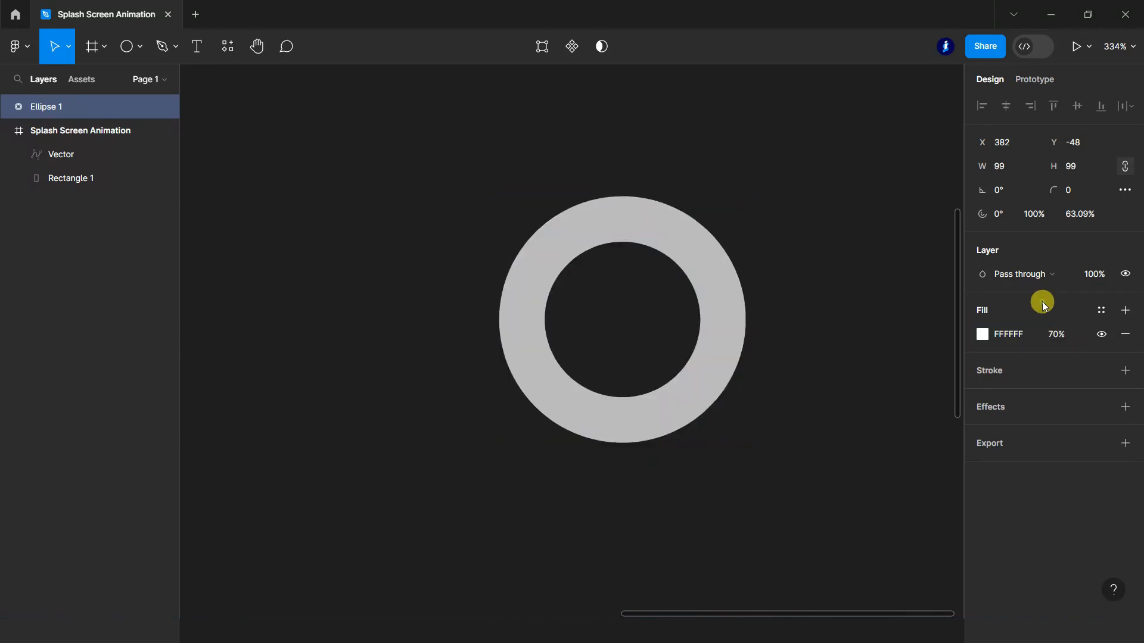
- Duplicate the ring and enlarge the copy to about 147 × 147, centered around the original at X 358, Y -72
left_click_drag(707, 286, 717, 366)
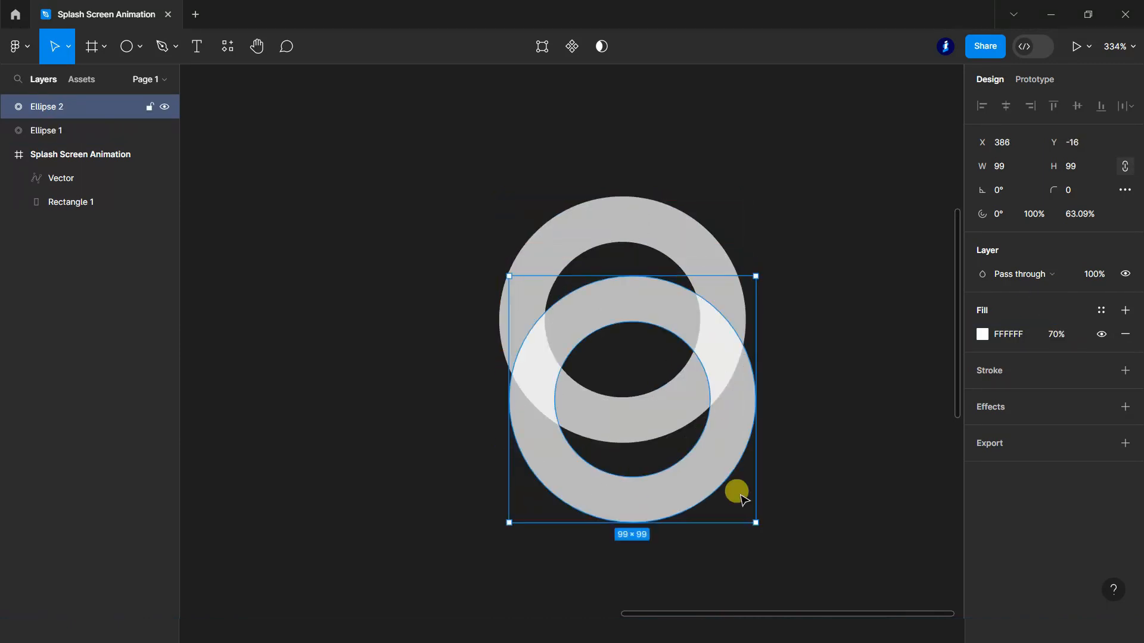
left_click_drag(755, 521, 862, 604)
left_click_drag(795, 548, 737, 419)
scroll(741, 433, "up", 3)
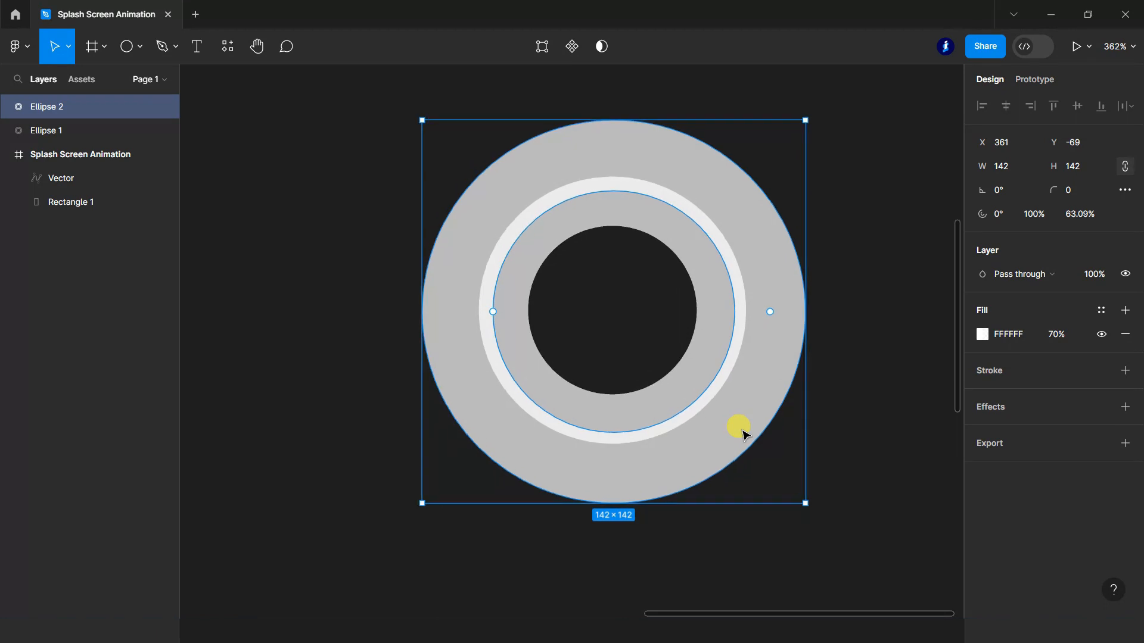
left_click_drag(807, 507, 822, 520)
left_click_drag(742, 441, 737, 439)
- Adjust the larger ring's inner ratio to 67.23% so its hole meets the smaller ring's outer edge
left_click_drag(472, 306, 468, 306)
left_click(309, 393)
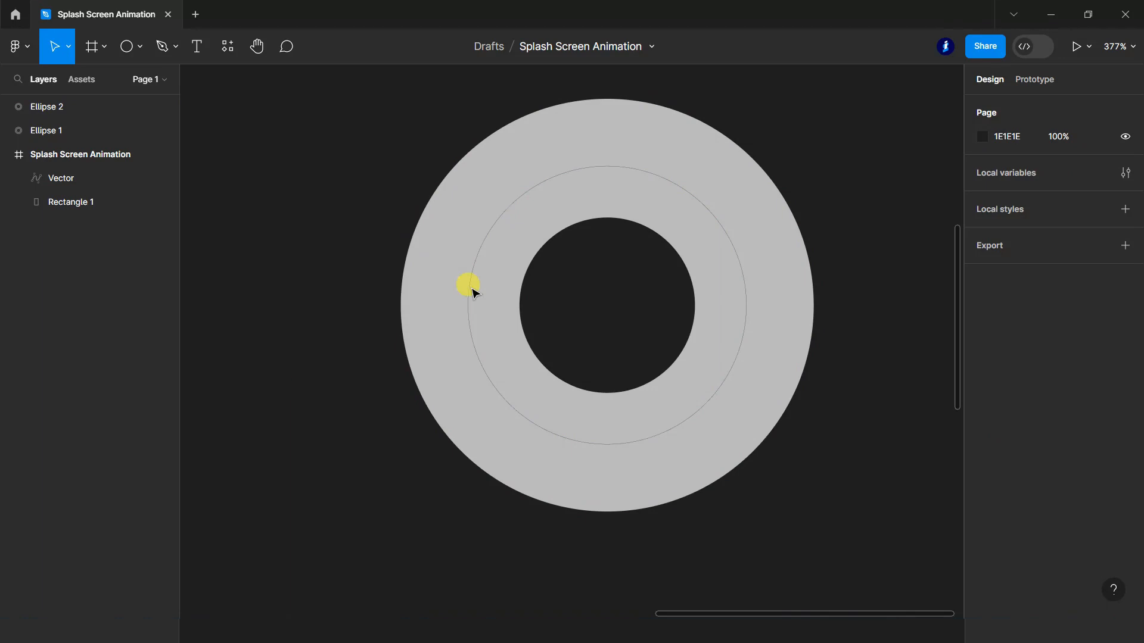
scroll(474, 292, "up", 10)
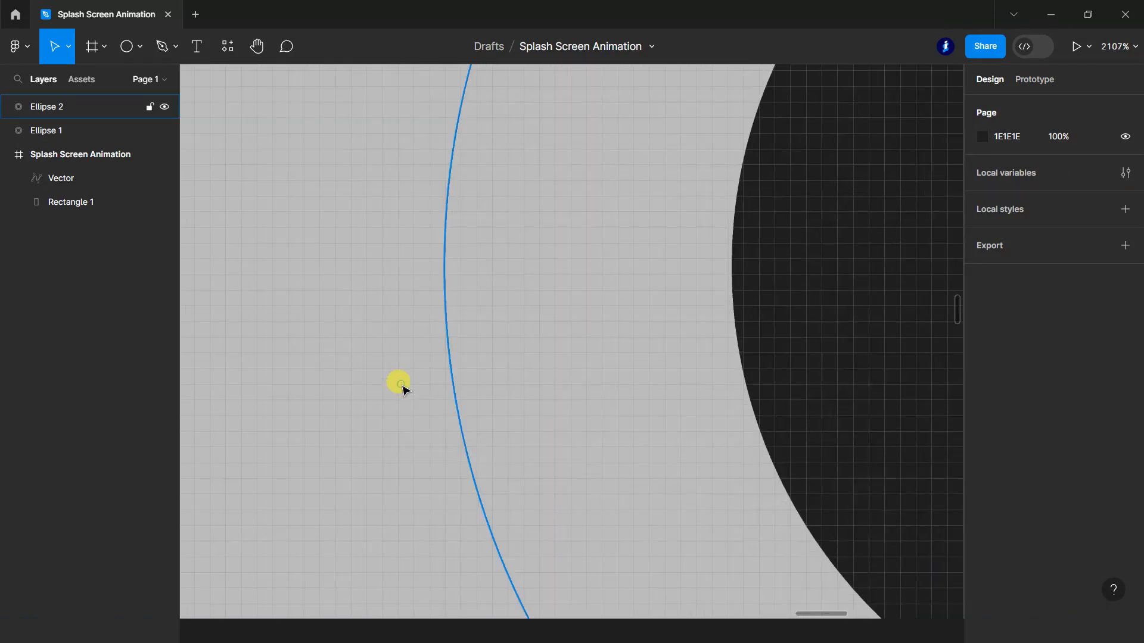
left_click(403, 389)
left_click_drag(449, 267, 449, 265)
scroll(454, 272, "down", 10)
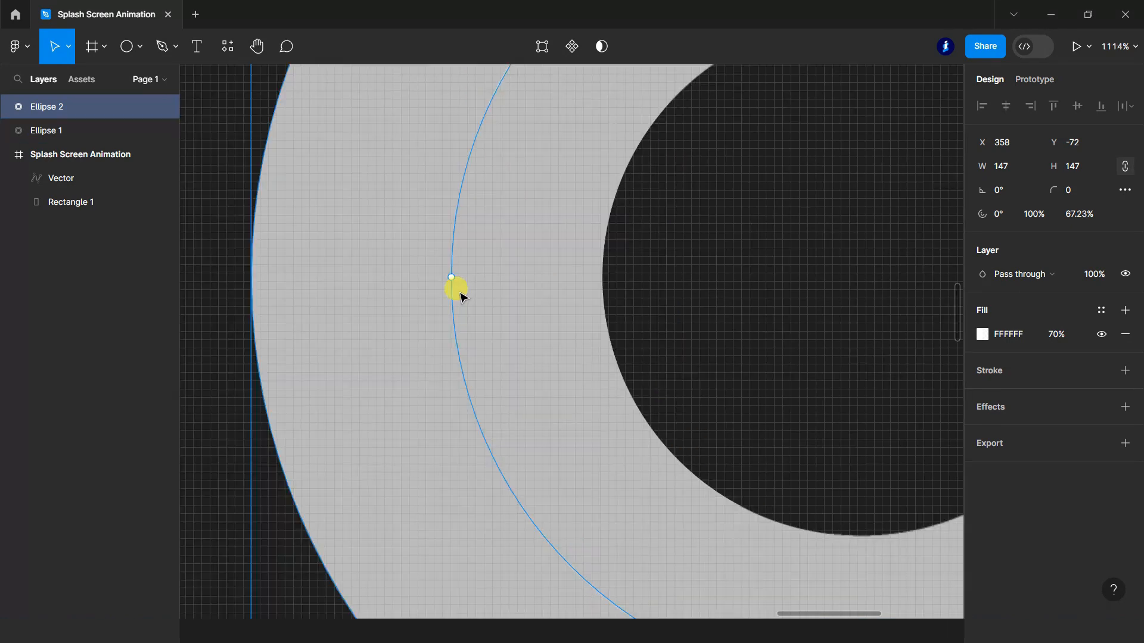
- Set the 147 × 147 ring's fill opacity to 50%
left_click(617, 495)
scroll(587, 426, "up", 2)
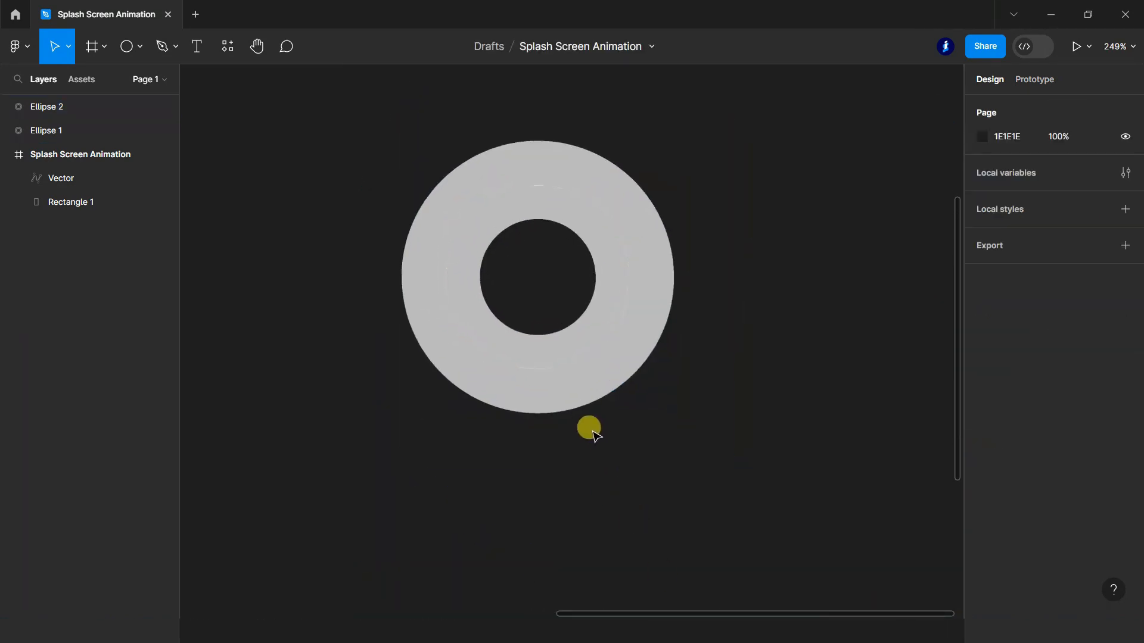
left_click(573, 374)
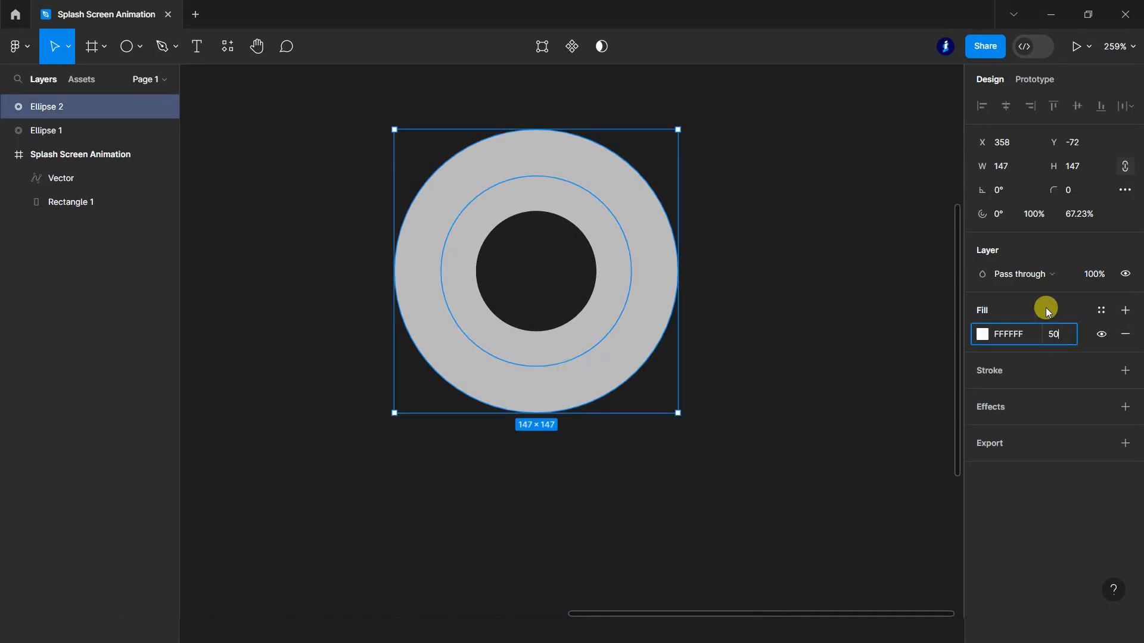
key("Return")
- Duplicate the 147 × 147 ring as a concentric outer ring of about 217 × 217 and set its fill opacity to 20%
left_click_drag(560, 405, 587, 447)
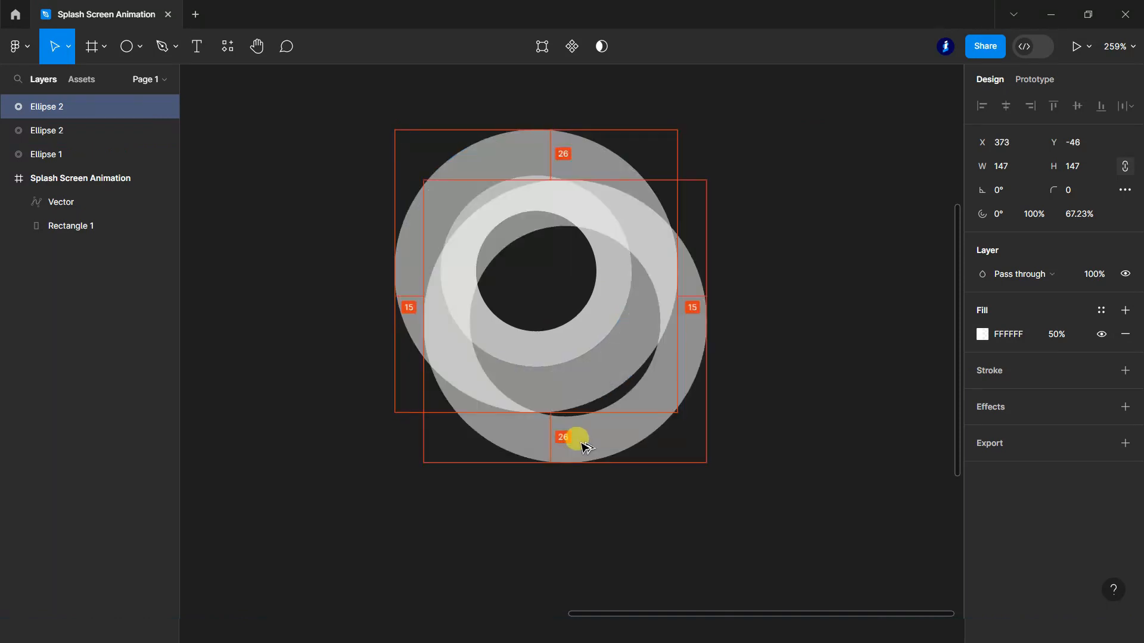
left_click_drag(707, 462, 850, 582)
left_click_drag(753, 518, 661, 406)
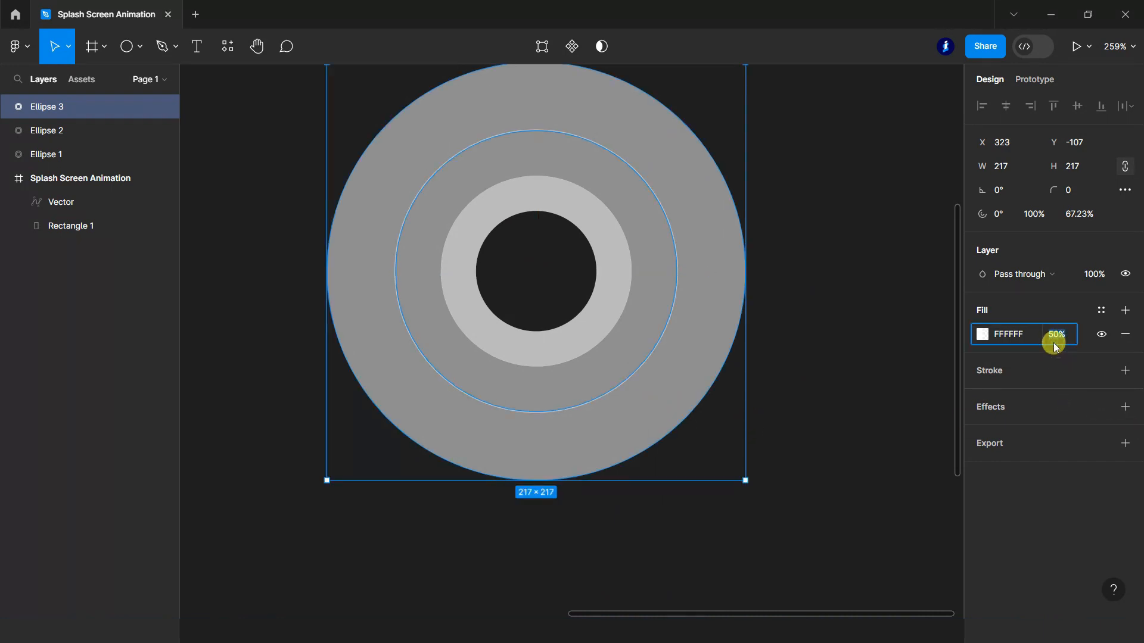
key("Return")
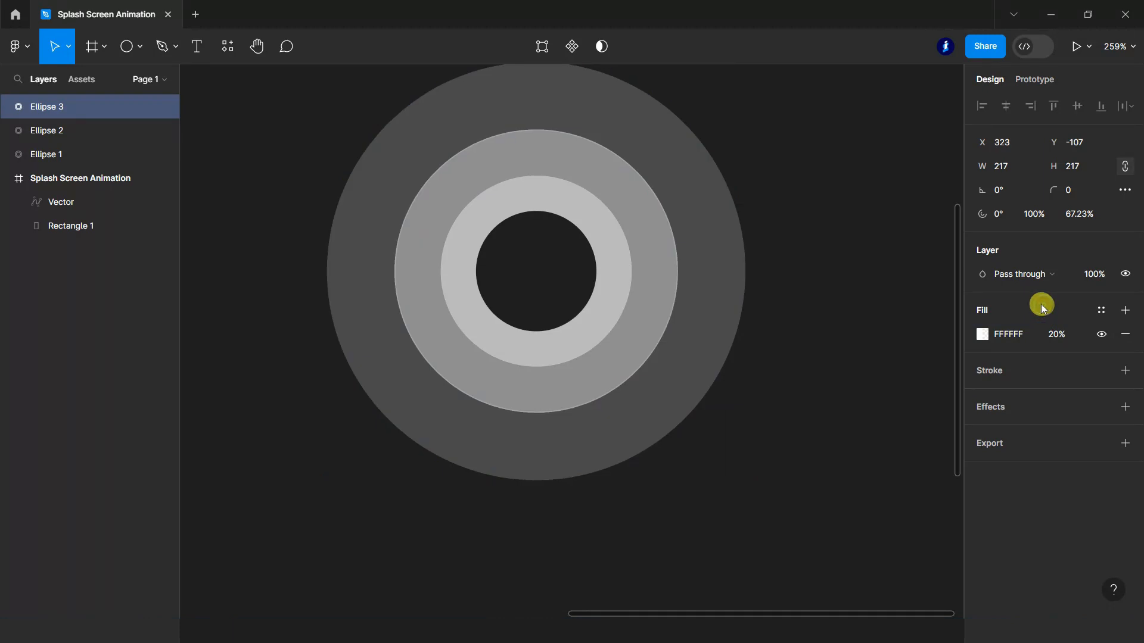
- Adjust the outermost ring's inner ratio to 67.65% so its hole meets the middle ring's outer edge
scroll(349, 281, "up", 6)
scroll(464, 213, "up", 3)
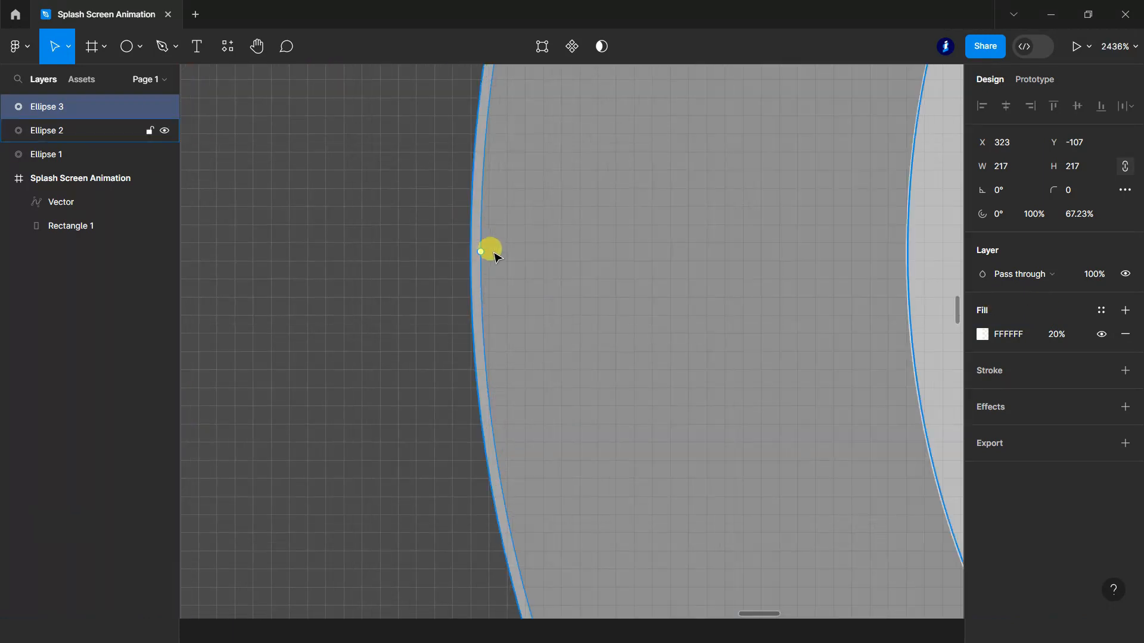
left_click_drag(480, 251, 472, 251)
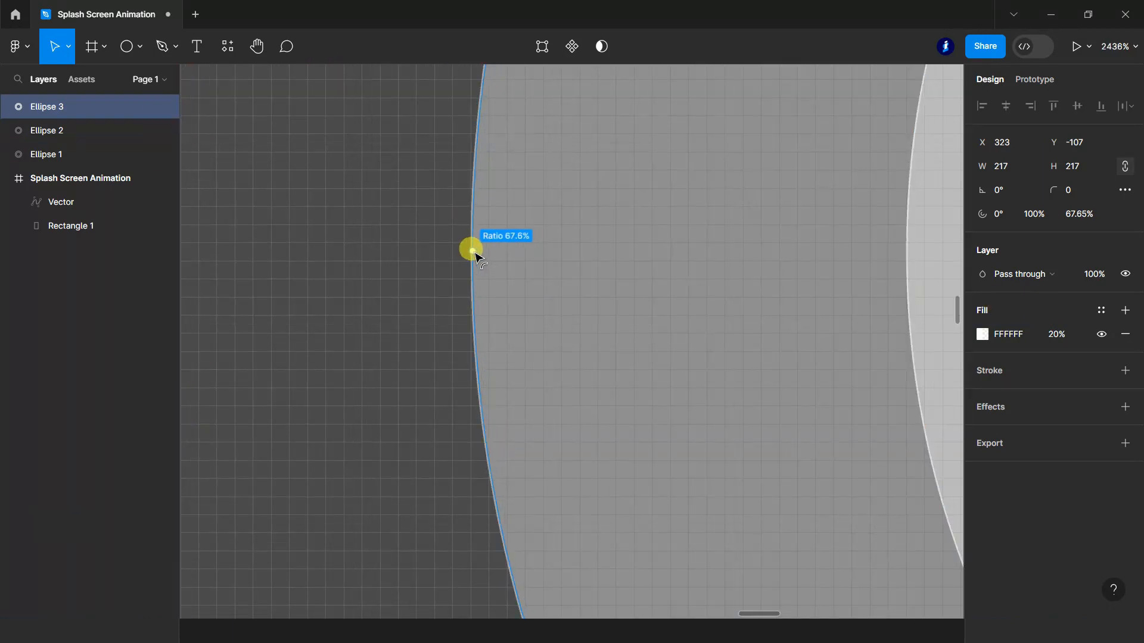
- Group the three concentric rings, Ellipse 1, Ellipse 2 and Ellipse 3, together
scroll(477, 256, "down", 10)
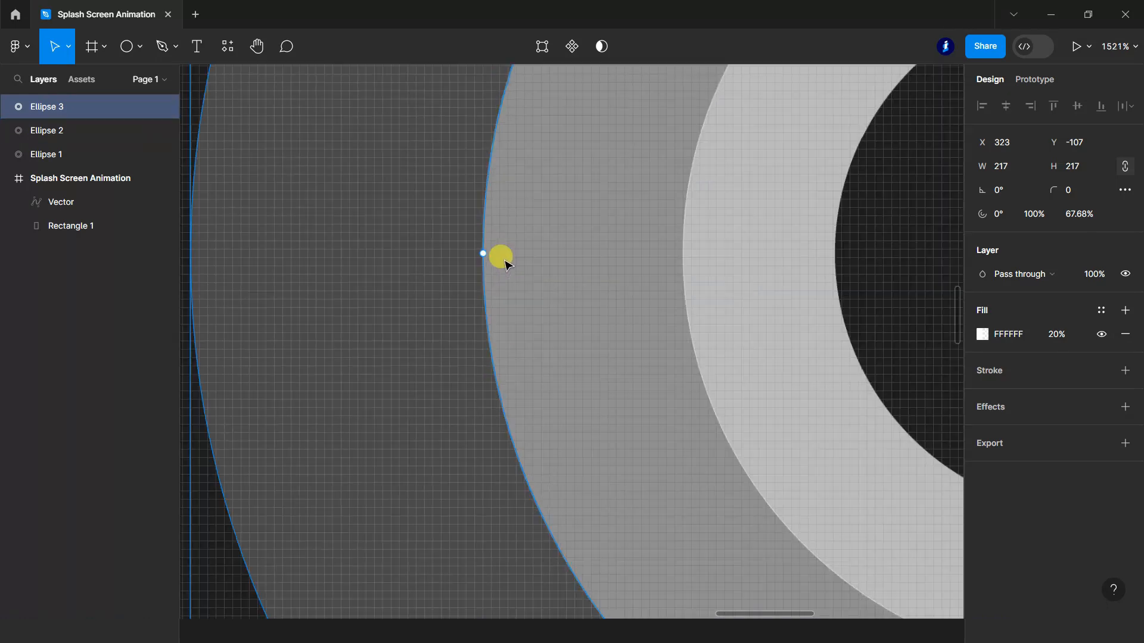
scroll(529, 284, "down", 3)
left_click(751, 381)
scroll(751, 382, "down", 5)
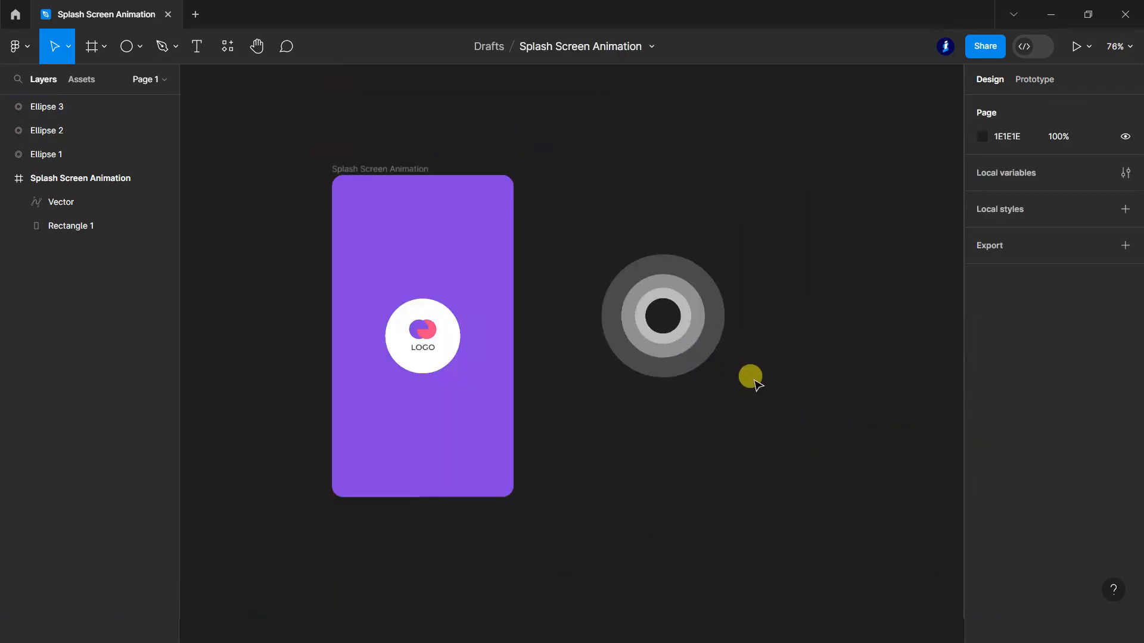
left_click(43, 155)
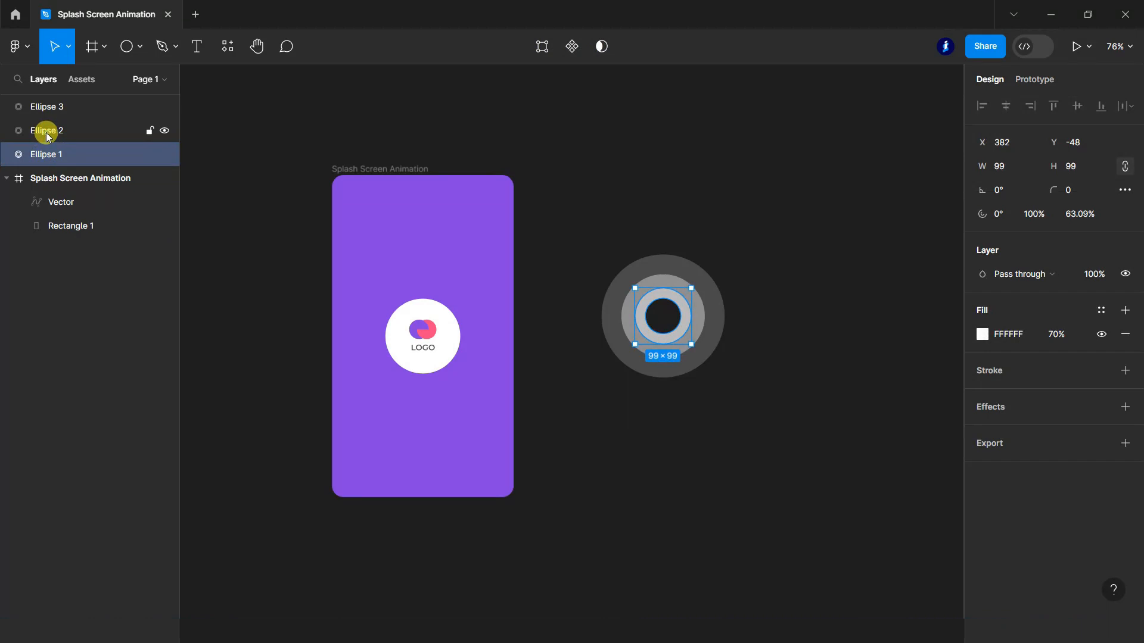
left_click(46, 131, "shift")
left_click(48, 108, "shift")
right_click(677, 259)
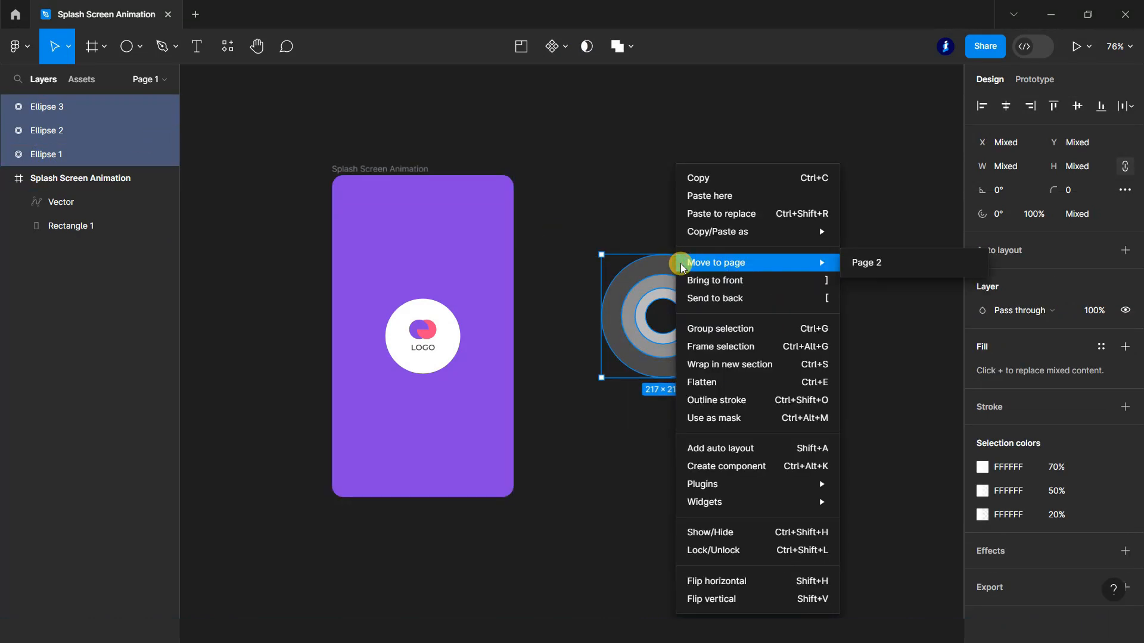
left_click(734, 334)
- Scale the ring group down to 47 × 47, keeping it beside the splash screen frame
left_click(694, 319)
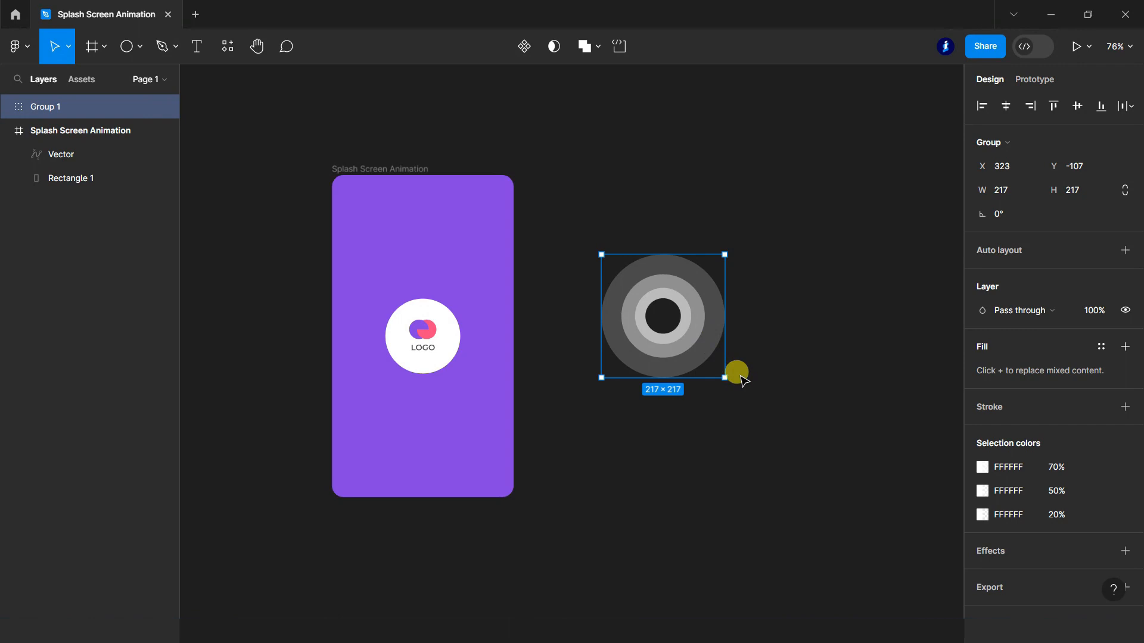
left_click_drag(713, 362, 643, 310)
scroll(723, 348, "down", 3)
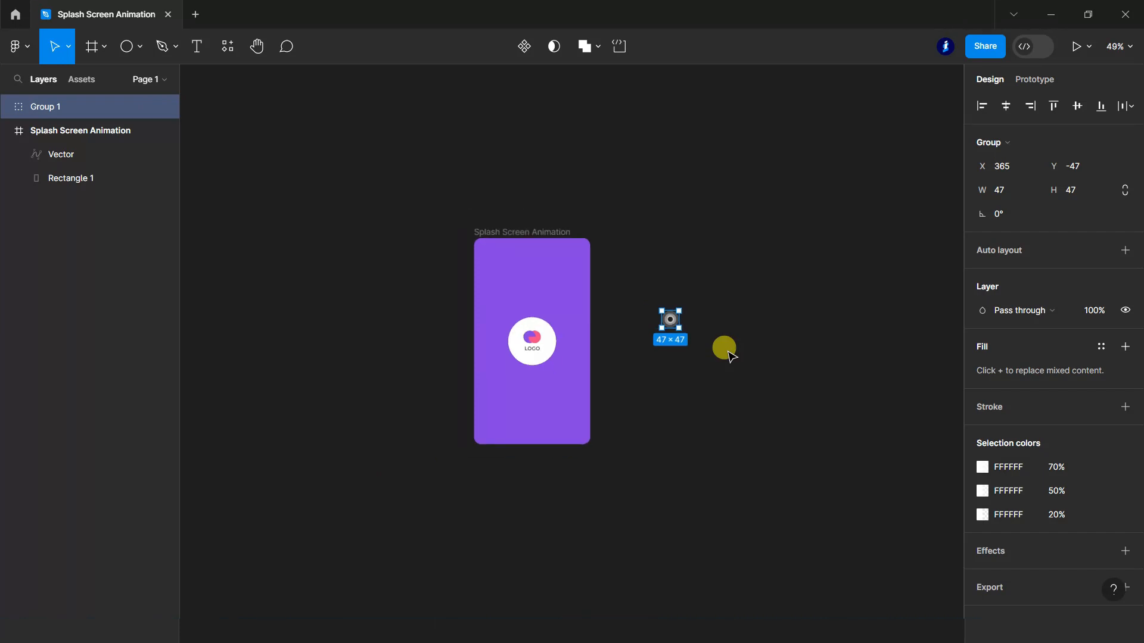
left_click(723, 349)
- Duplicate the Splash Screen Animation frame so that two identical frames stand side by side, one directly left of the other
scroll(587, 327, "up", 10)
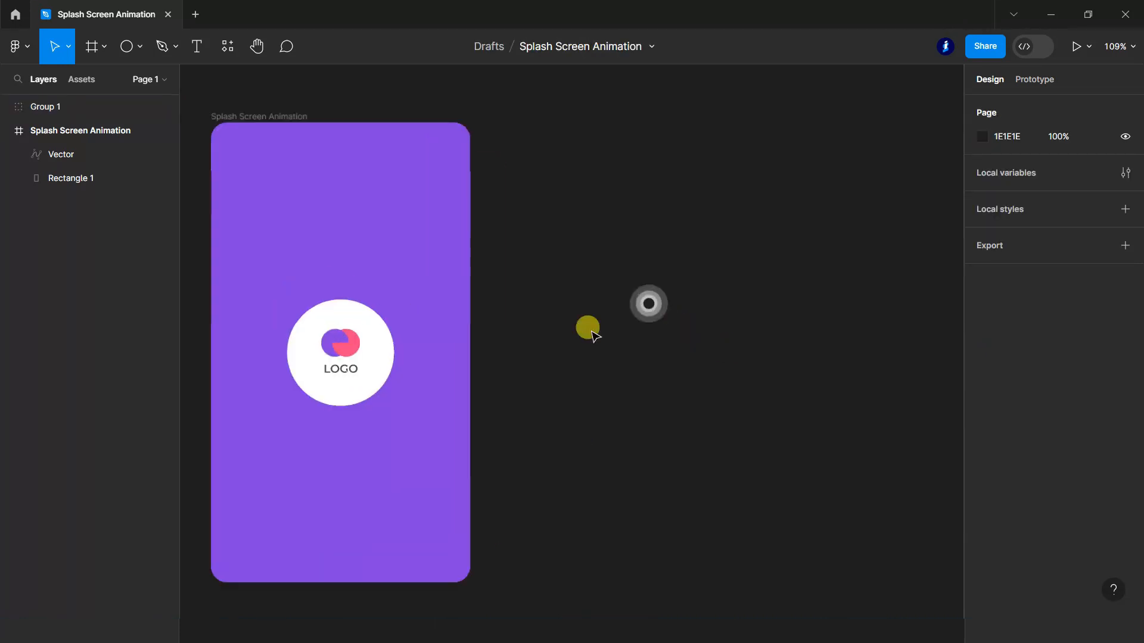
scroll(867, 274, "down", 6)
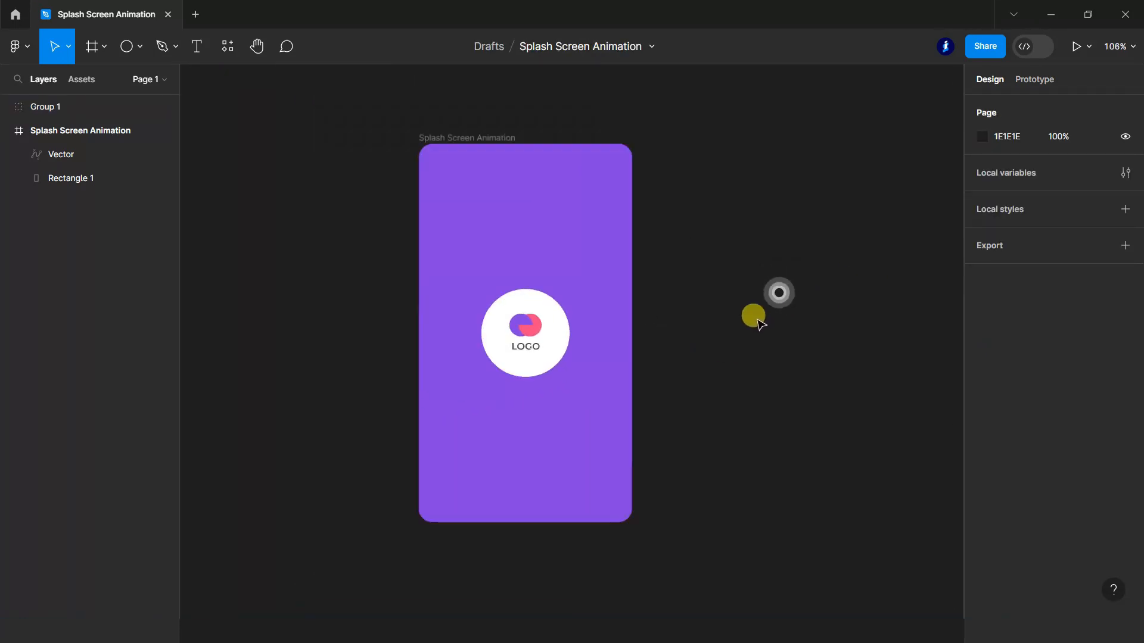
left_click(81, 124)
left_click_drag(552, 233, 342, 244)
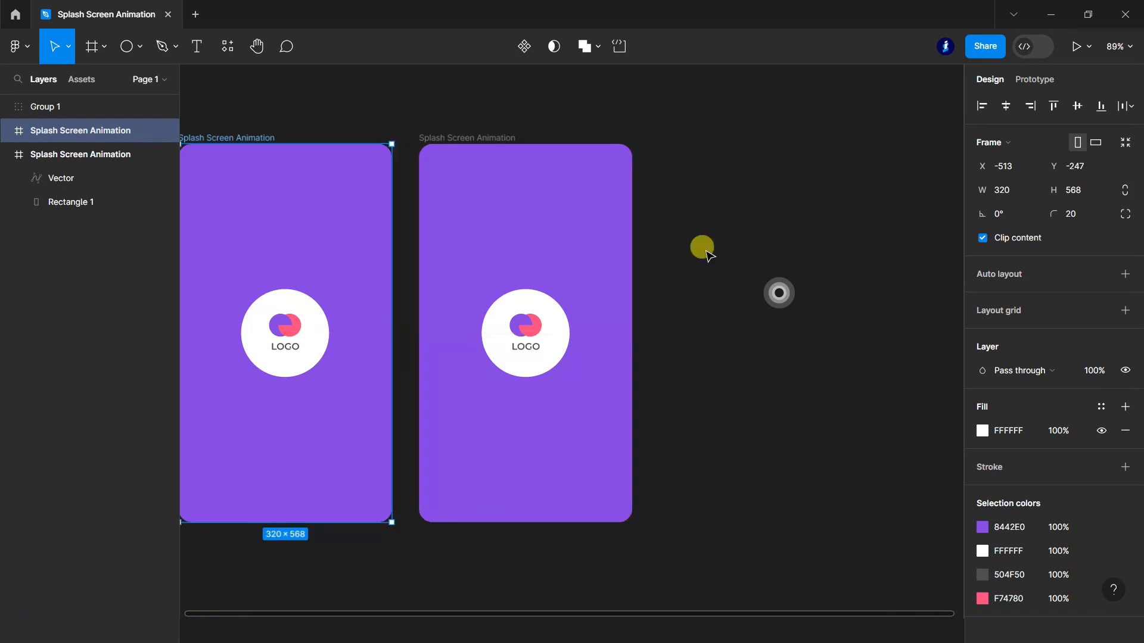
scroll(702, 248, "down", 3)
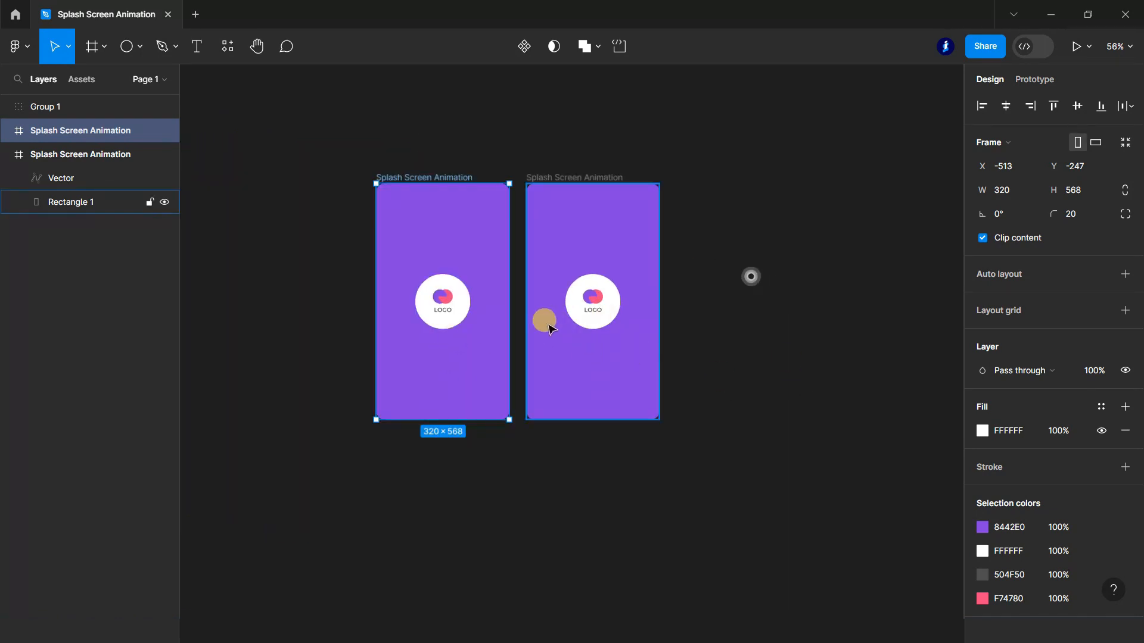
- Resize the logo vector in the left frame to 20 × 20 with its proportions constrained
scroll(524, 322, "up", 3)
left_click(7, 153)
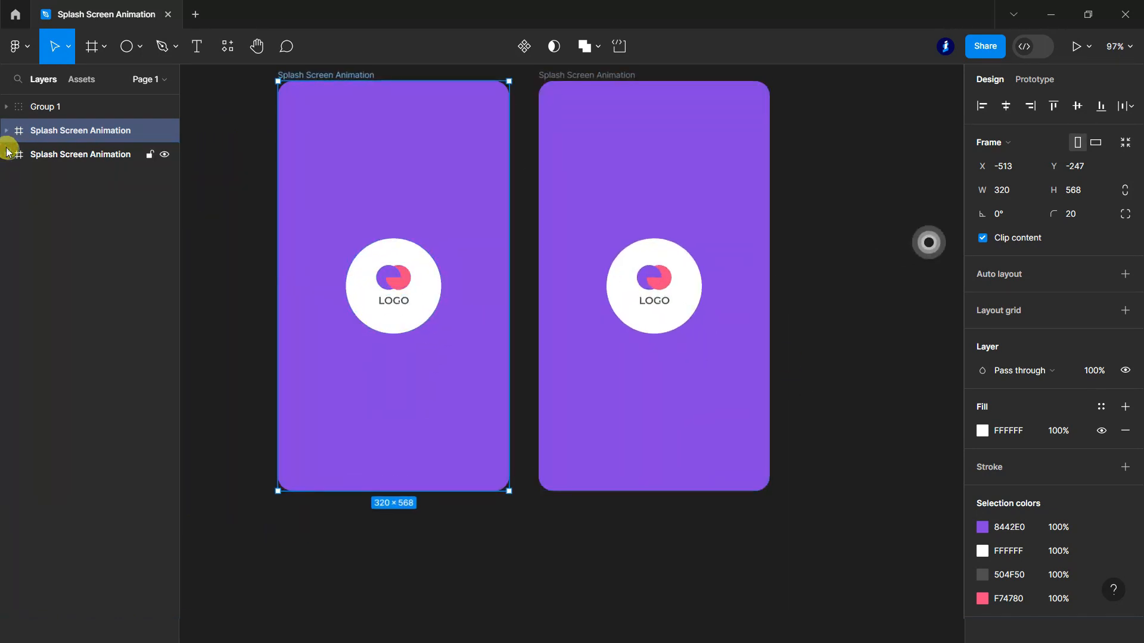
left_click(353, 287)
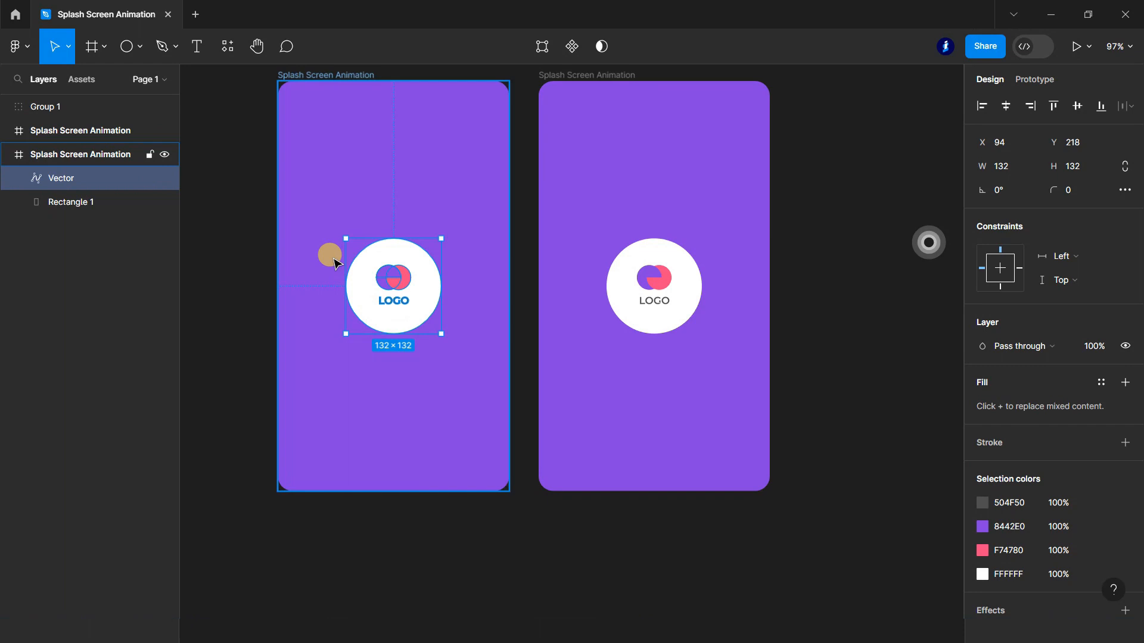
scroll(333, 258, "up", 3)
scroll(334, 258, "up", 2)
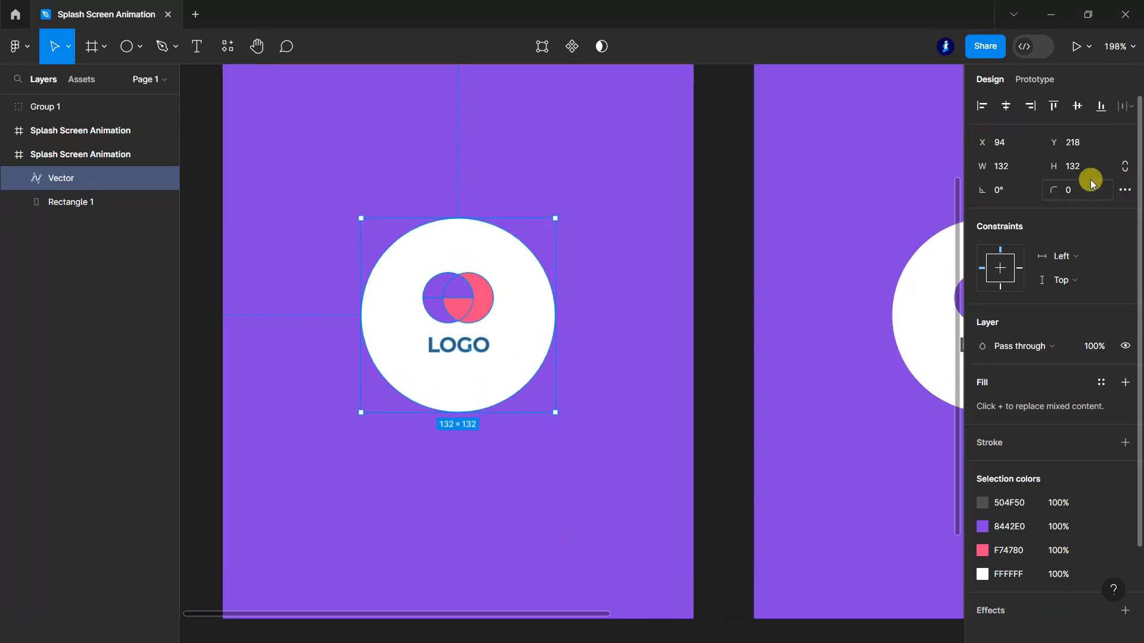
scroll(638, 286, "down", 5)
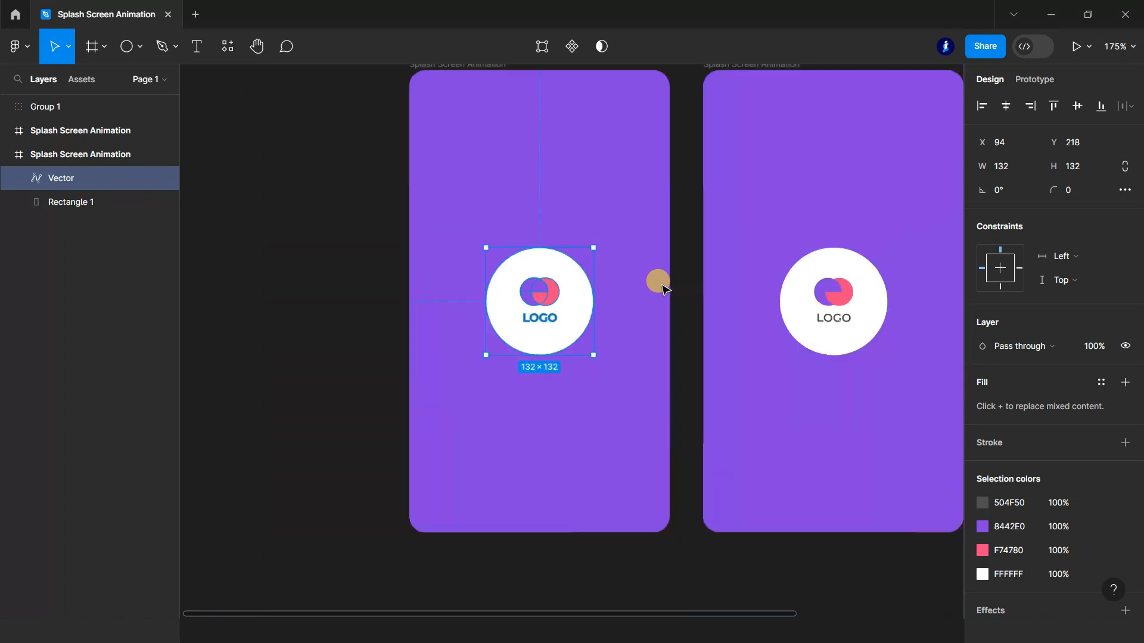
scroll(741, 289, "down", 1)
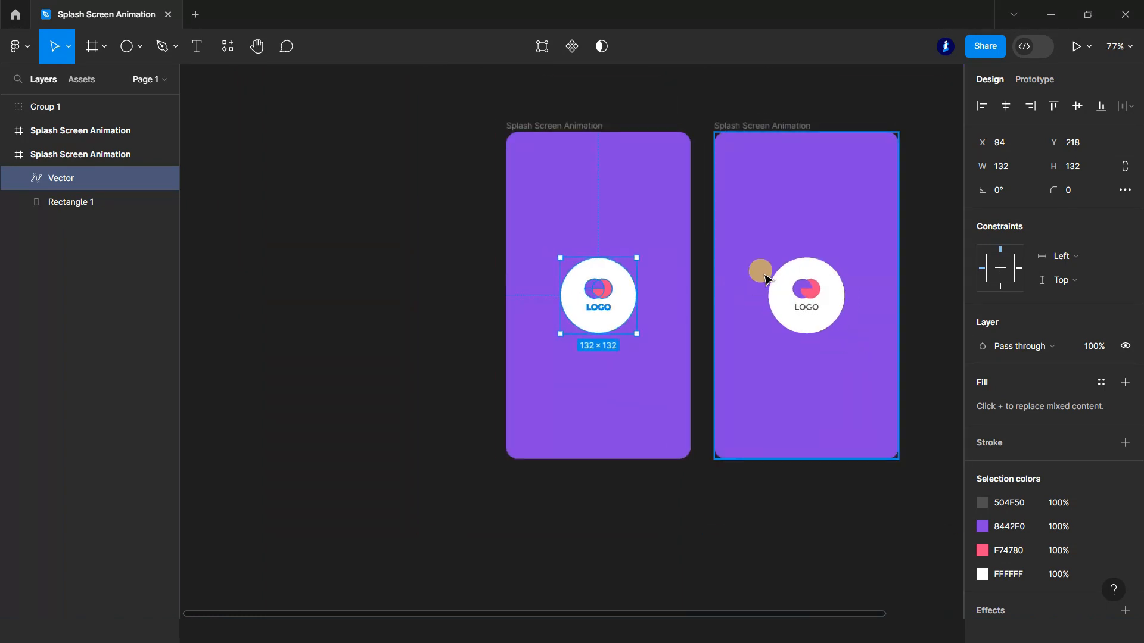
scroll(592, 311, "up", 4)
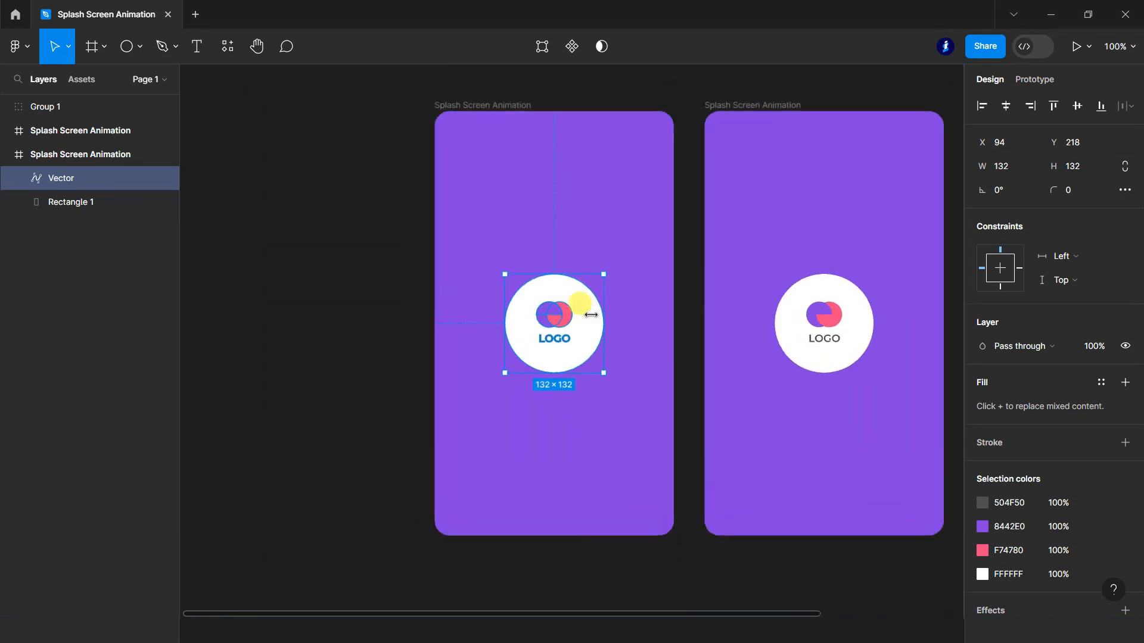
scroll(553, 330, "up", 3)
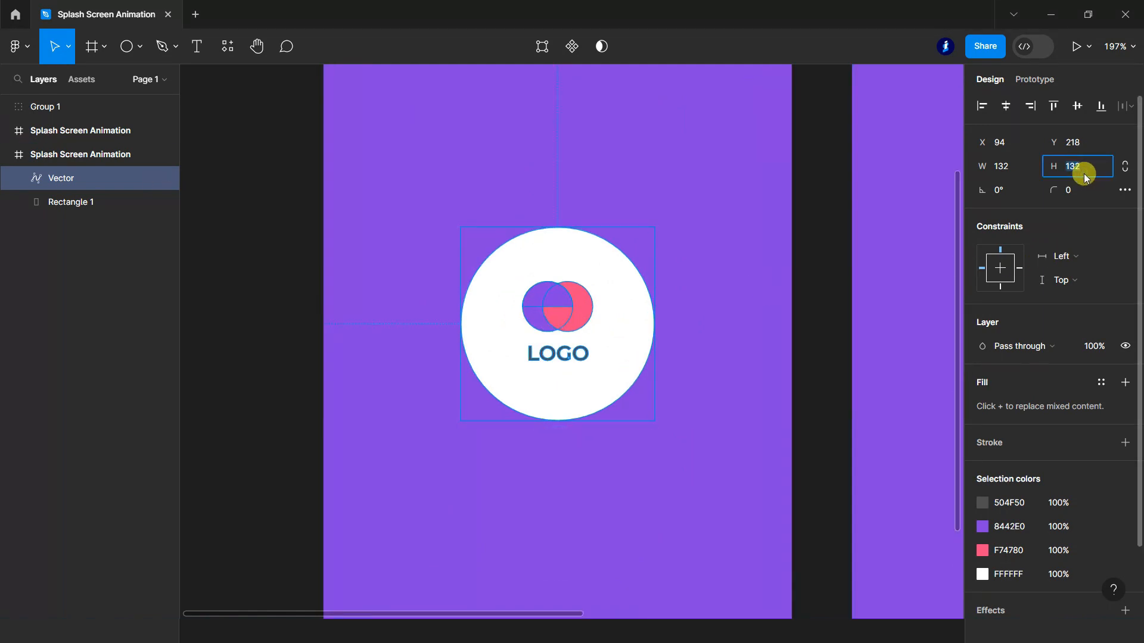
left_click(1125, 166)
key("Return")
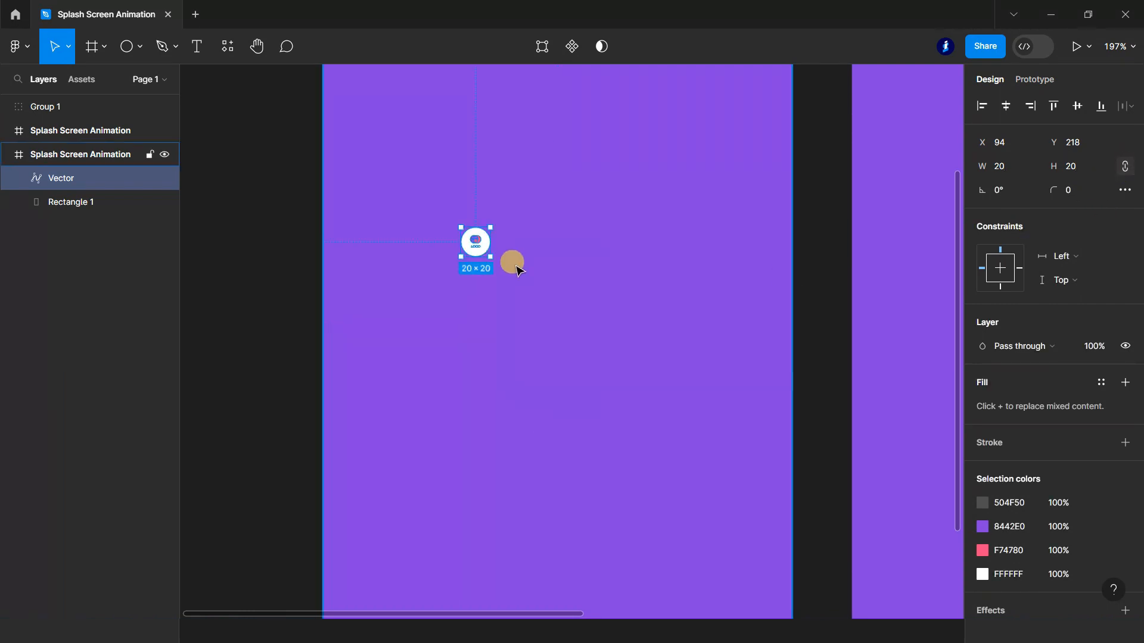
- Centre the small logo in the left frame at X 150, Y 274 and set its layer opacity to 0%
left_click_drag(489, 258, 555, 325)
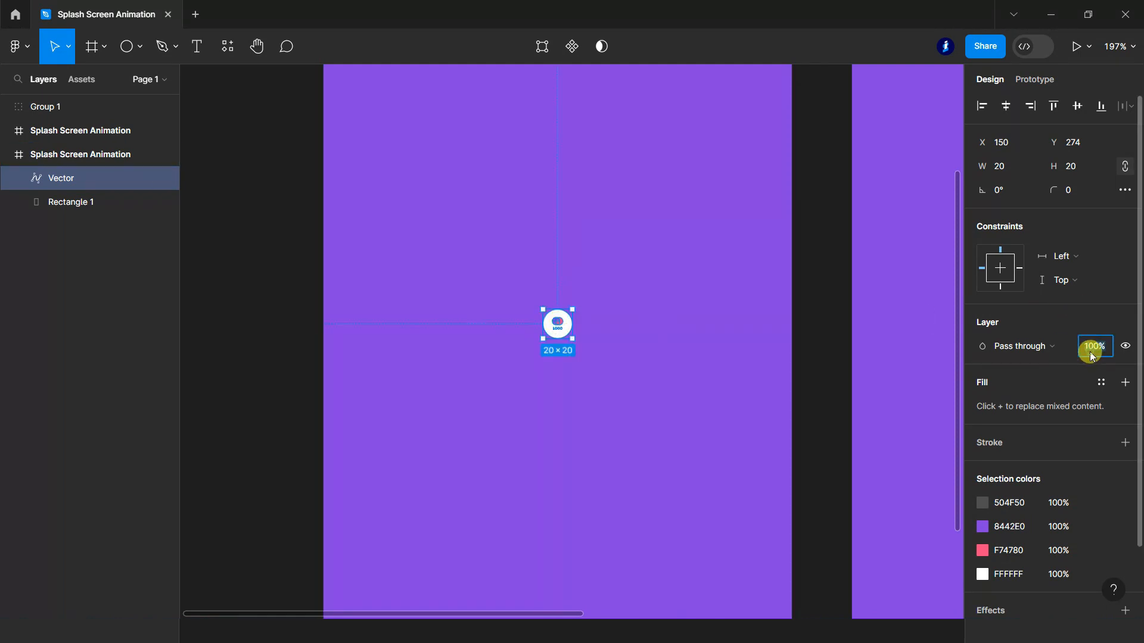
type("0")
key("Return")
scroll(523, 301, "down", 10)
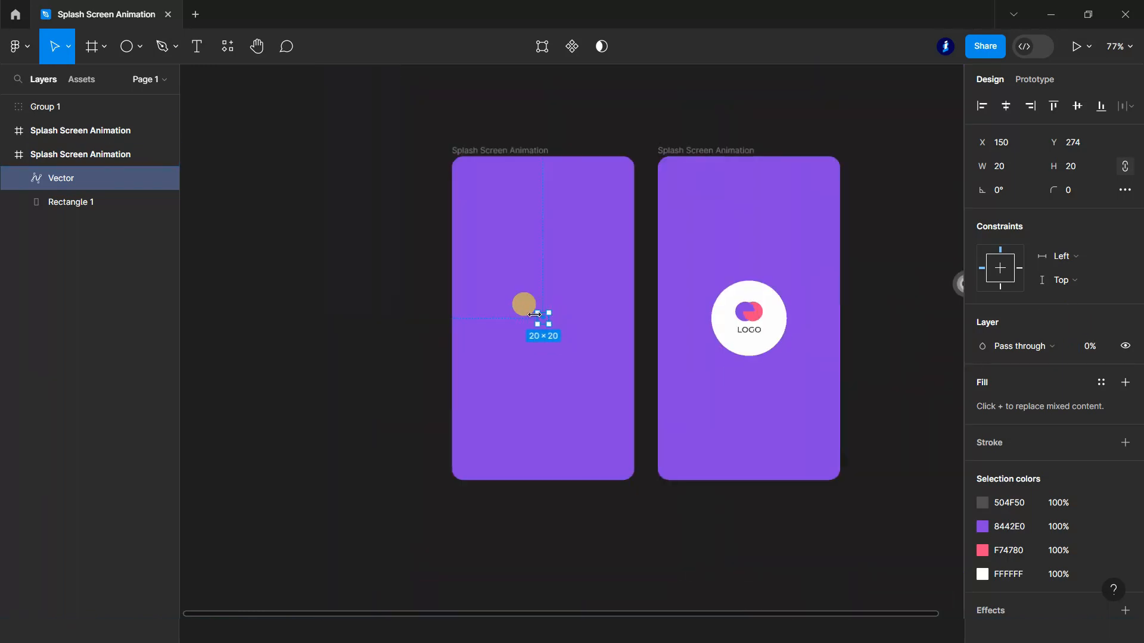
left_click(748, 519)
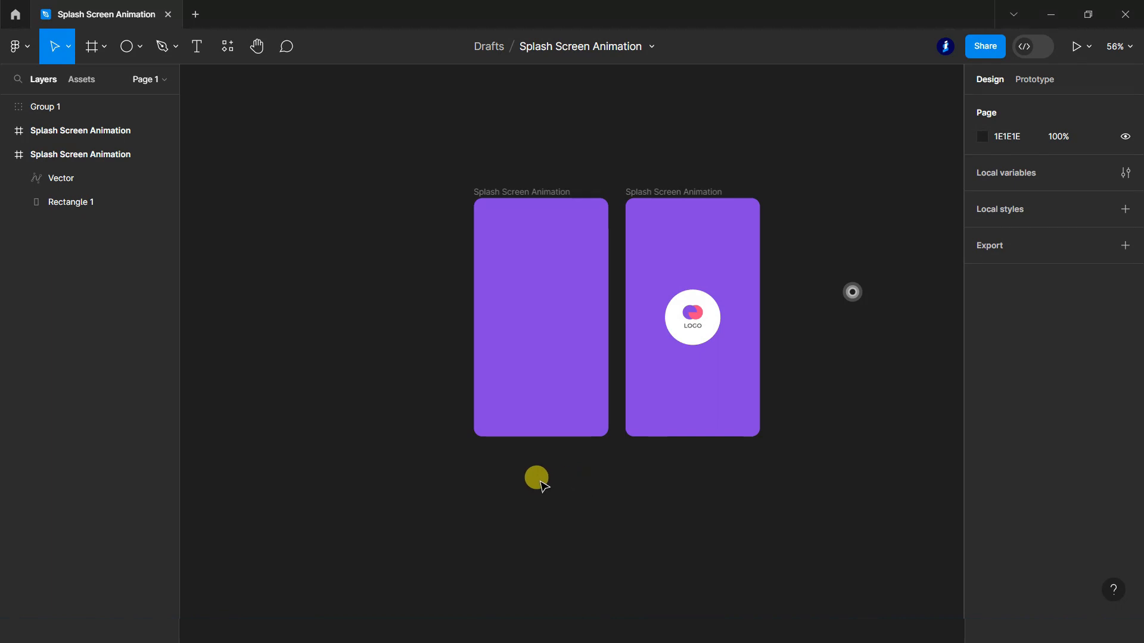
- Move the ring group into the frame with the visible logo, centred on the logo at X 136, Y 260
scroll(541, 485, "down", 3)
scroll(804, 360, "up", 3)
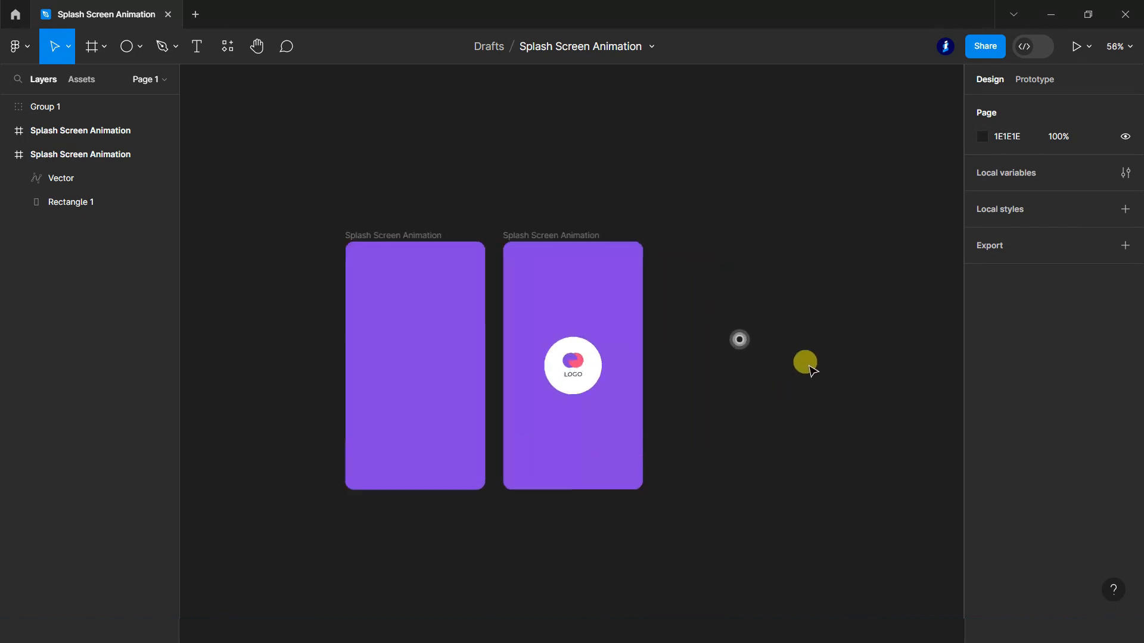
scroll(789, 360, "up", 2)
left_click(5, 156)
left_click(5, 157)
left_click(8, 153)
left_click(7, 154)
left_click(18, 133)
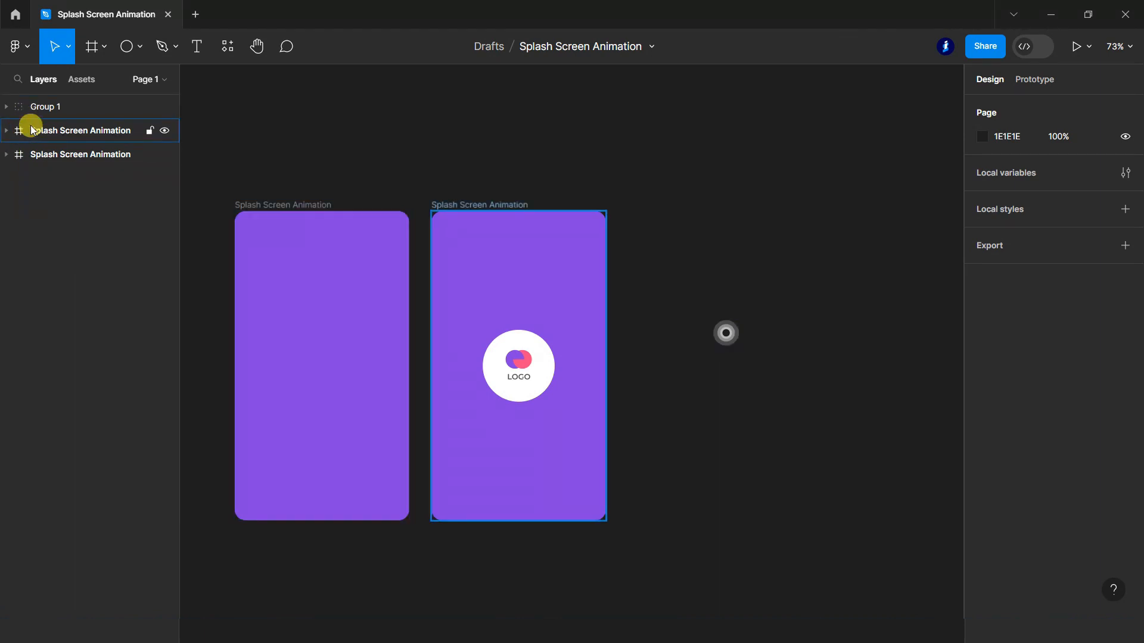
left_click(31, 129)
left_click(5, 132)
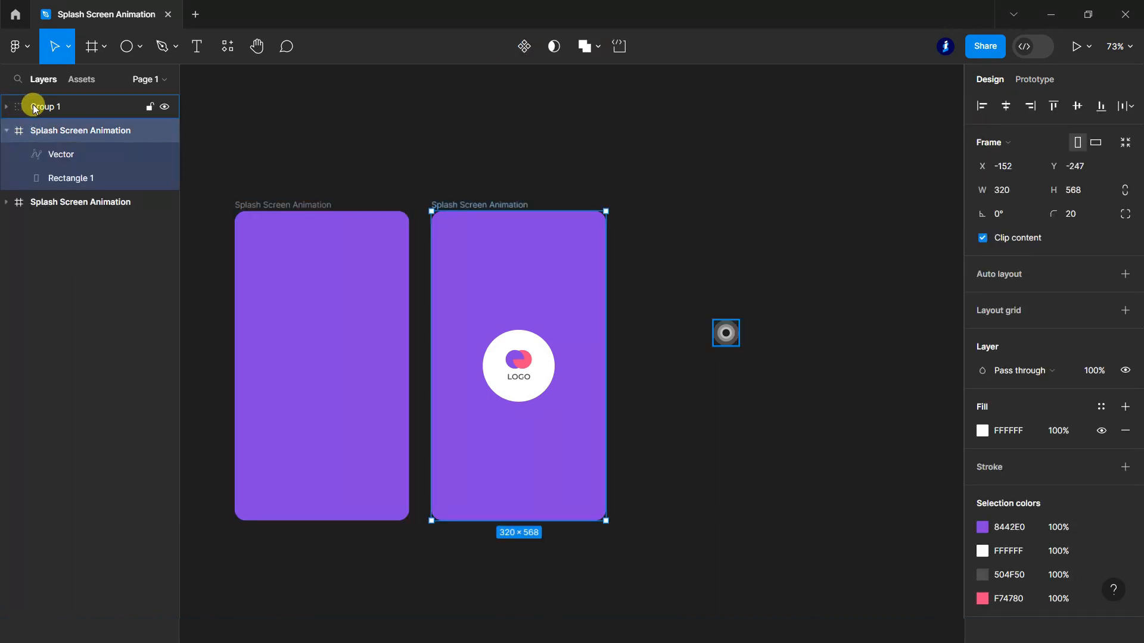
left_click(33, 106)
left_click_drag(735, 341, 527, 369)
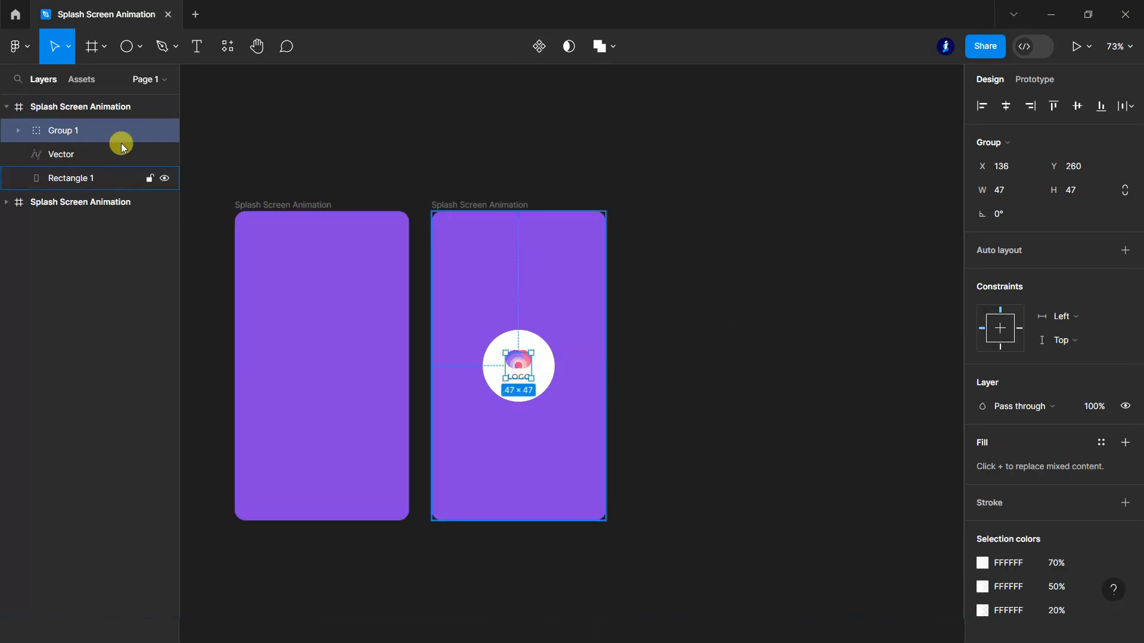
- Reorder the ring group in that frame's layers so it sits beneath the logo vector and above the background rectangle
left_click_drag(70, 168, 75, 167)
left_click(321, 113)
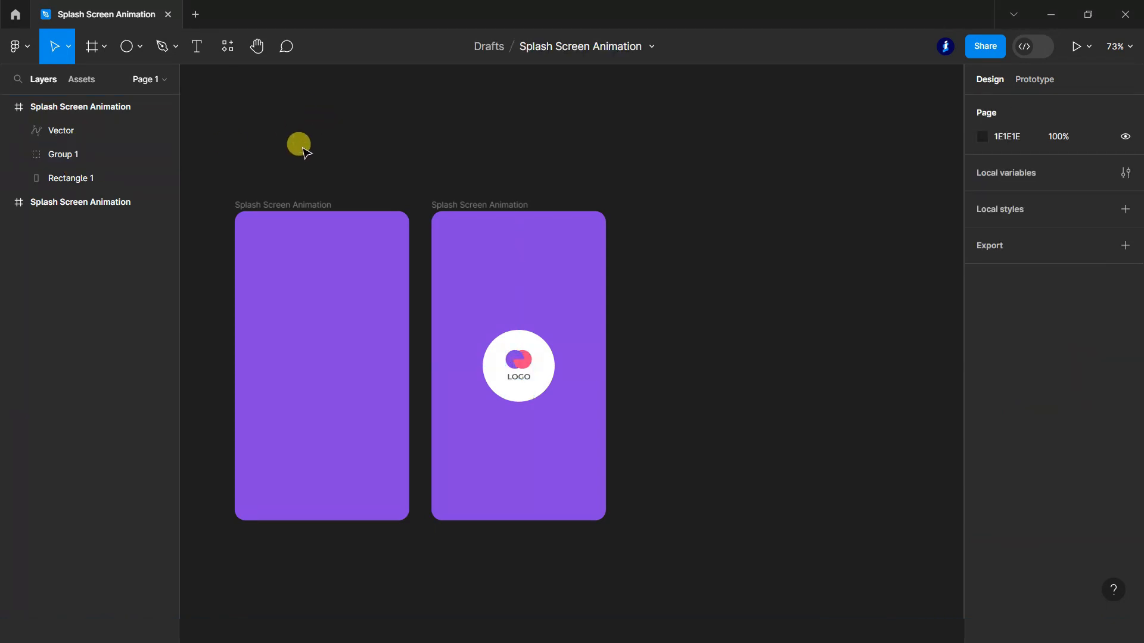
left_click(7, 108)
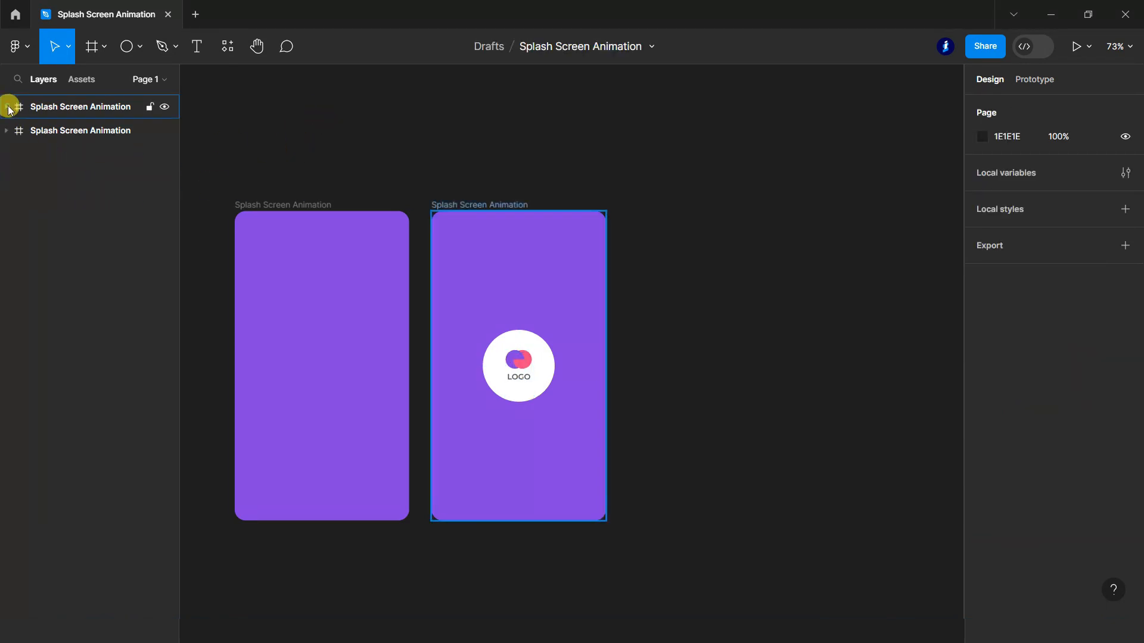
- Duplicate the second frame, including the logo and hidden ring group, and place the copy to its right at X 209, Y -247
left_click(67, 104)
left_click_drag(538, 266, 719, 274)
left_click(7, 131)
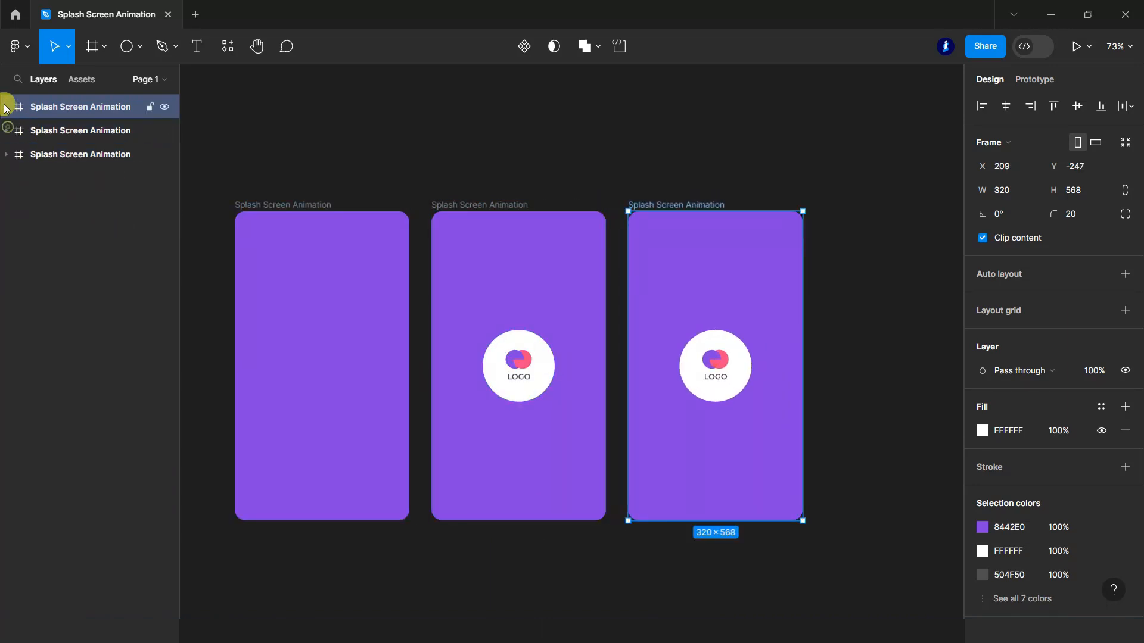
- Enlarge the ring group in the third frame to 2320 × 2320 with its proportions constrained
left_click(6, 108)
left_click(63, 154)
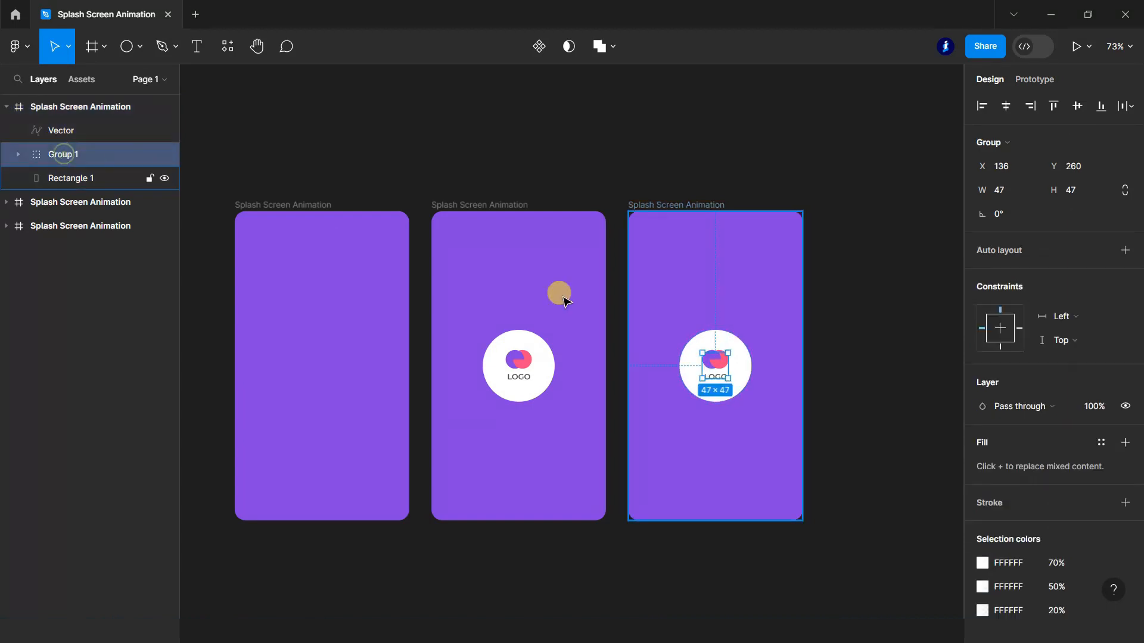
scroll(624, 302, "down", 5)
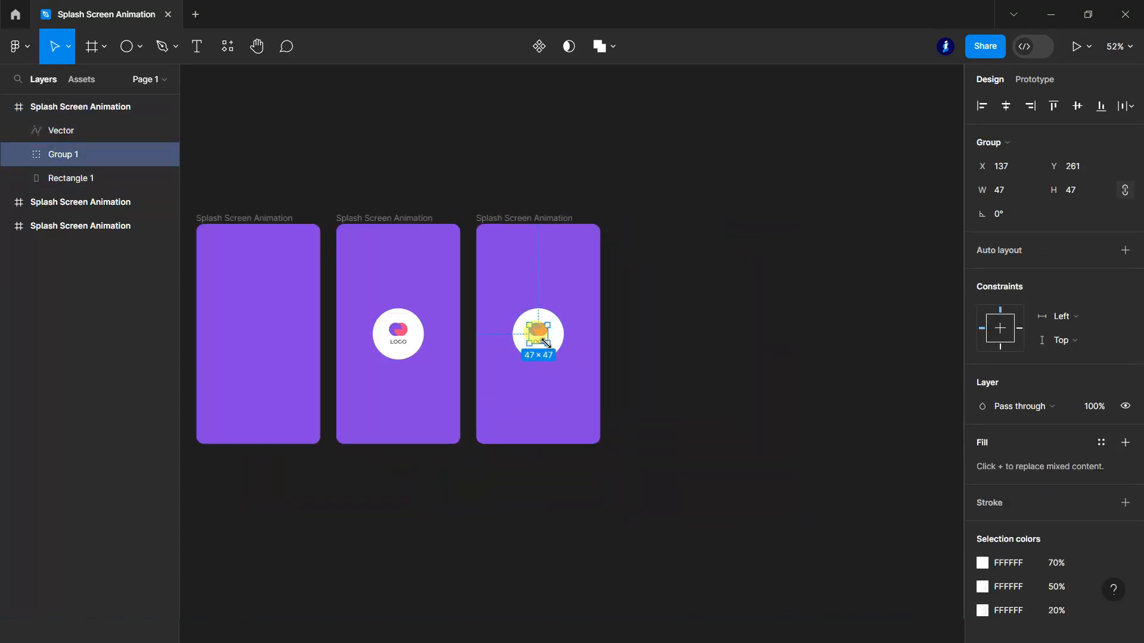
left_click_drag(546, 342, 685, 449)
scroll(517, 271, "down", 6)
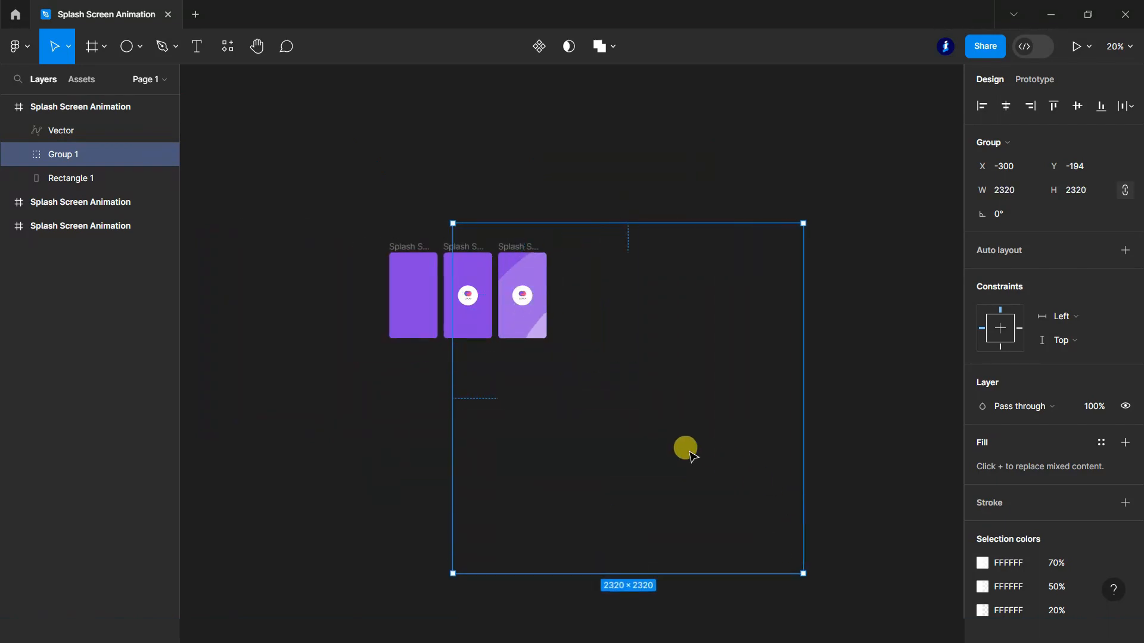
- Centre the enlarged ring group on the third frame's logo at X -1000, Y -876 and collapse the frame's layers
left_click_drag(573, 345, 579, 342)
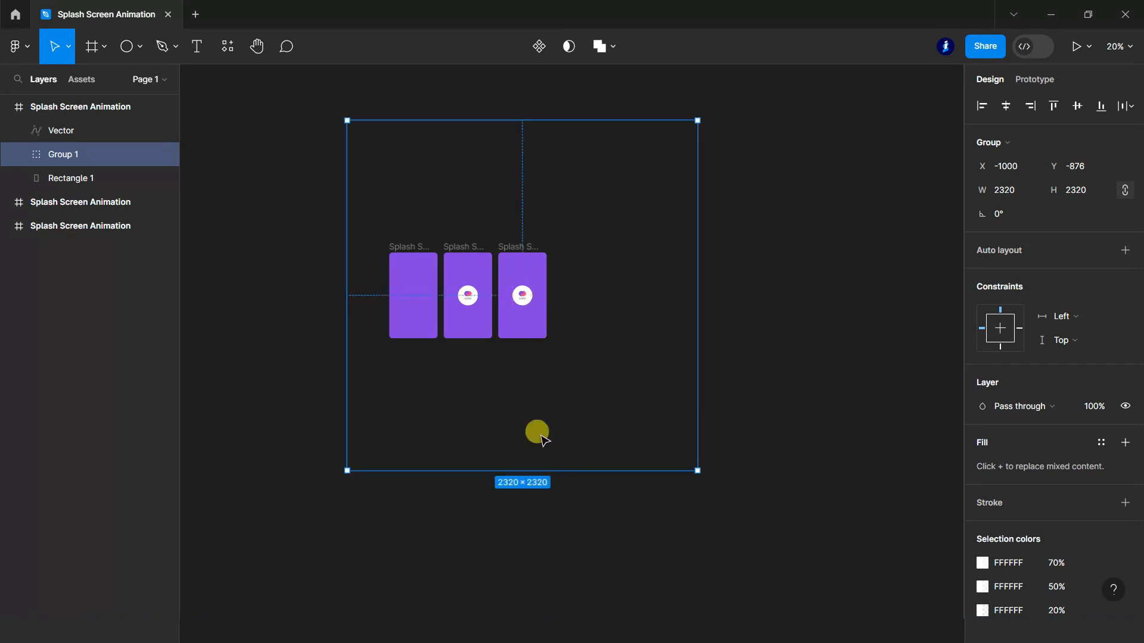
left_click(504, 532)
scroll(766, 339, "down", 2)
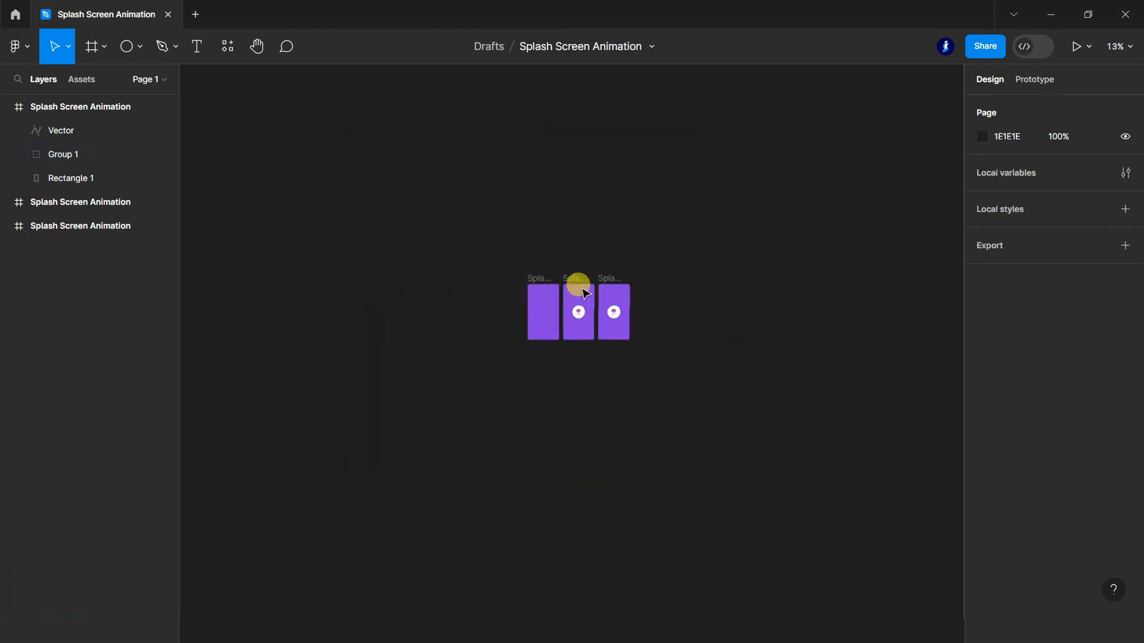
scroll(584, 292, "up", 4)
left_click(8, 109)
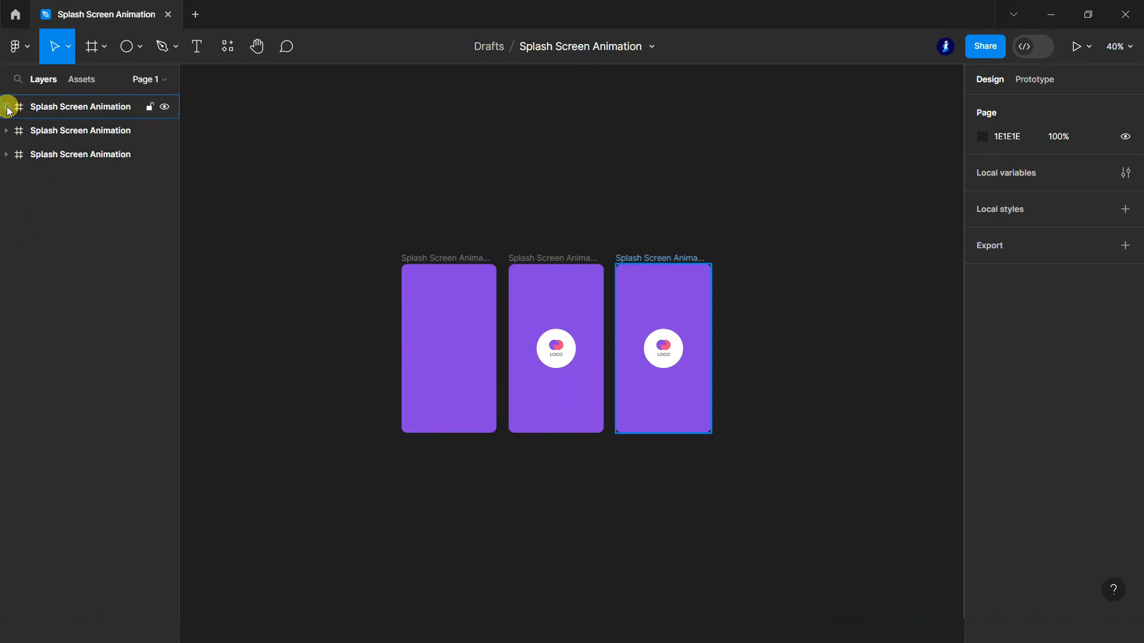
scroll(649, 398, "up", 1)
scroll(654, 405, "up", 2)
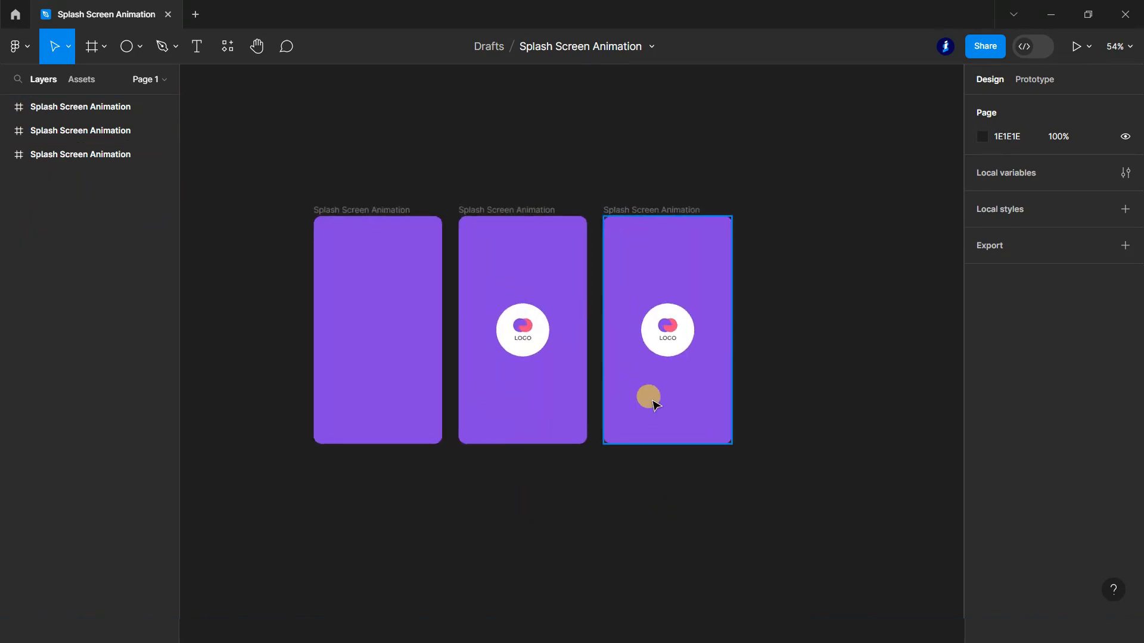
- Rename the three Splash Screen Animation frames 1, 2 and 3 in their order across the canvas
double_click(115, 156)
type("1")
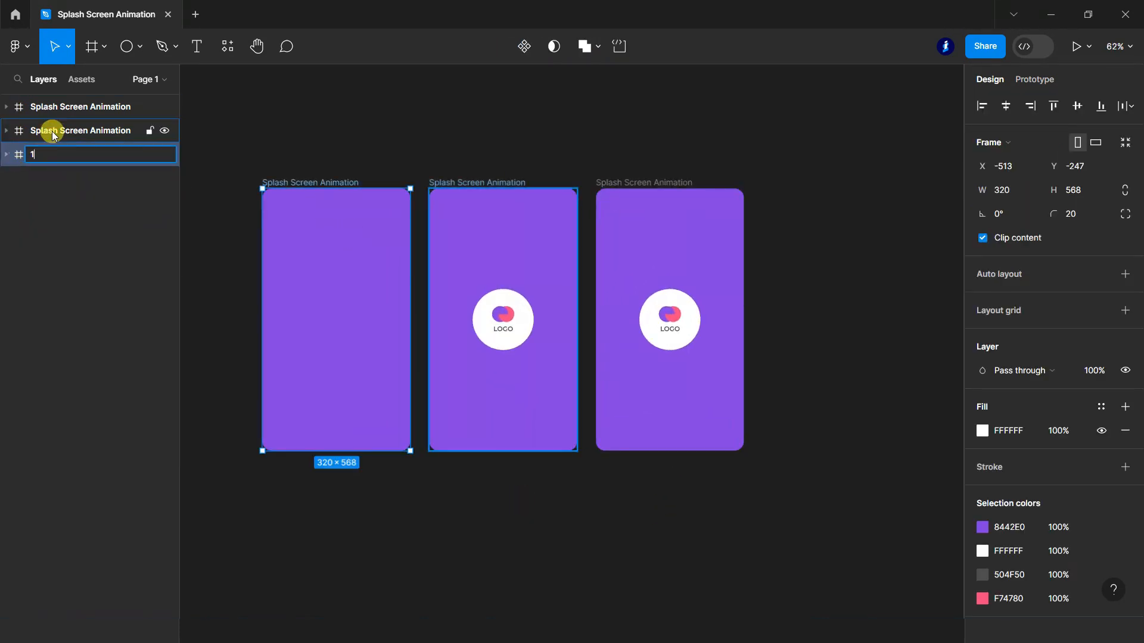
double_click(51, 129)
type("2")
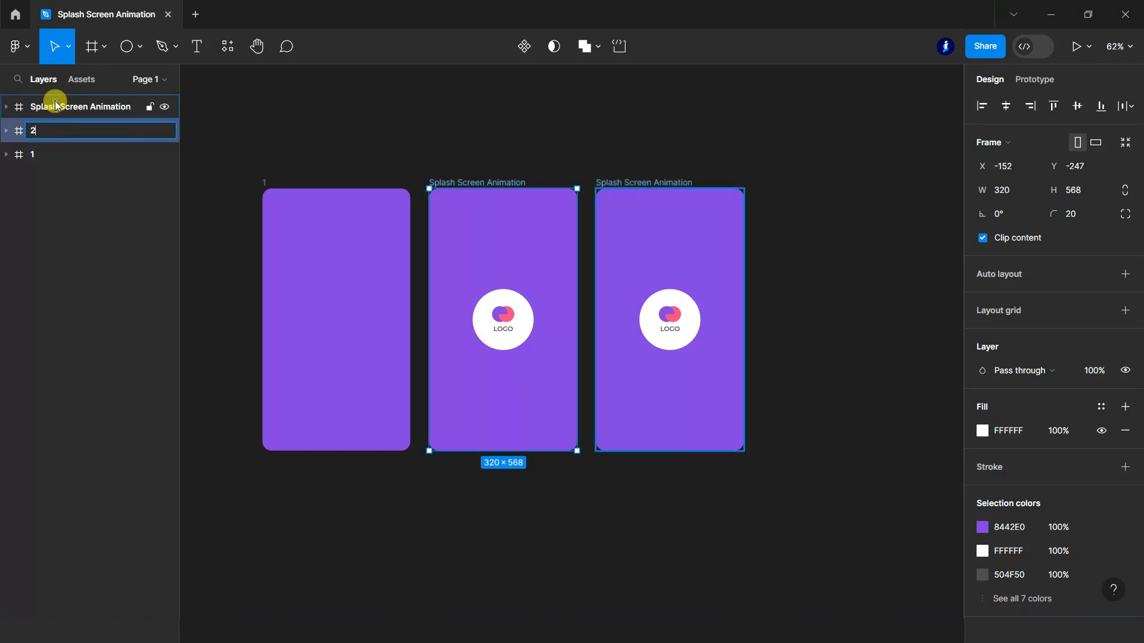
double_click(54, 106)
type("3")
left_click(216, 114)
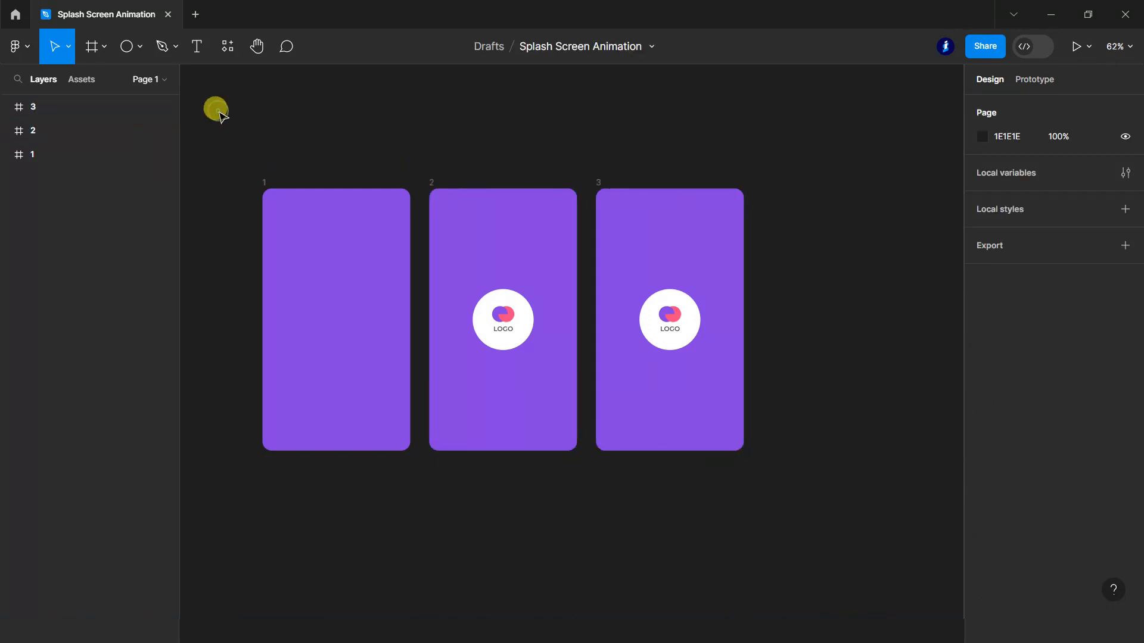
- Connect frame 1 to frame 2 with a prototype interaction that triggers after a 1 ms delay
left_click(43, 153)
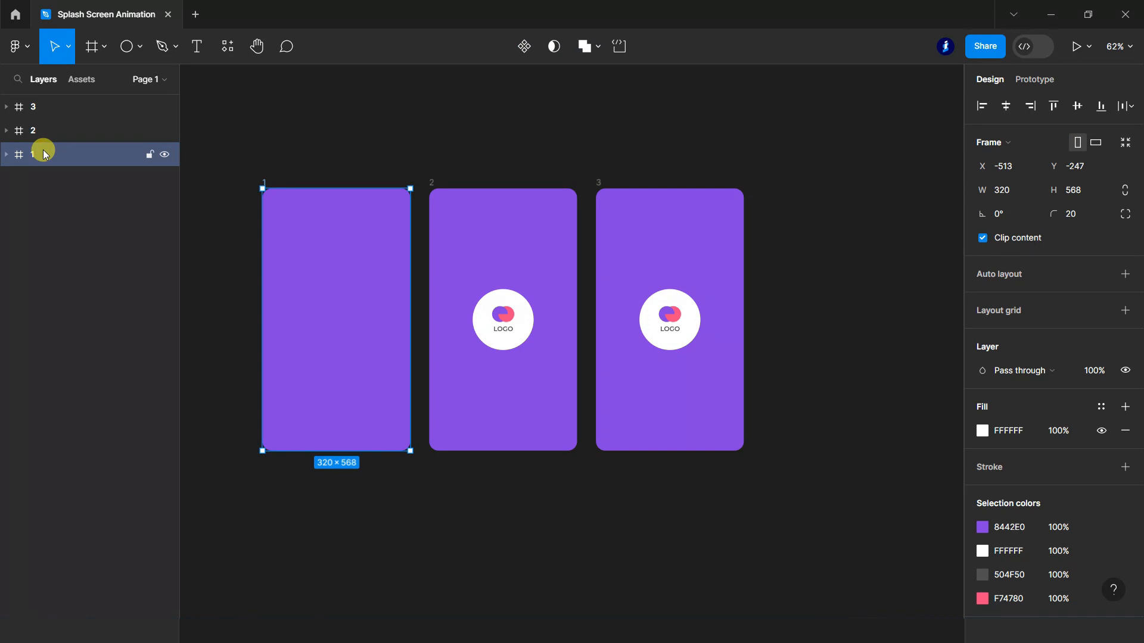
key("Escape")
scroll(638, 288, "up", 5)
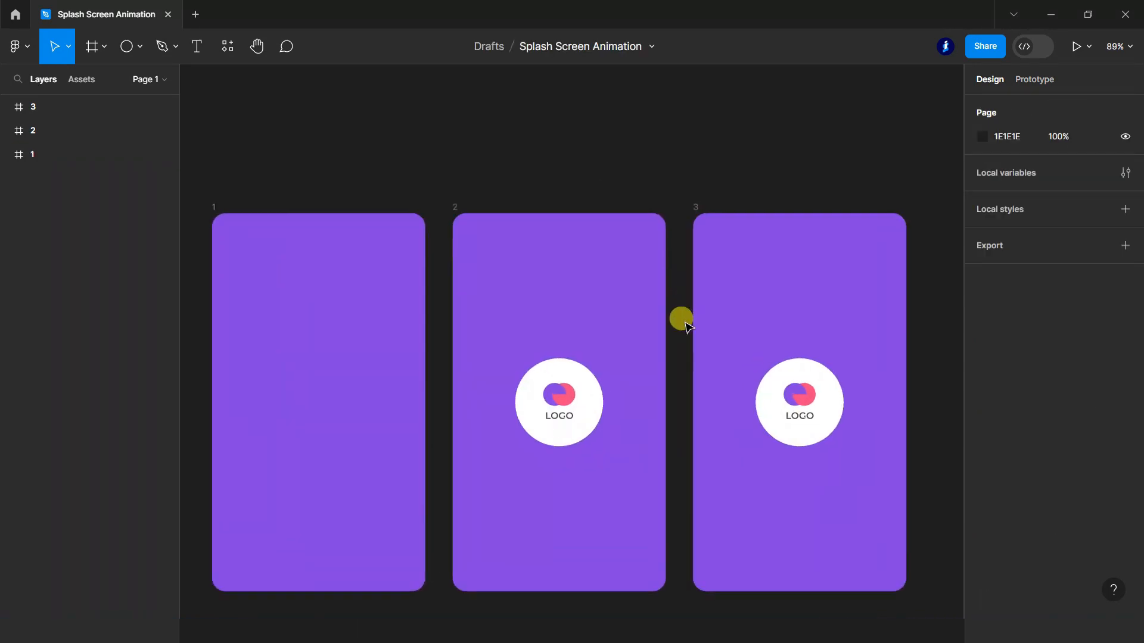
scroll(681, 319, "up", 1)
scroll(673, 297, "down", 1)
left_click(43, 153)
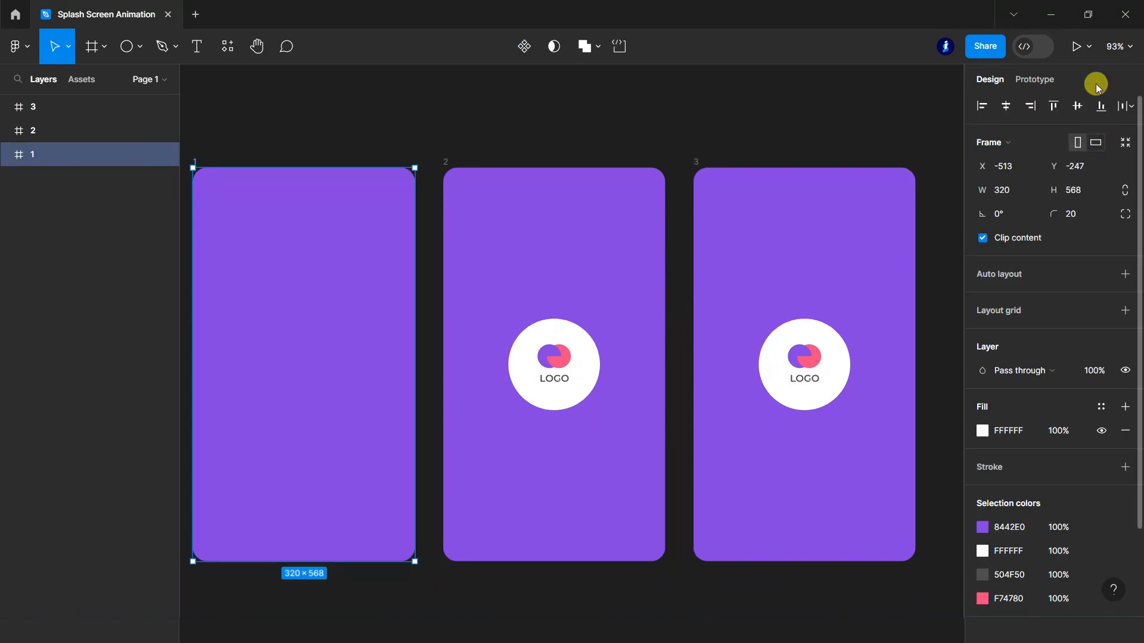
left_click(1036, 82)
mouse_move(398, 357)
left_click_drag(415, 366, 464, 370)
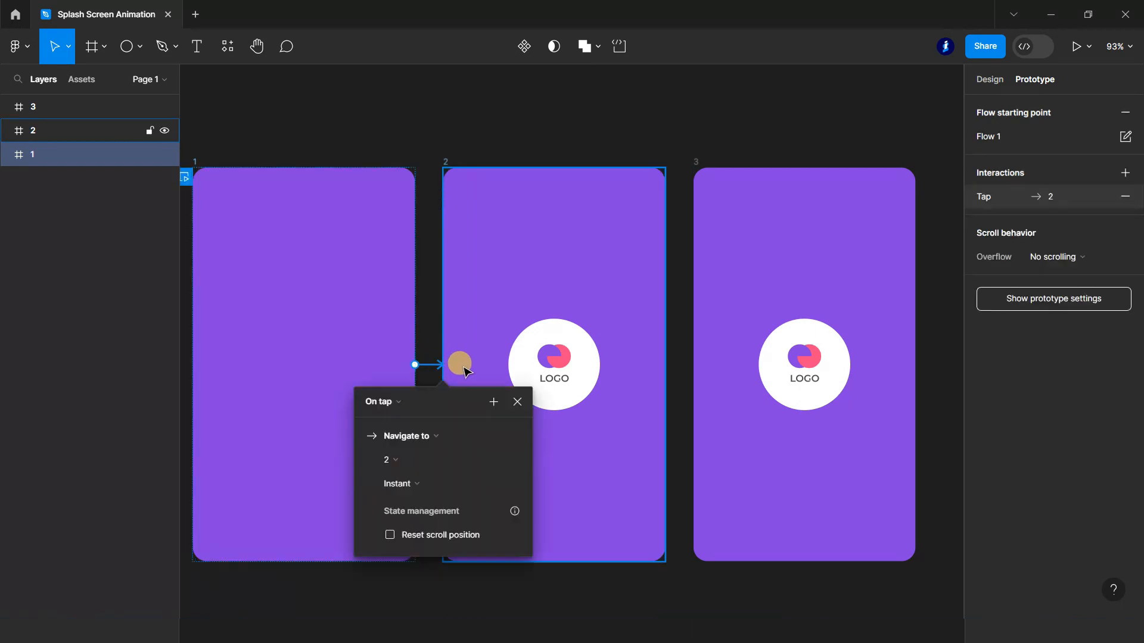
left_click(400, 403)
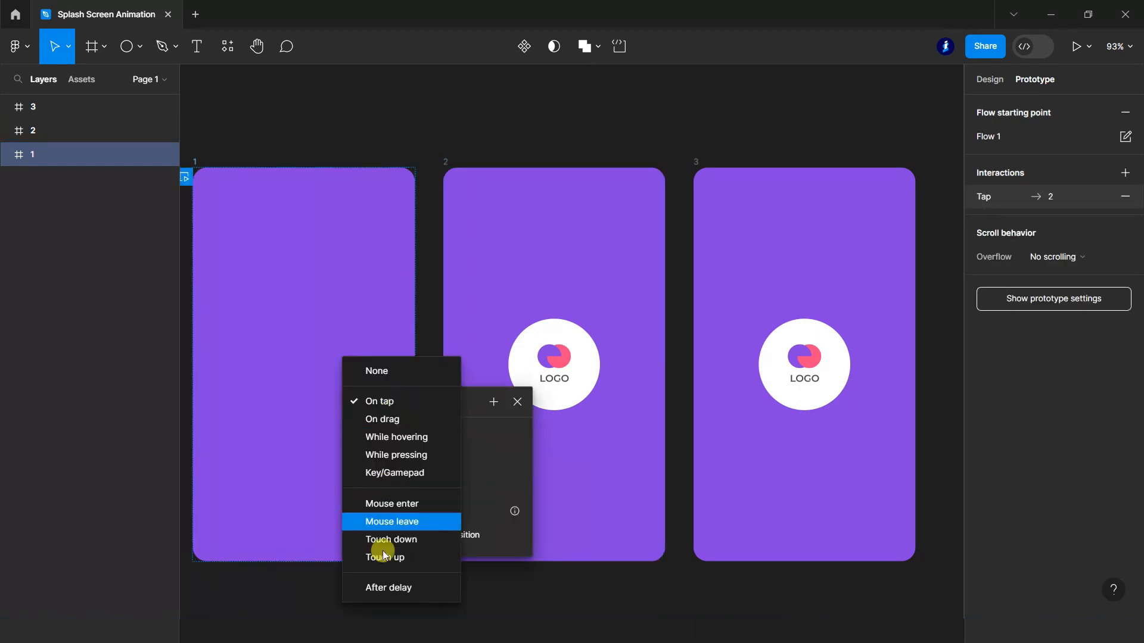
left_click(377, 587)
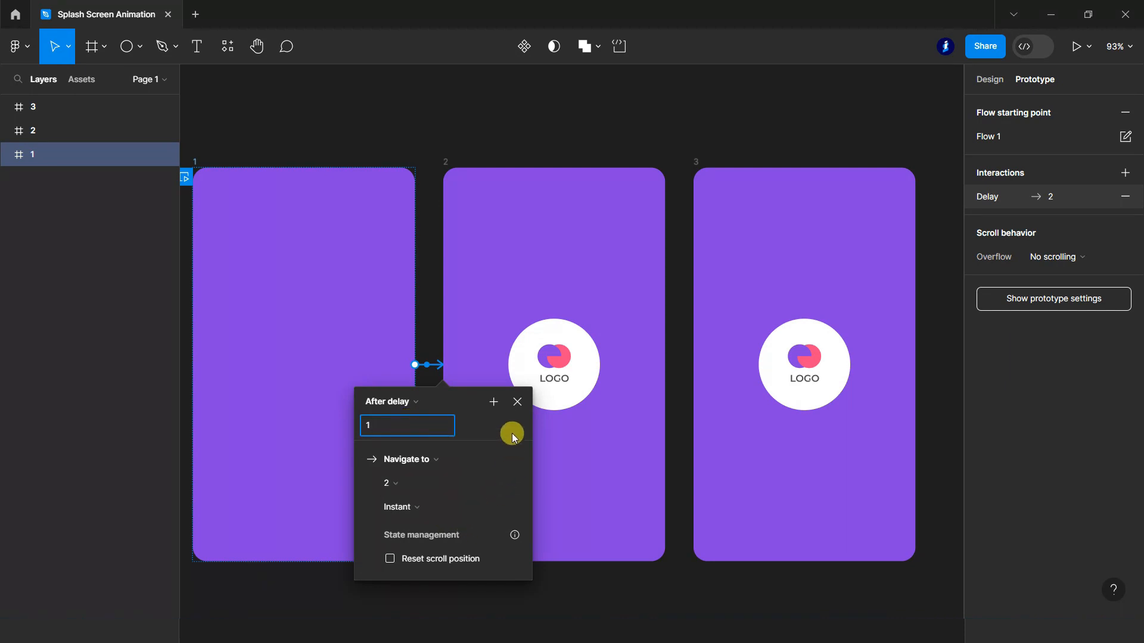
- Set the transition from frame 1 to frame 2 to Smart animate with Linear easing
left_click(511, 507)
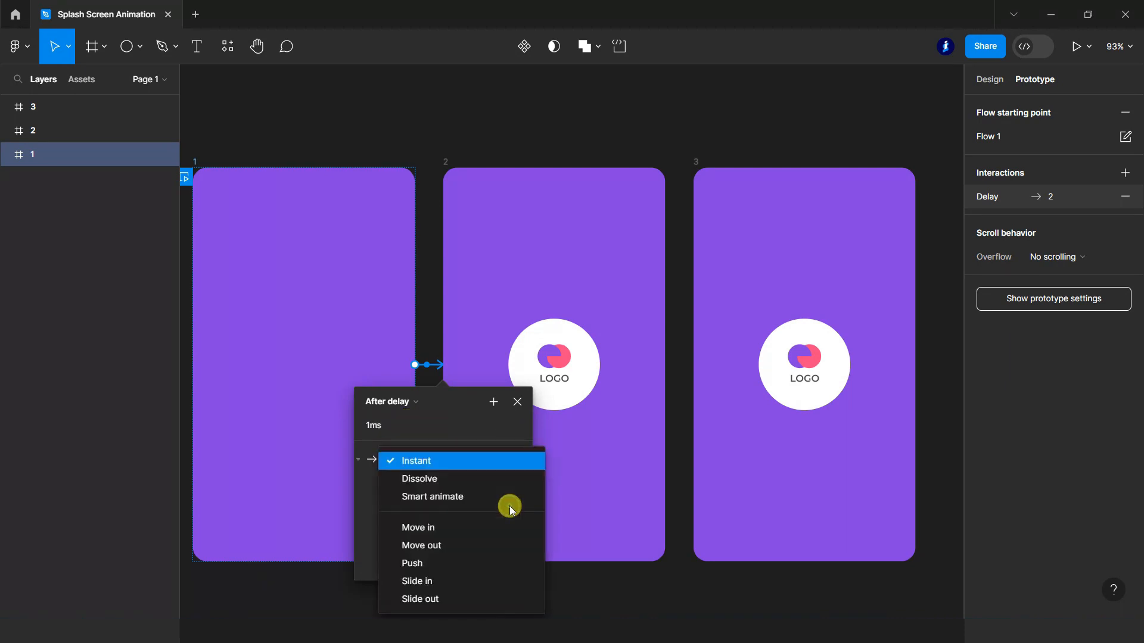
left_click(468, 499)
left_click_drag(443, 401, 546, 252)
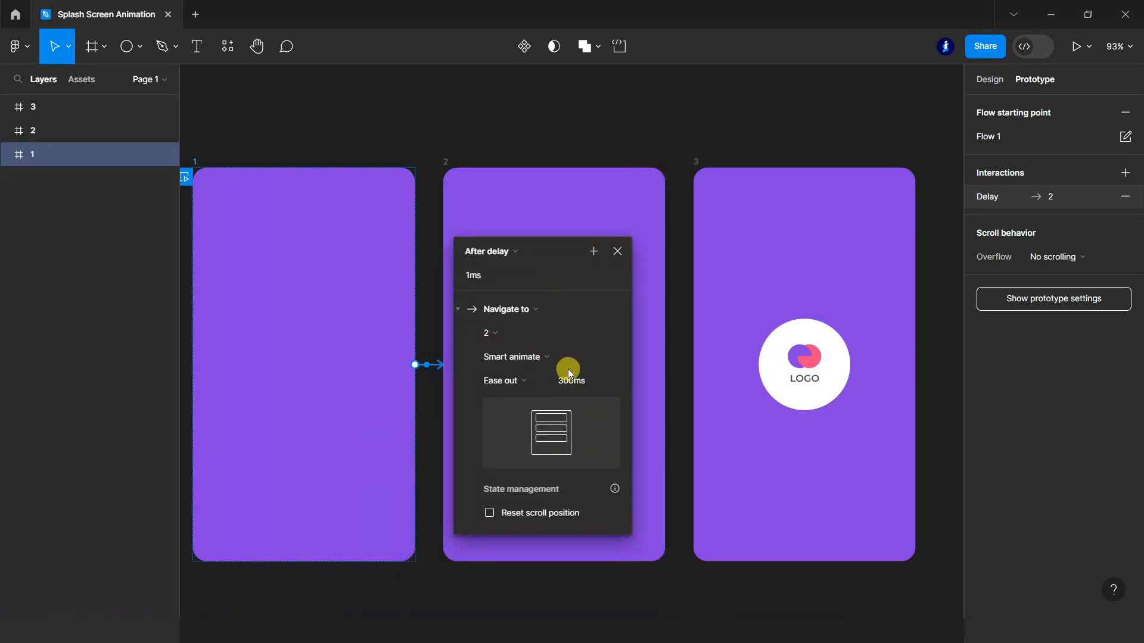
left_click(545, 382)
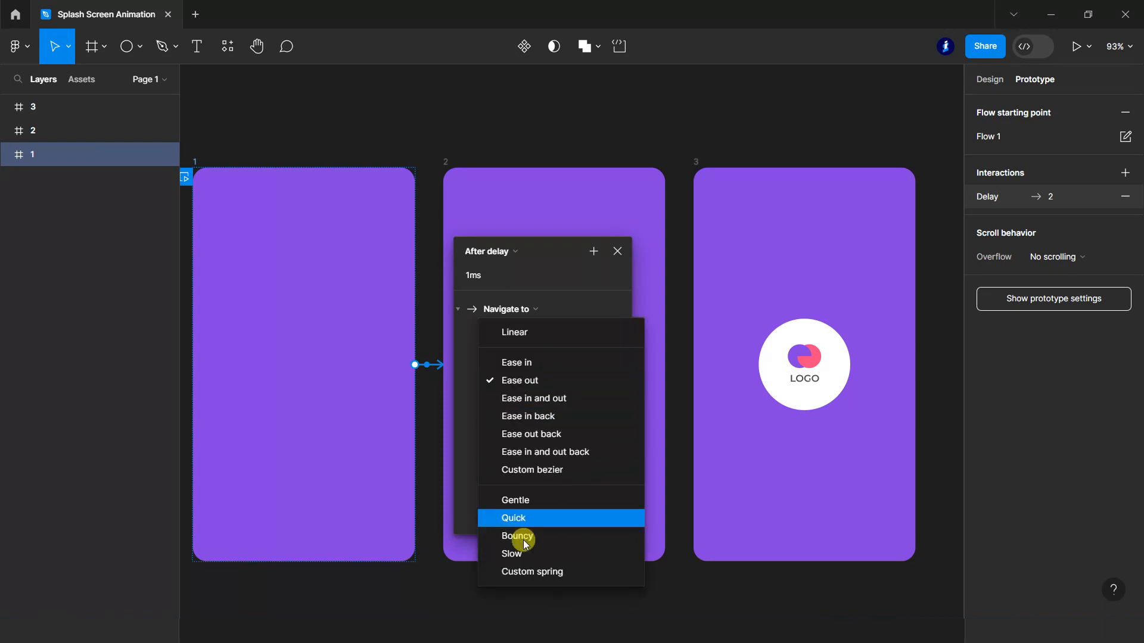
left_click(533, 334)
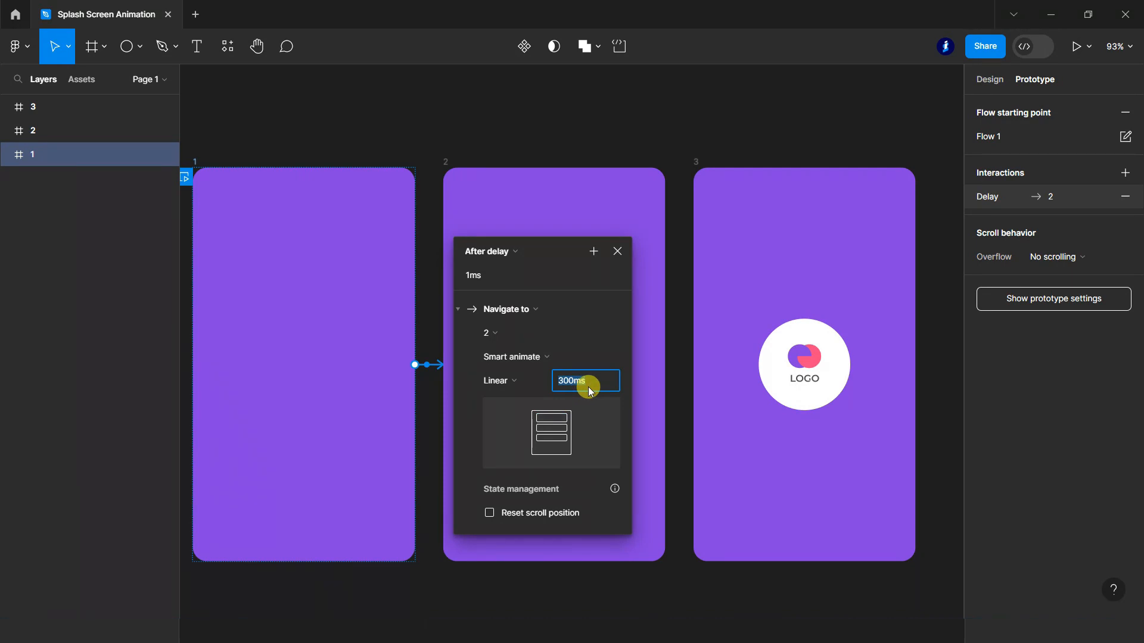
left_click(683, 101)
- Connect frame 2 to frame 3 with an After delay trigger of 1 ms and an animation duration of 1400 ms
left_click(43, 106)
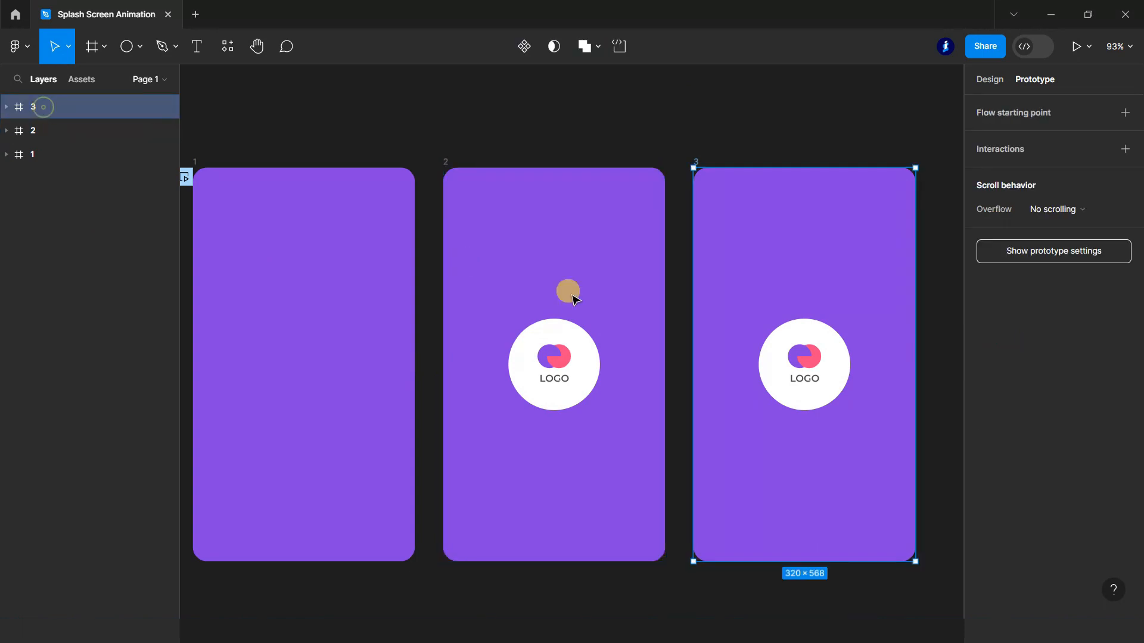
left_click(32, 131)
left_click_drag(666, 364, 710, 366)
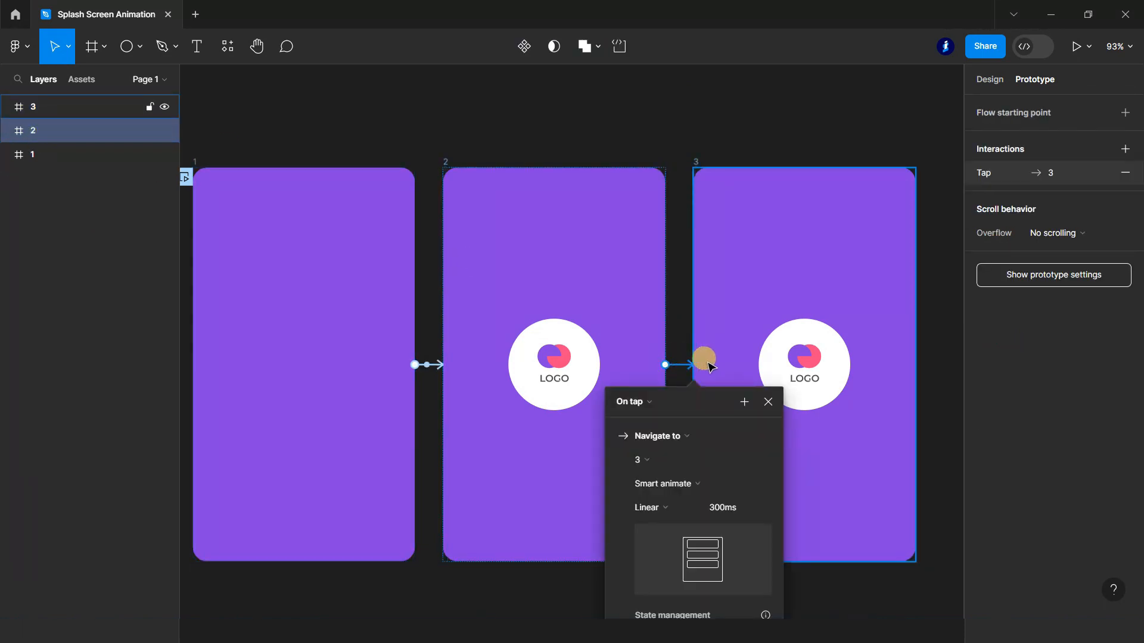
left_click(651, 400)
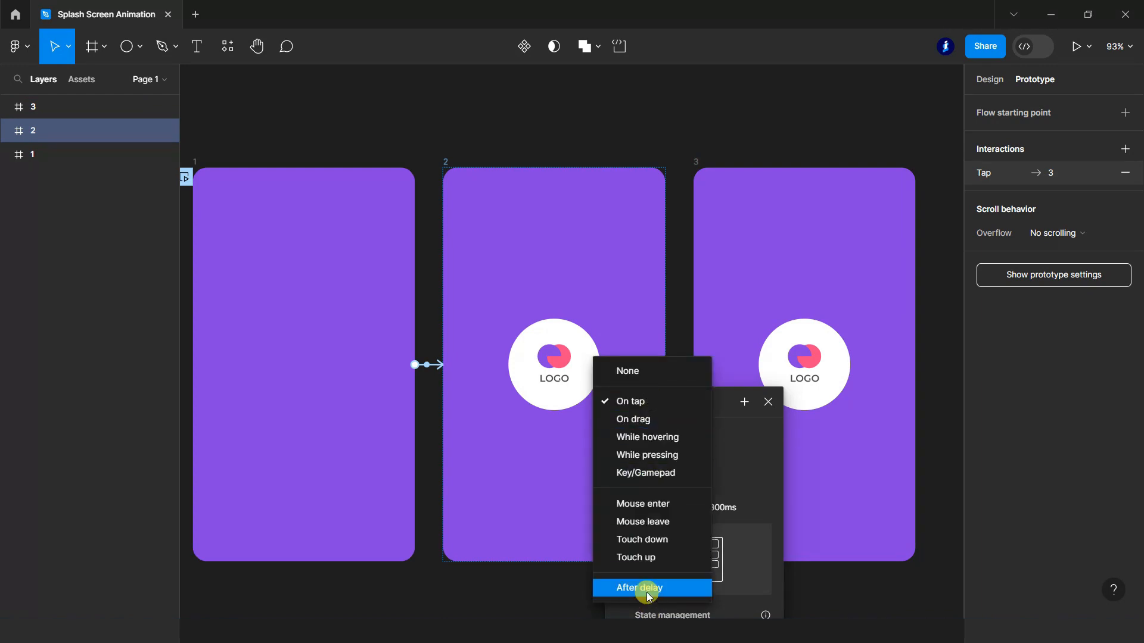
left_click(648, 588)
type("1")
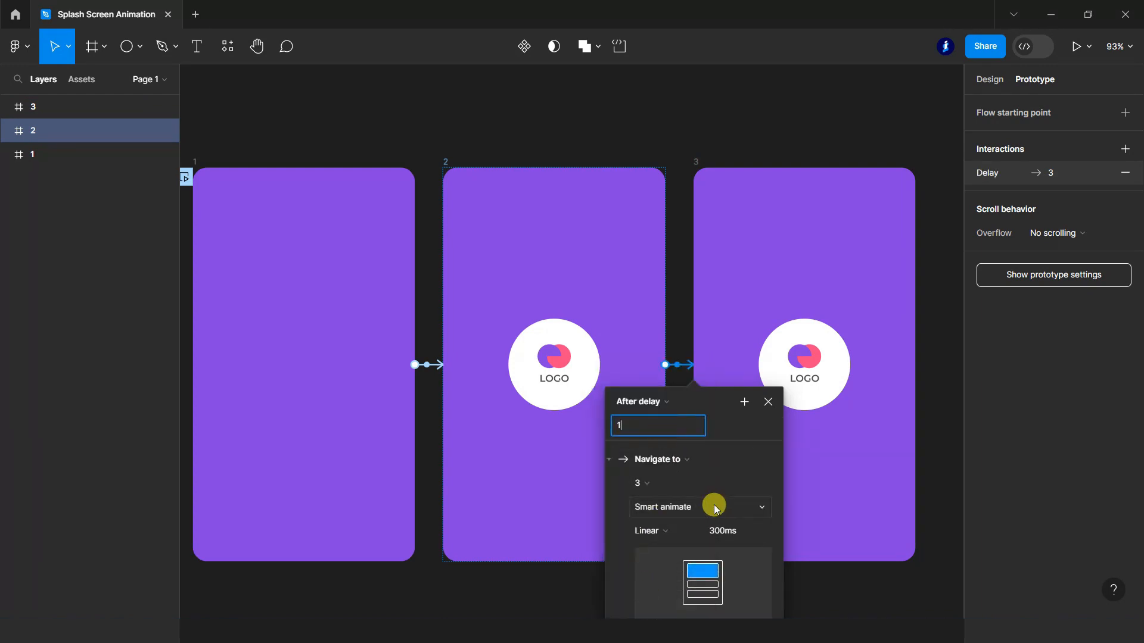
key("Return")
left_click(731, 532)
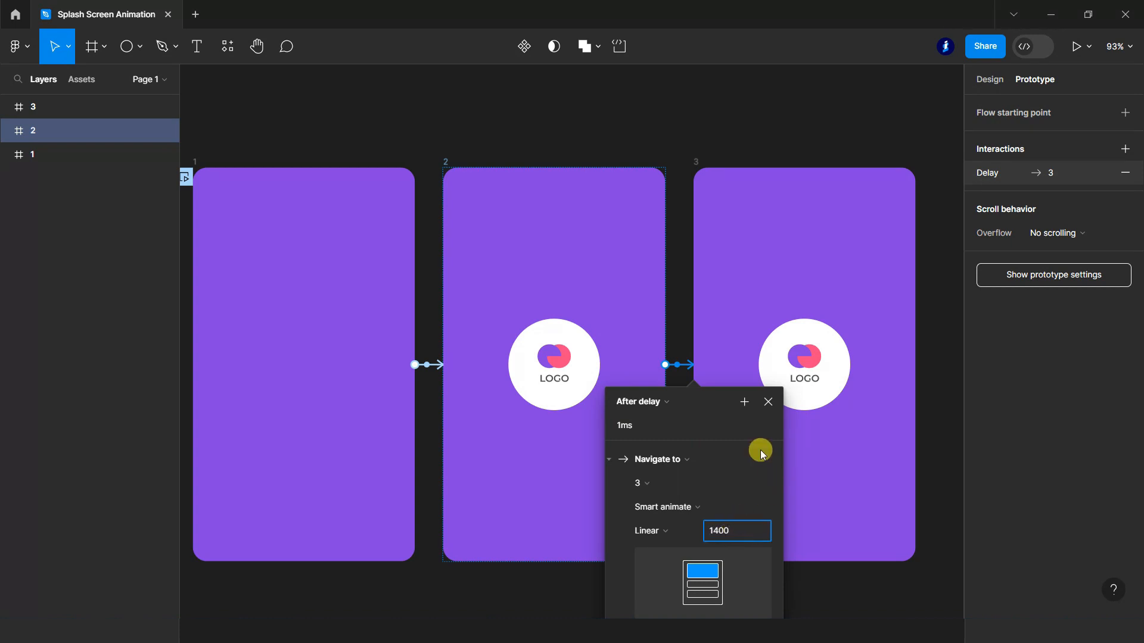
left_click(767, 402)
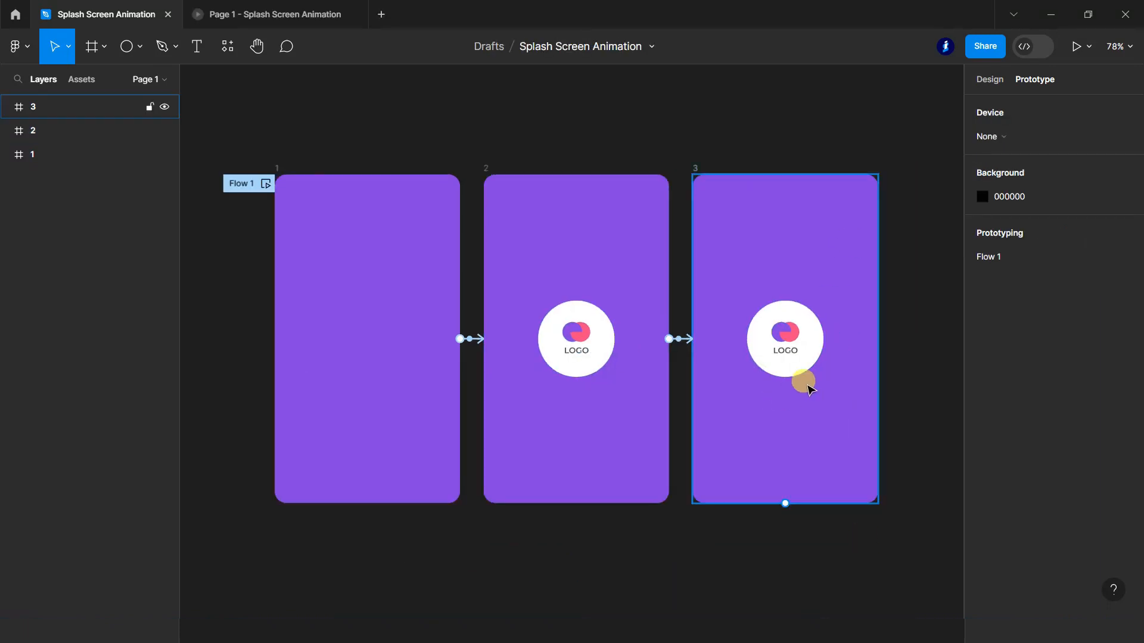
- Connect frame 3 back to frame 1 with an After delay trigger of 1 ms and an Instant transition
left_click(812, 382)
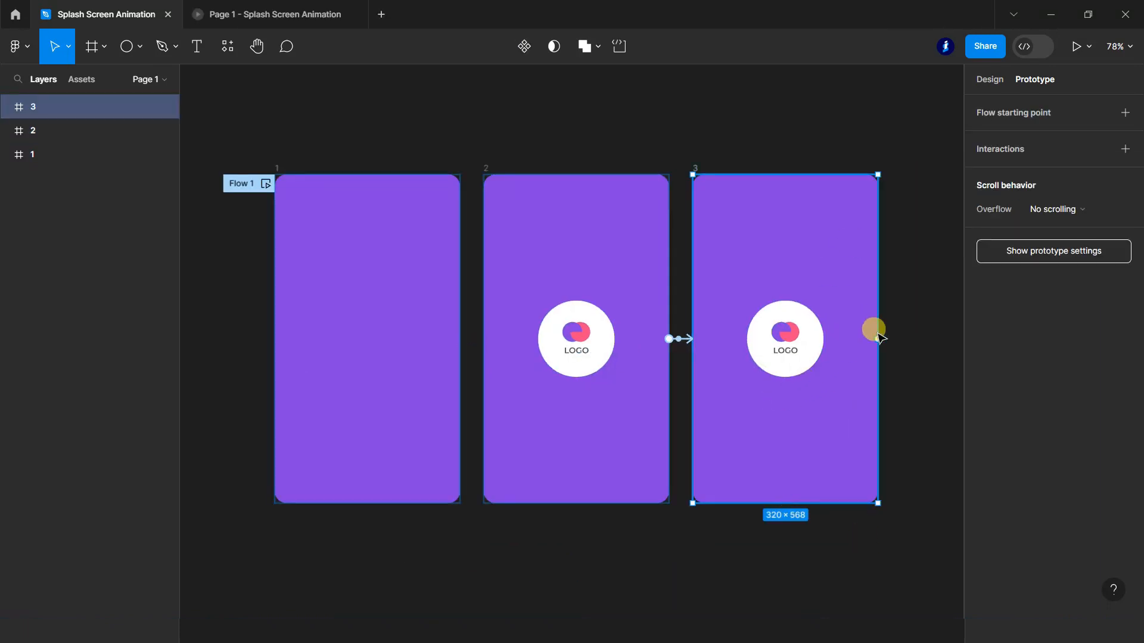
left_click_drag(877, 339, 444, 368)
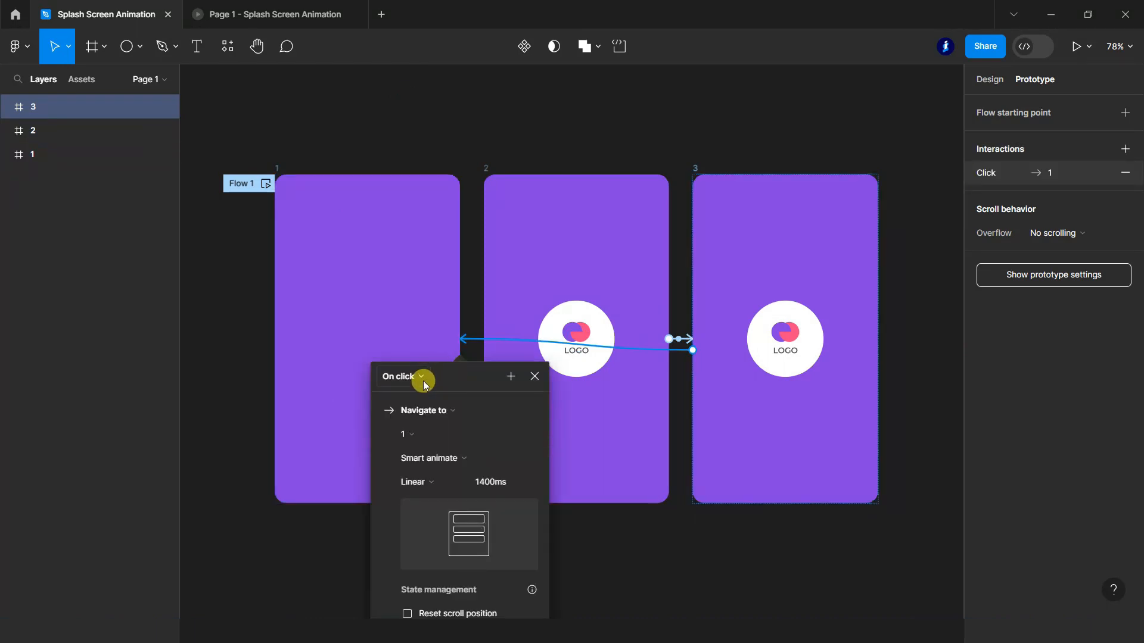
left_click(424, 378)
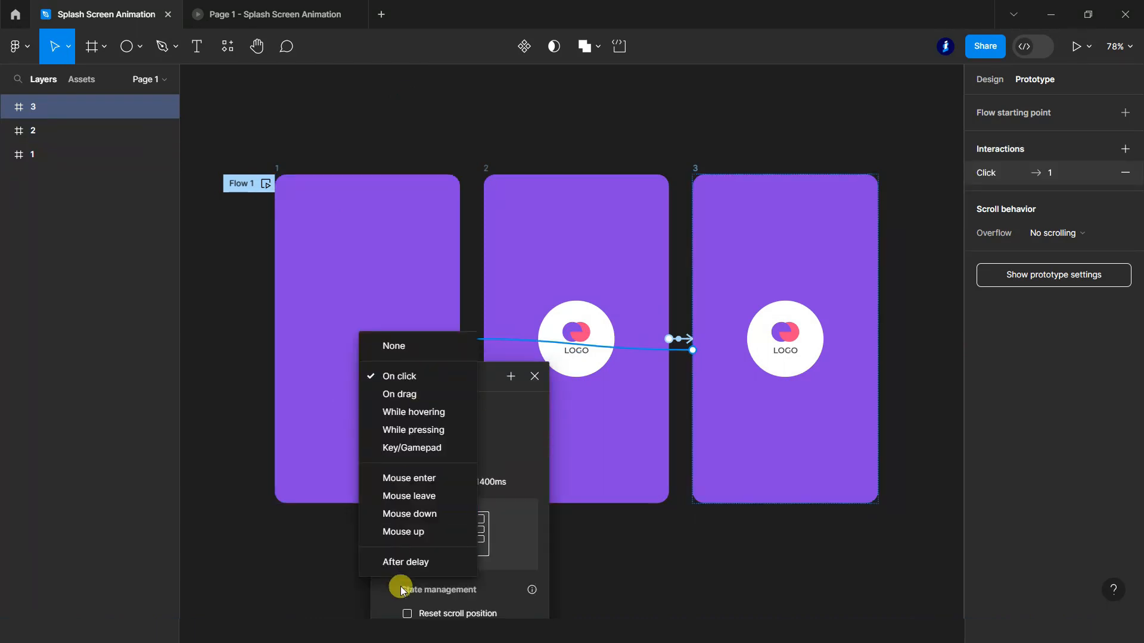
left_click(409, 559)
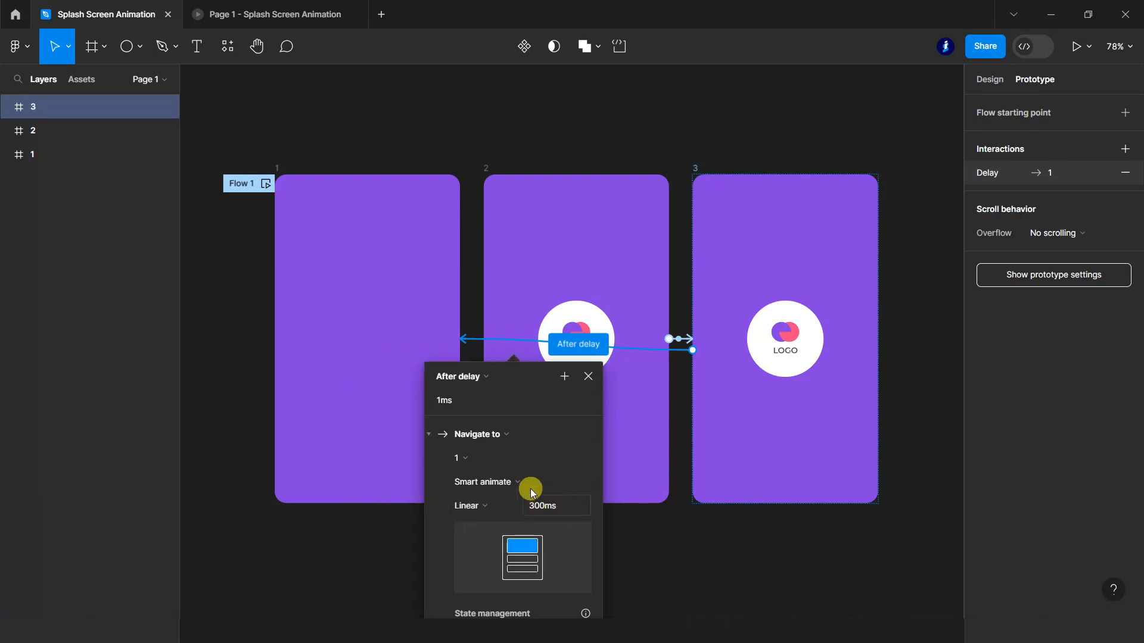
left_click(578, 480)
left_click(510, 451)
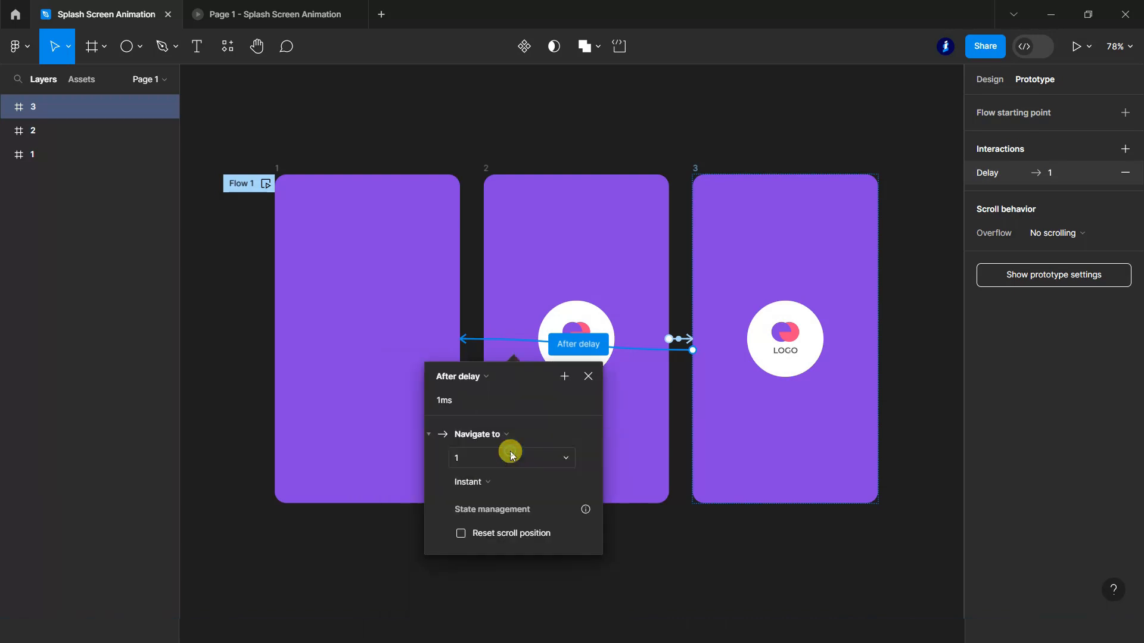
- Preview the looping prototype and change the duration of the animation from frame 2 to frame 3
left_click(225, 7)
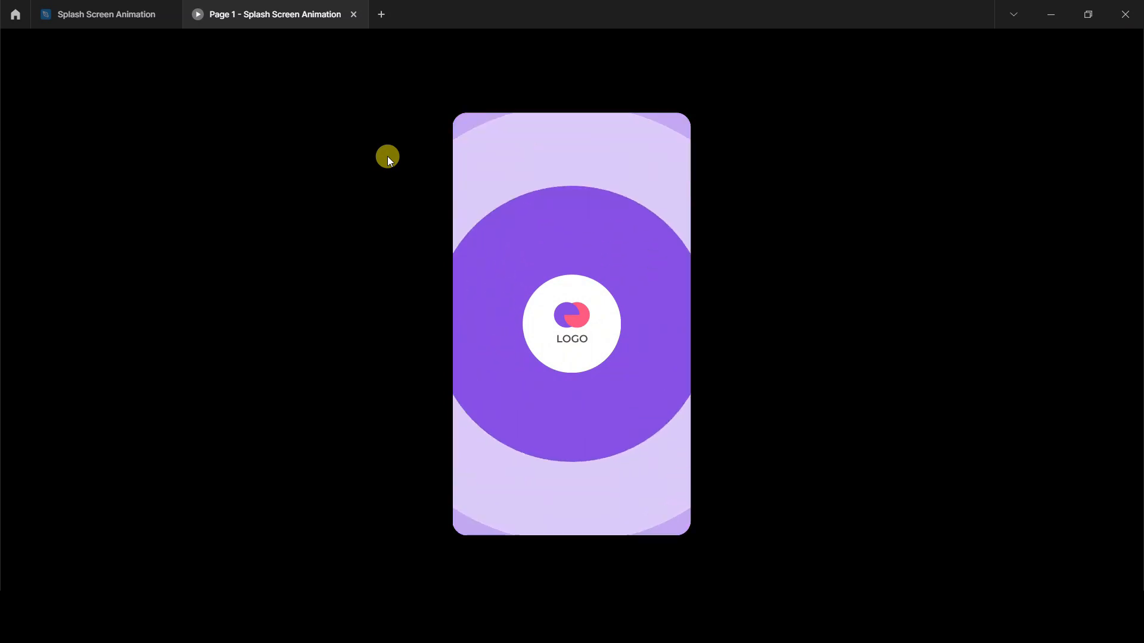
left_click(133, 8)
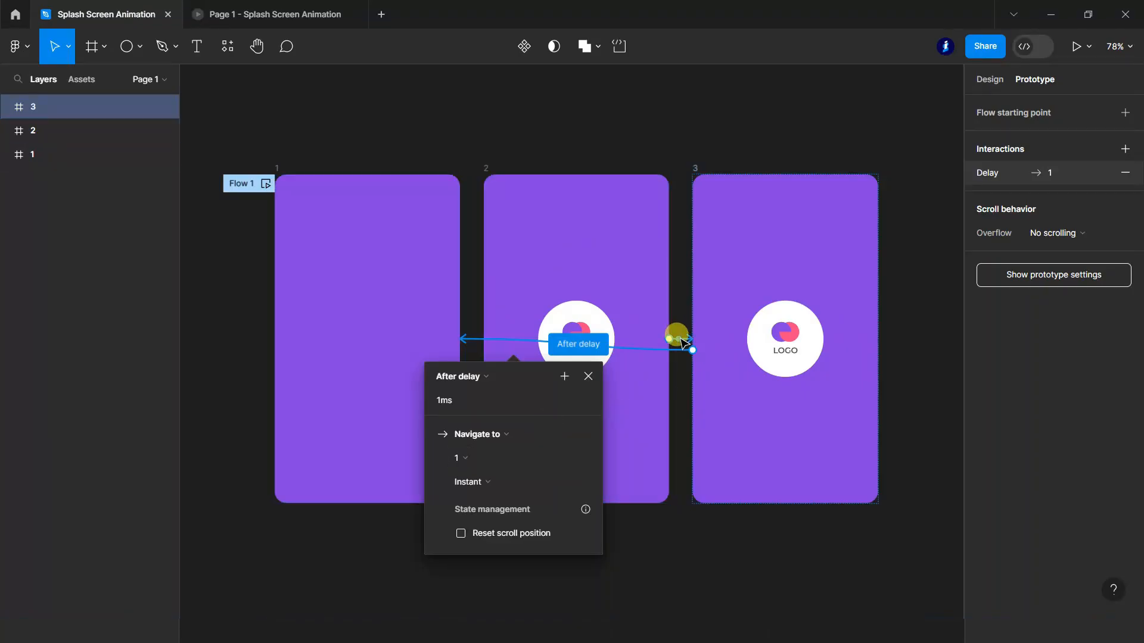
left_click(681, 340)
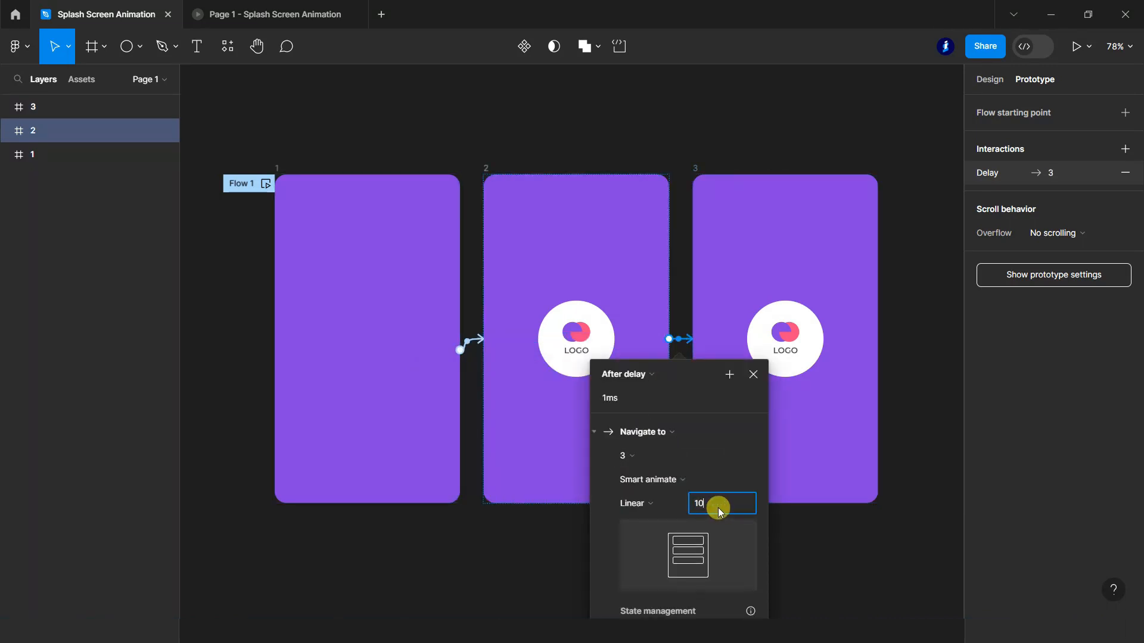
left_click(821, 539)
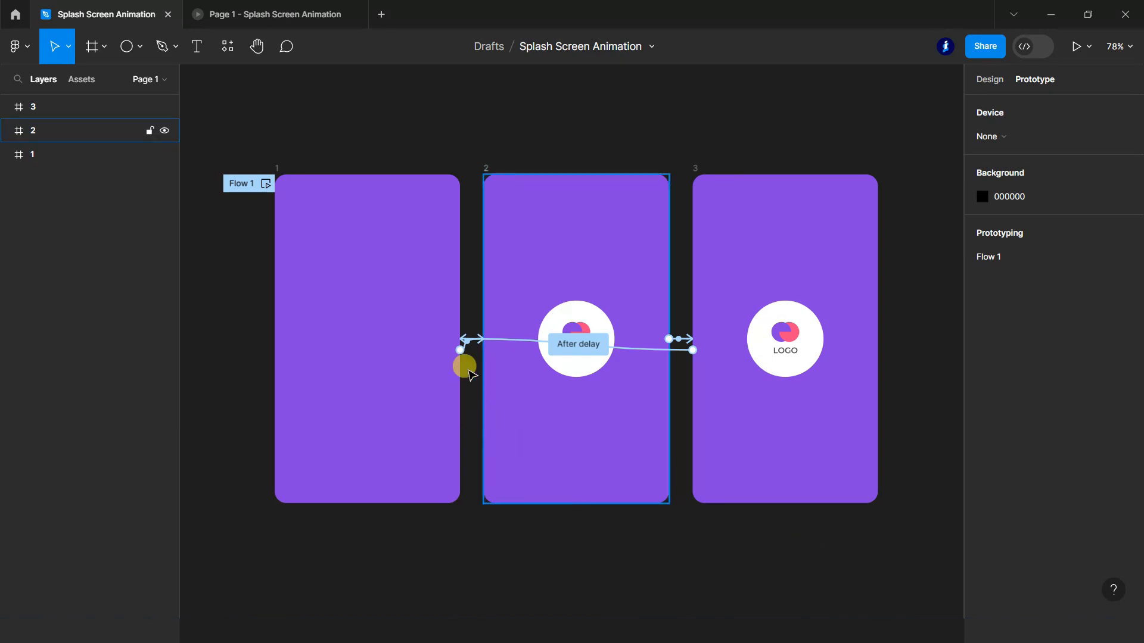
- Check the settings of the interaction from frame 3 to frame 1 and replay the prototype preview
left_click(501, 339)
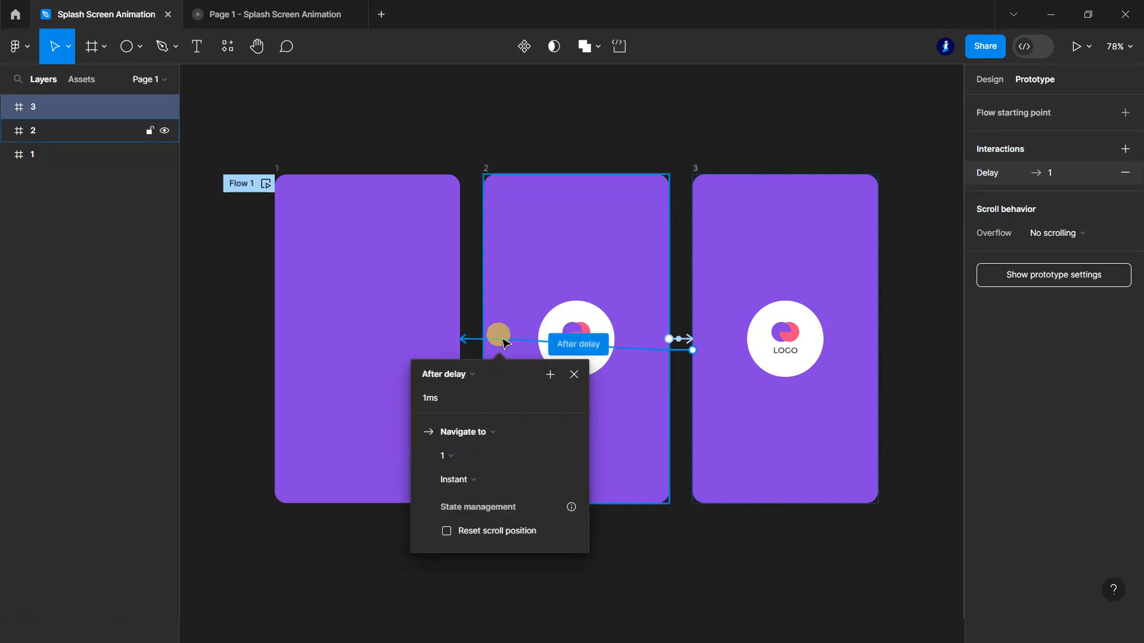
left_click(206, 12)
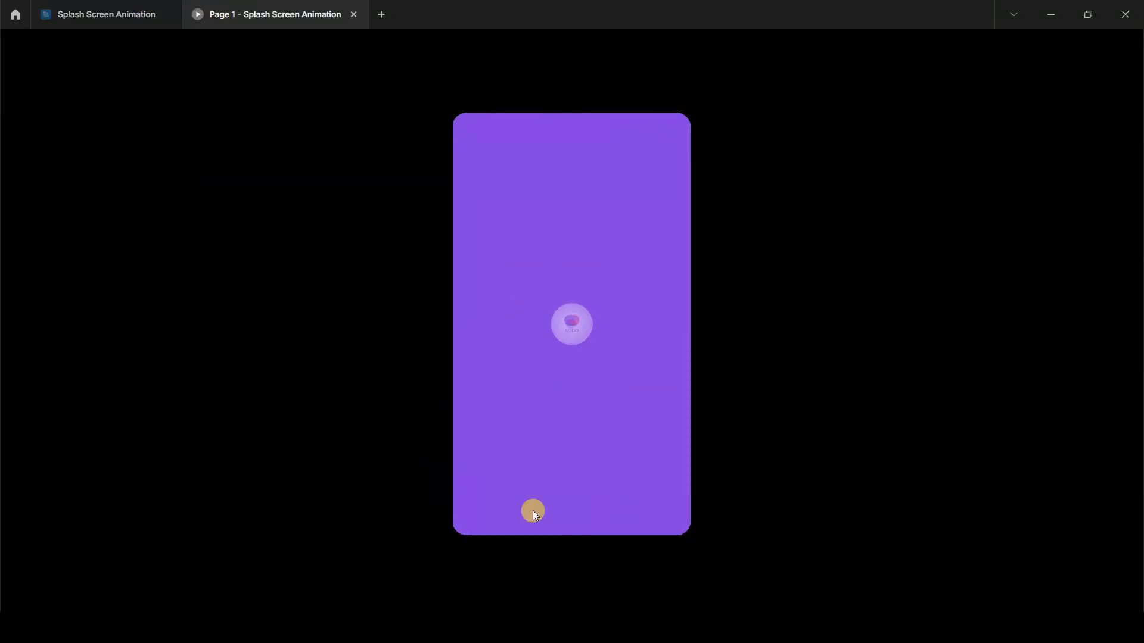